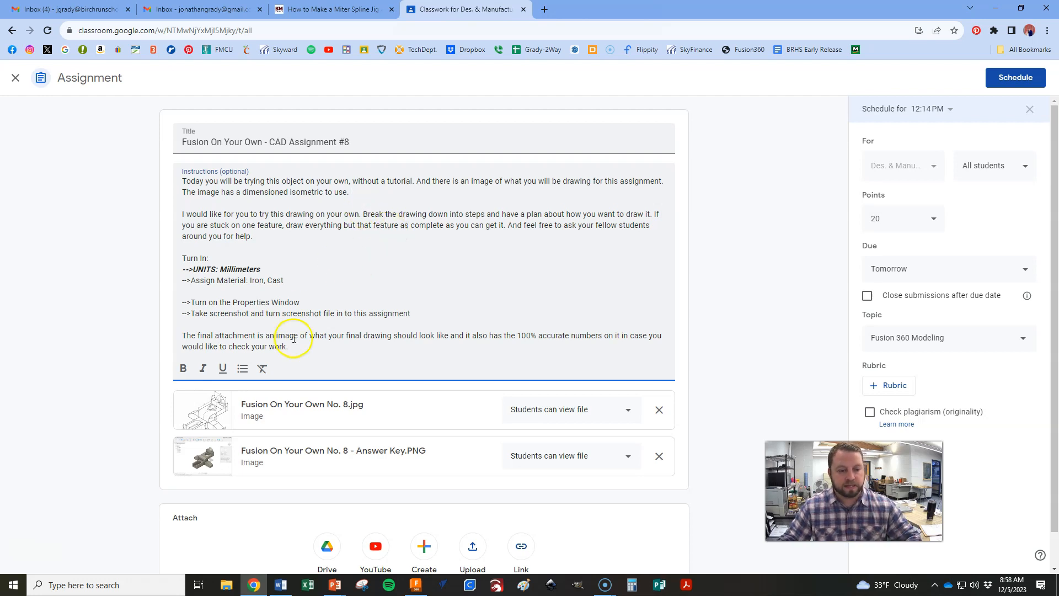
Step: Open the Fusion On Your Own No. 8.jpg attachment and enlarge the dimensioned isometric drawing for study
click(309, 406)
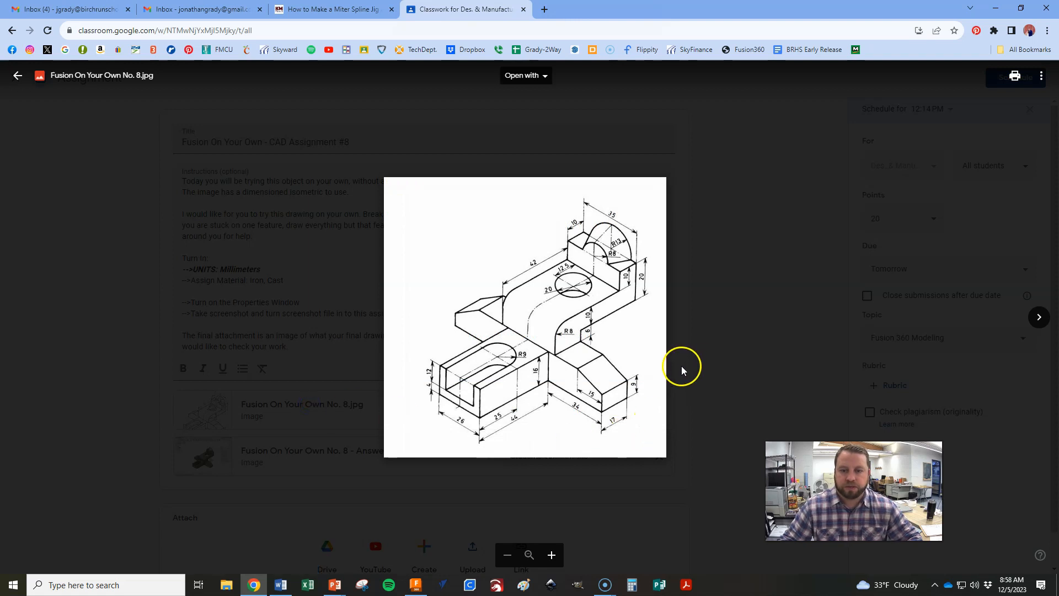
scroll(632, 401, up, 3)
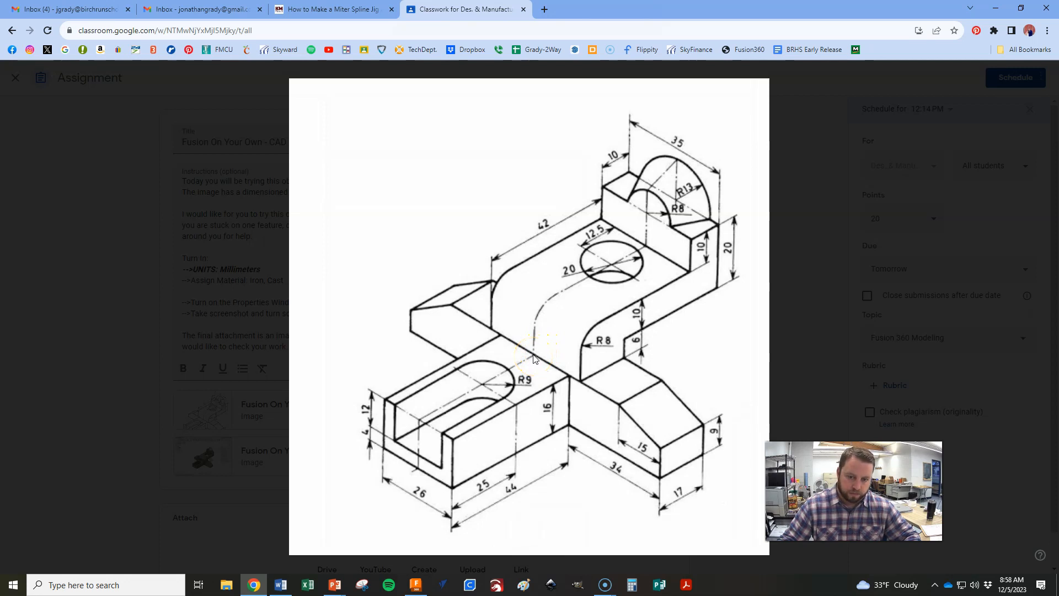
Step: Switch to Fusion 360, show the origin planes, and save the design in Tutorial Video Drawings as "Fusion On Your Own #8" plus the surname
key(alt+Tab)
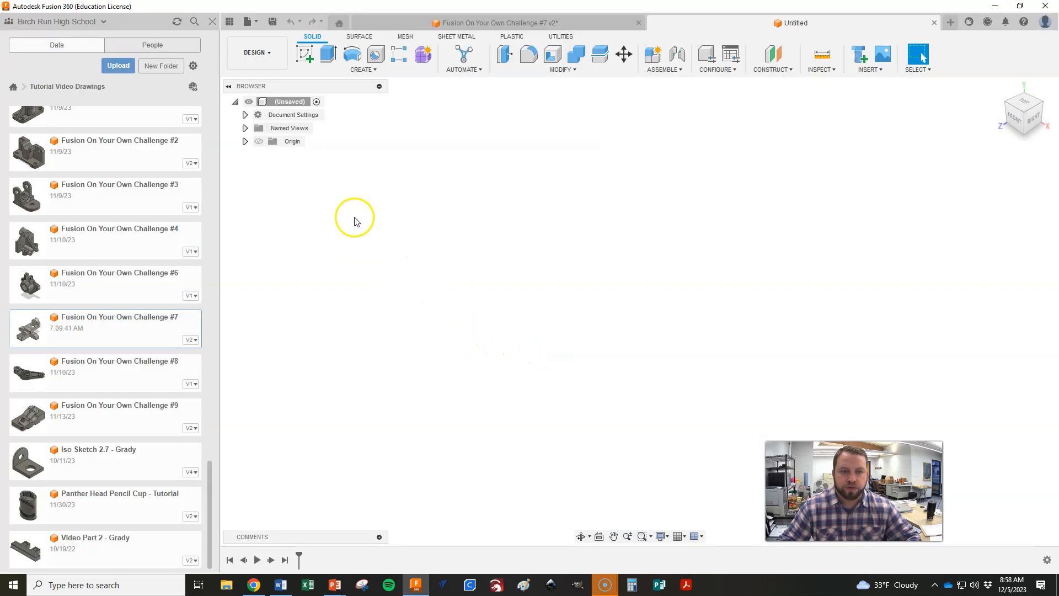
click(258, 141)
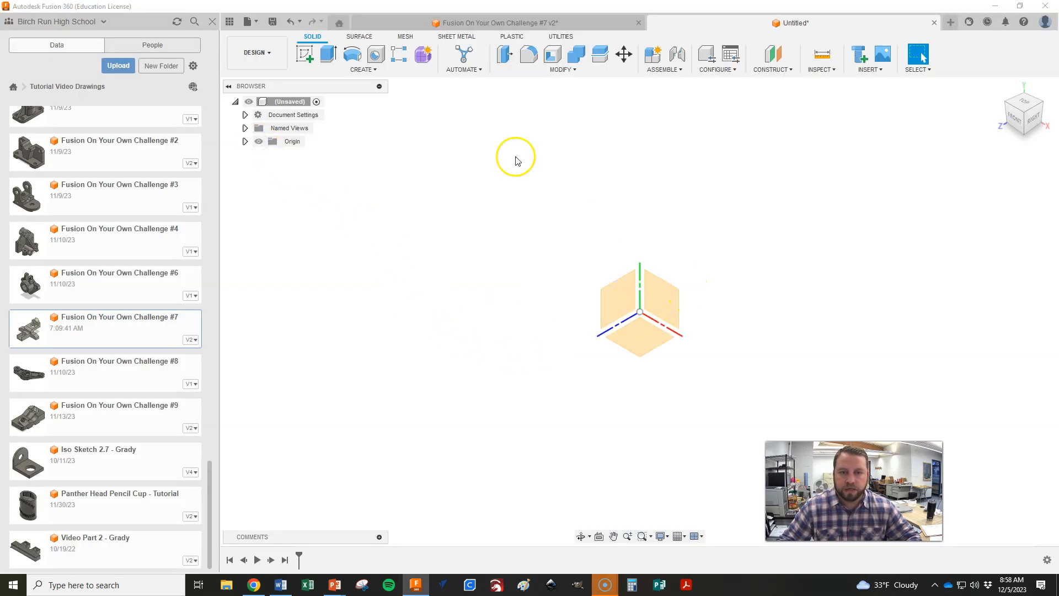
click(272, 22)
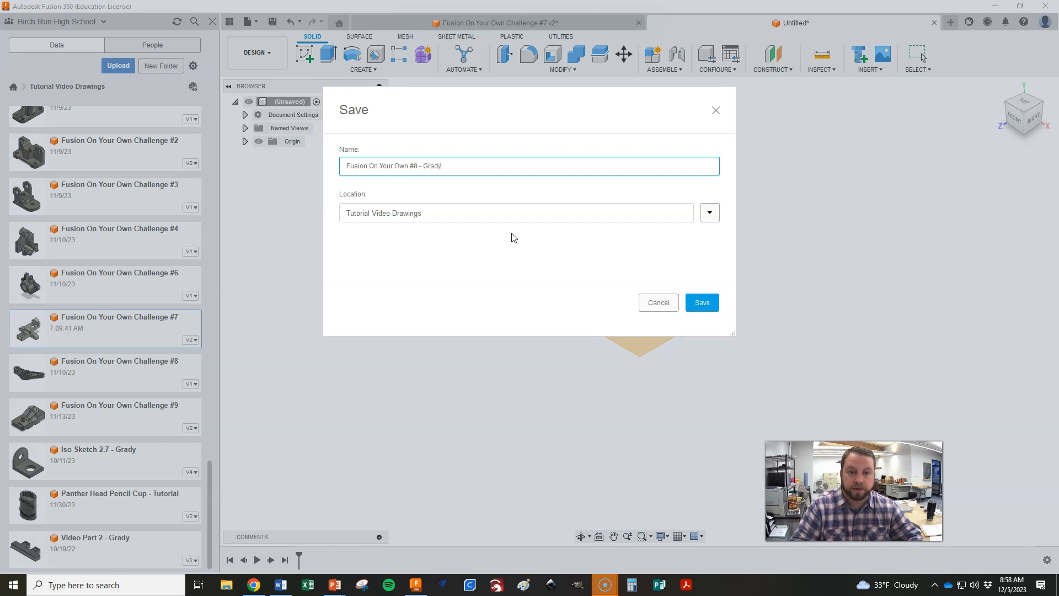
click(702, 301)
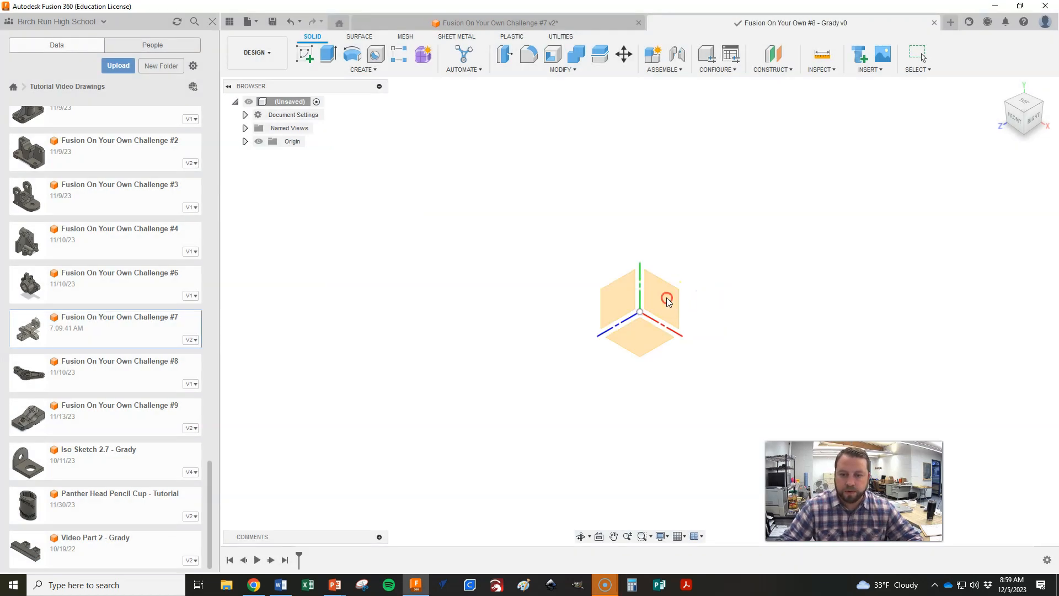
Step: Start a sketch on the XY plane and set the document units to millimeters
right_click(666, 299)
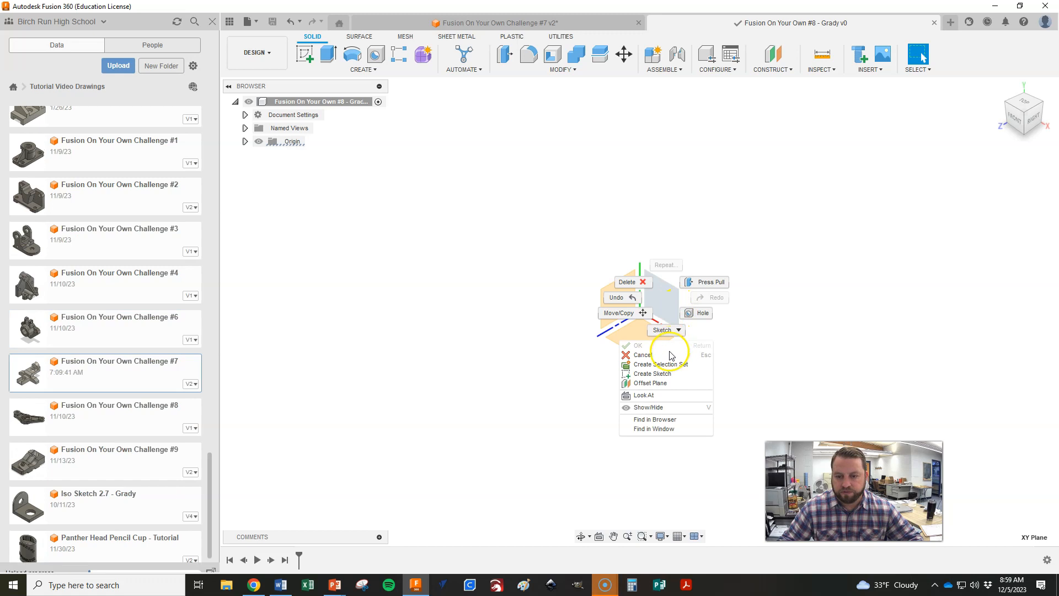
click(656, 374)
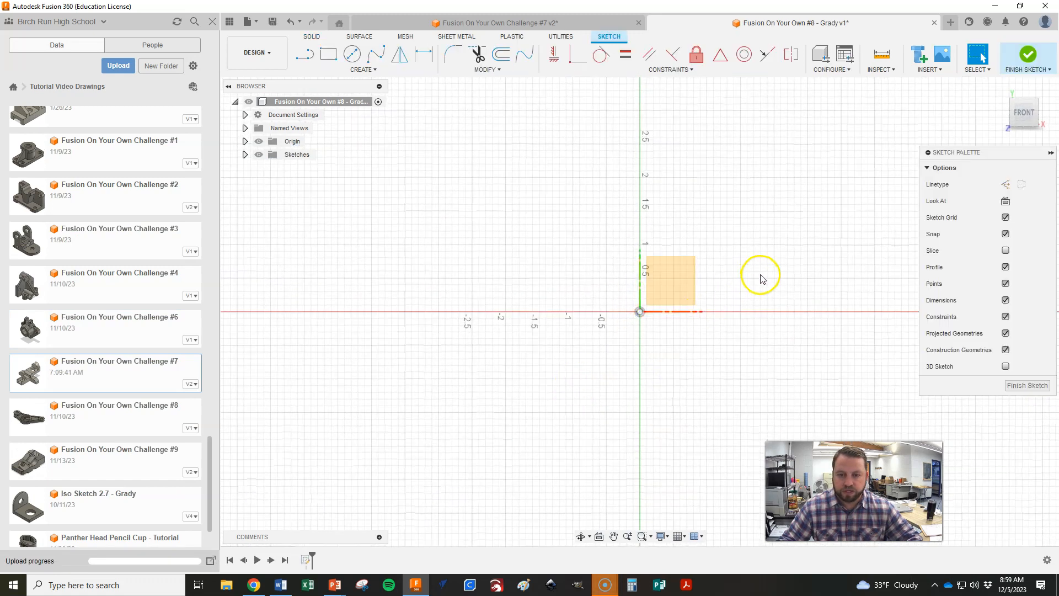
click(245, 114)
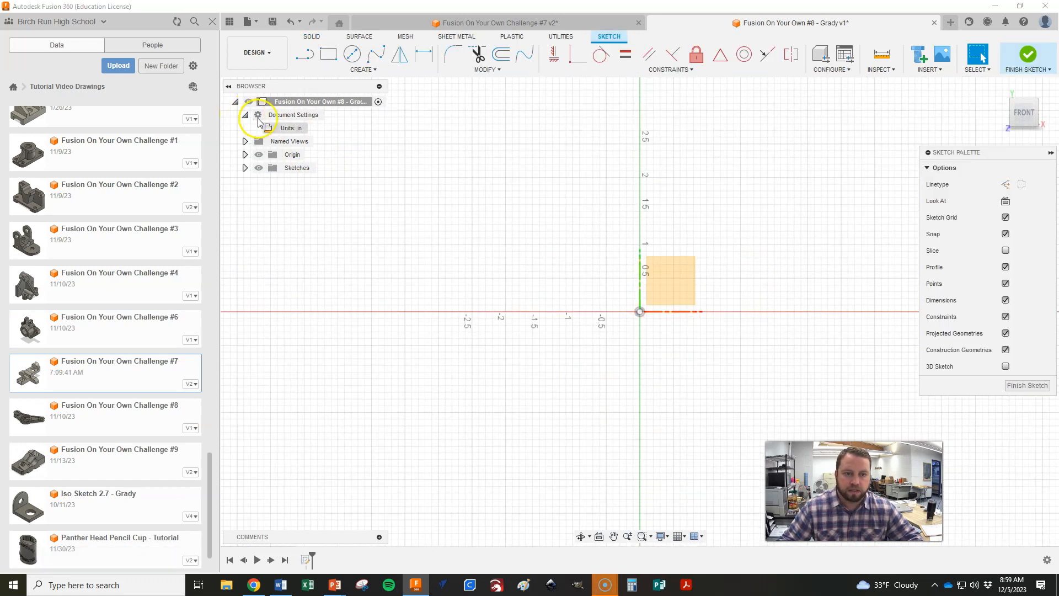
click(311, 128)
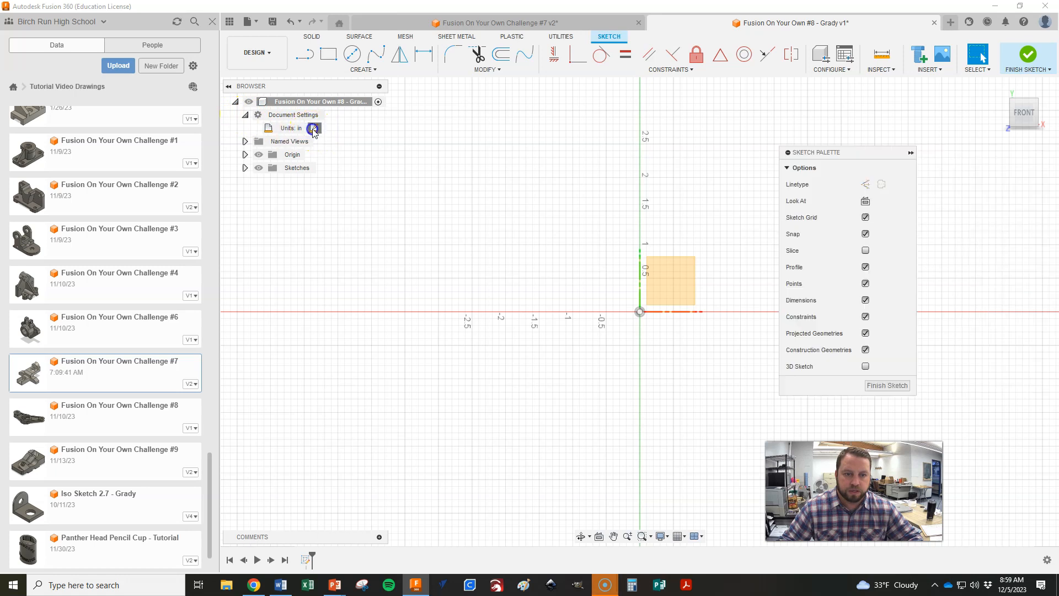
click(1003, 168)
click(990, 177)
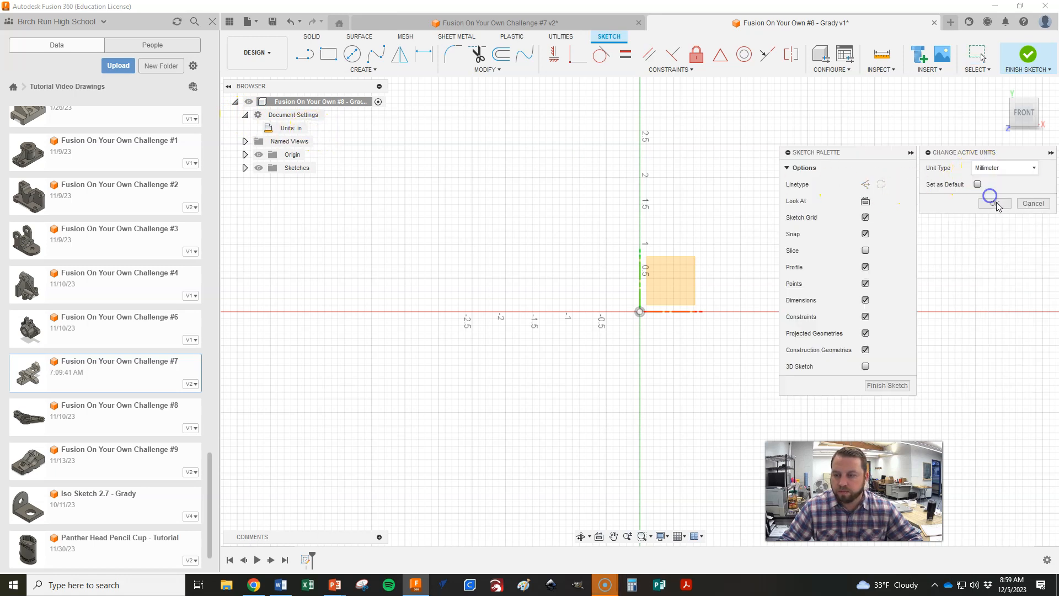
click(995, 203)
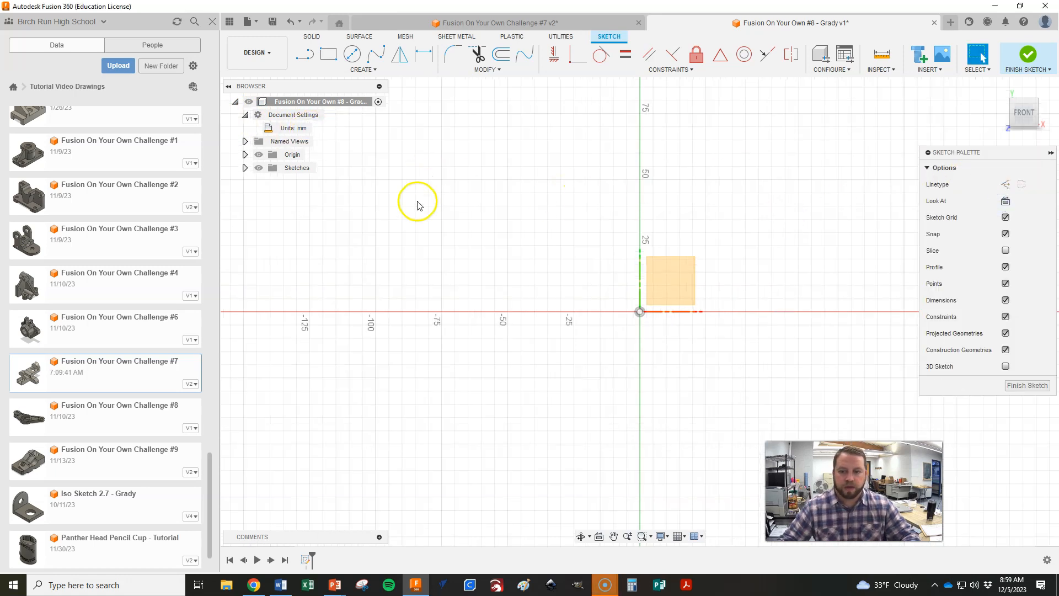
Step: Check the reference drawing, and sketch a two-point rectangle about 65 mm wide and 40 mm high just above the origin
key(alt+Tab)
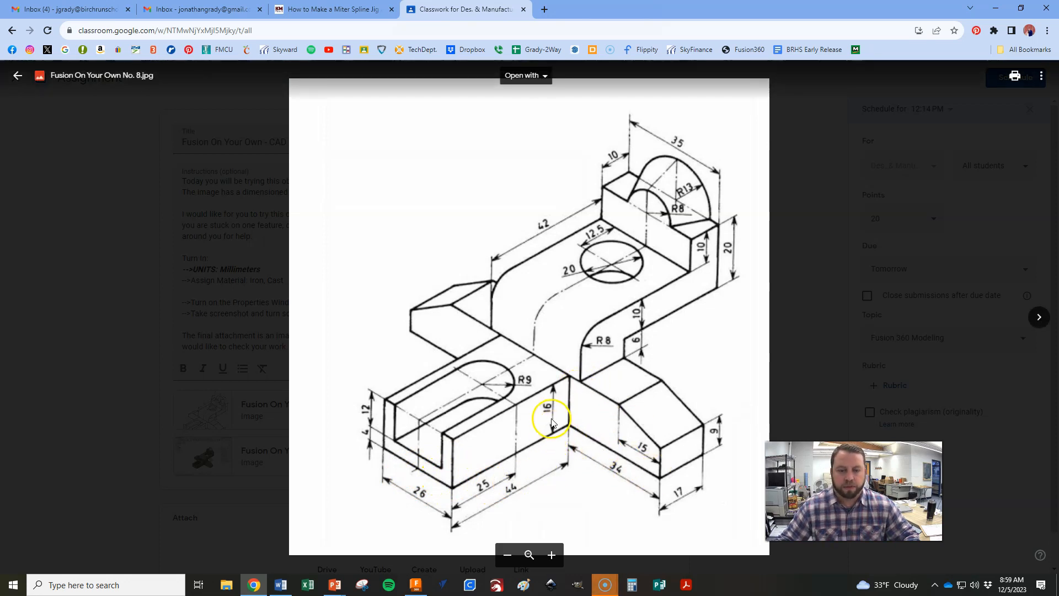
key(alt+Tab)
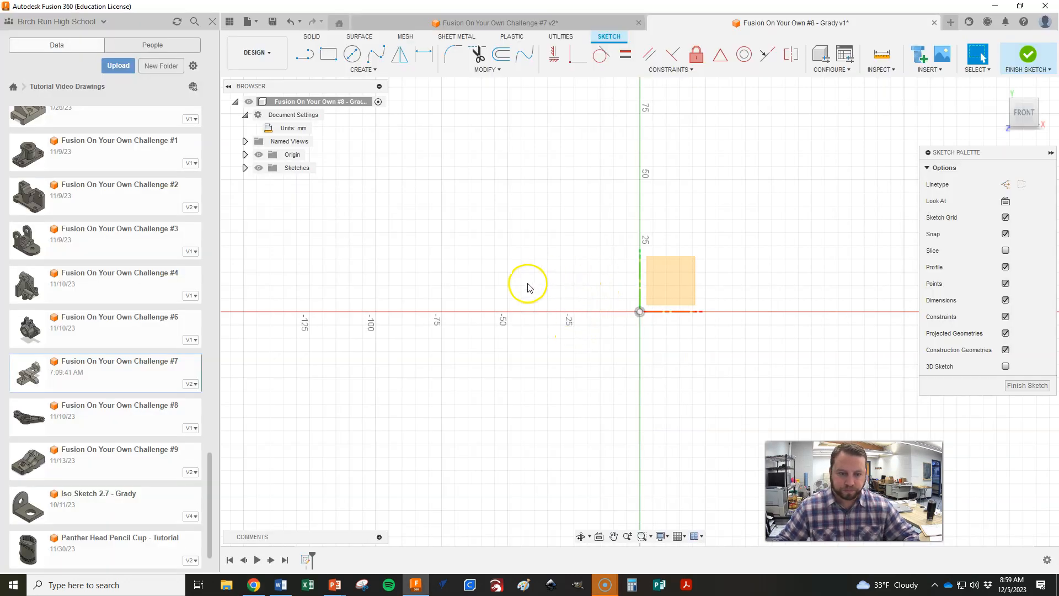
click(328, 54)
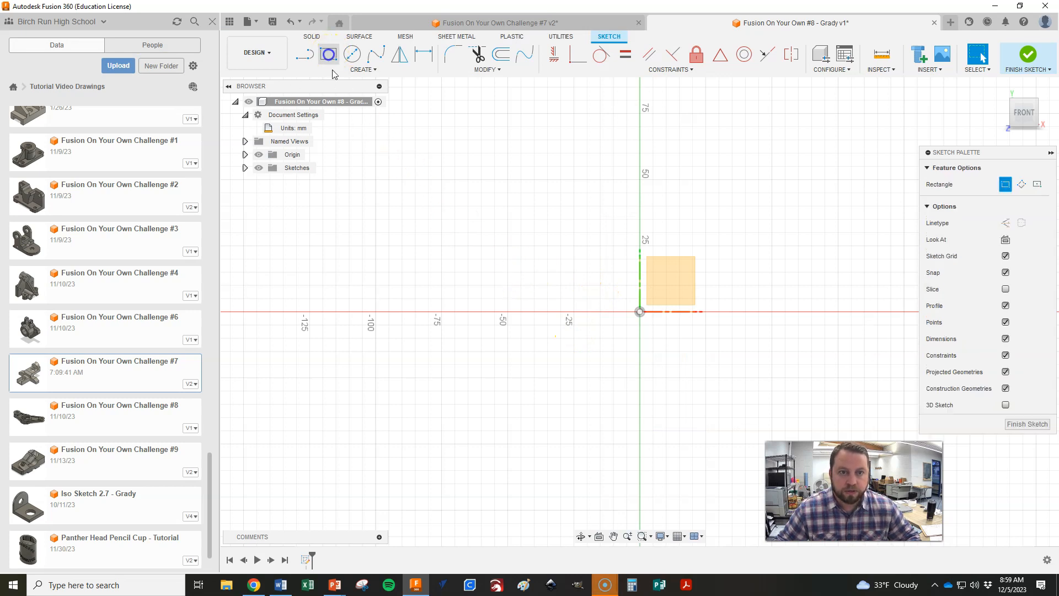
click(561, 285)
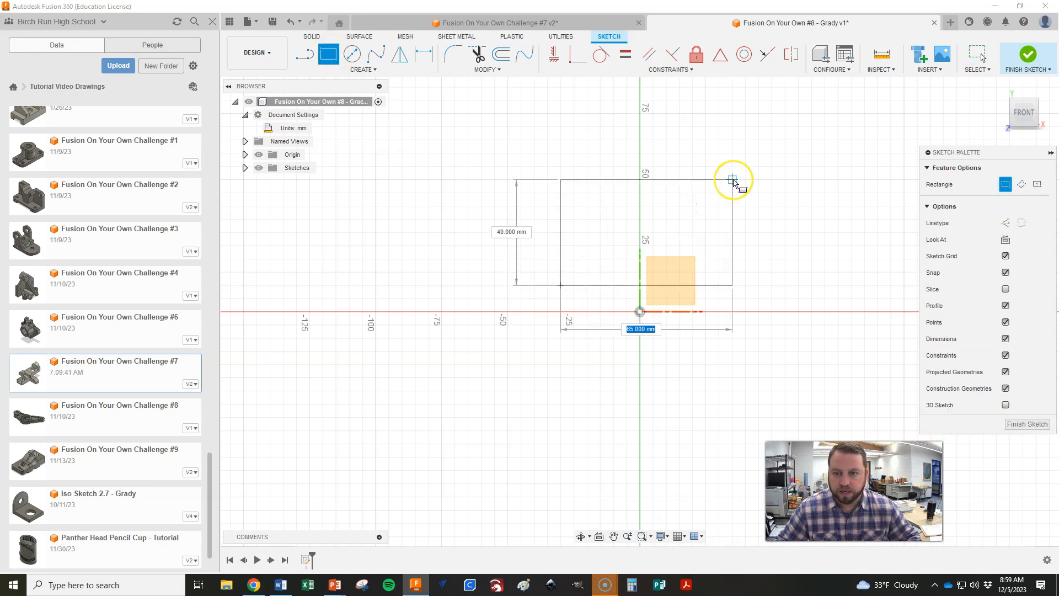
click(732, 179)
scroll(378, 327, down, 3)
scroll(651, 256, up, 3)
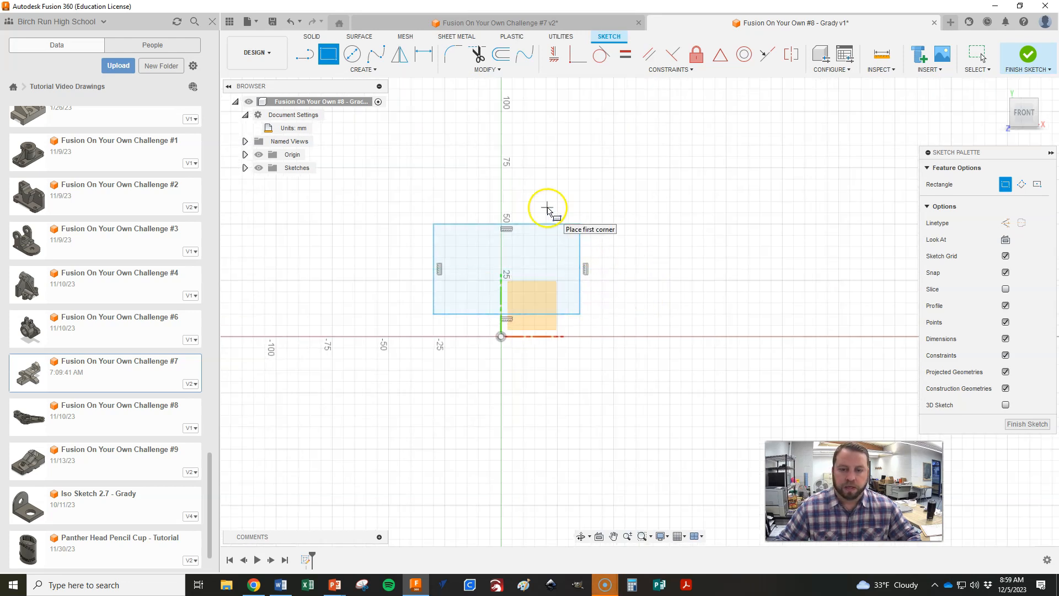
key(Escape)
Step: Try a coincident constraint between the rectangle's bottom edge and the origin point
click(577, 54)
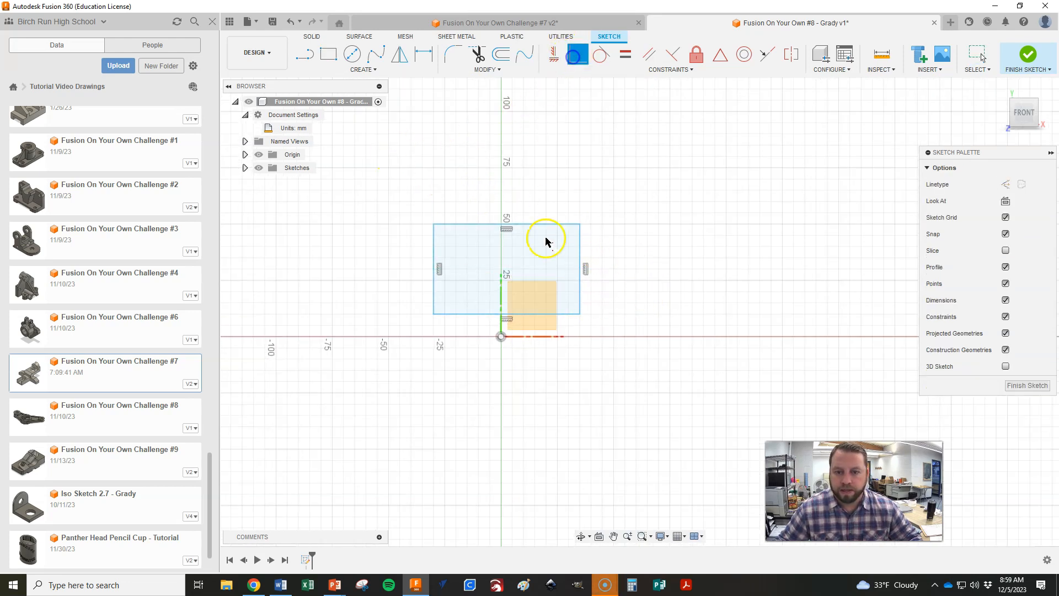
click(531, 314)
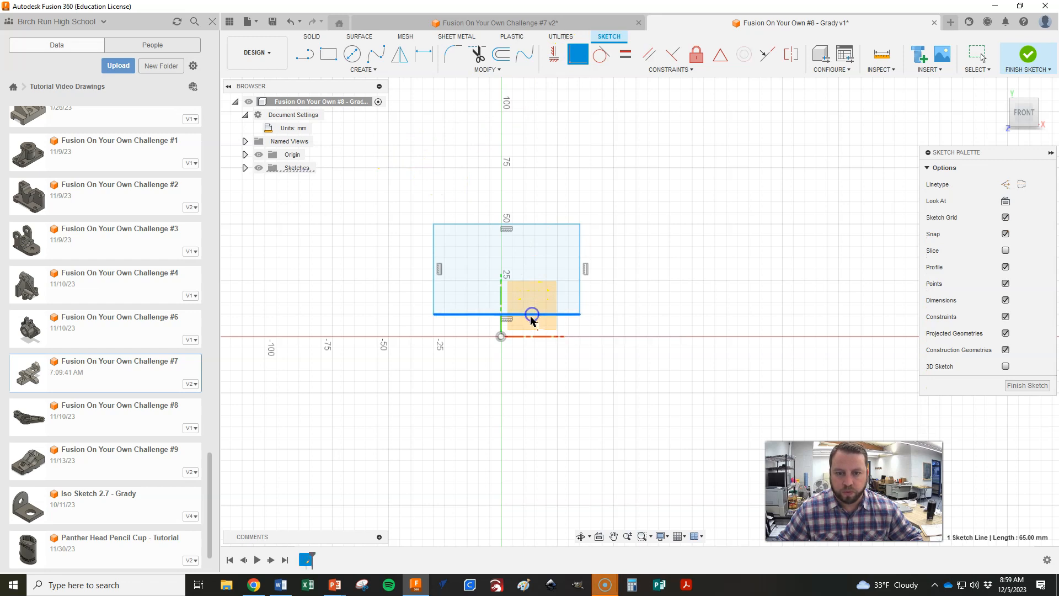
click(496, 336)
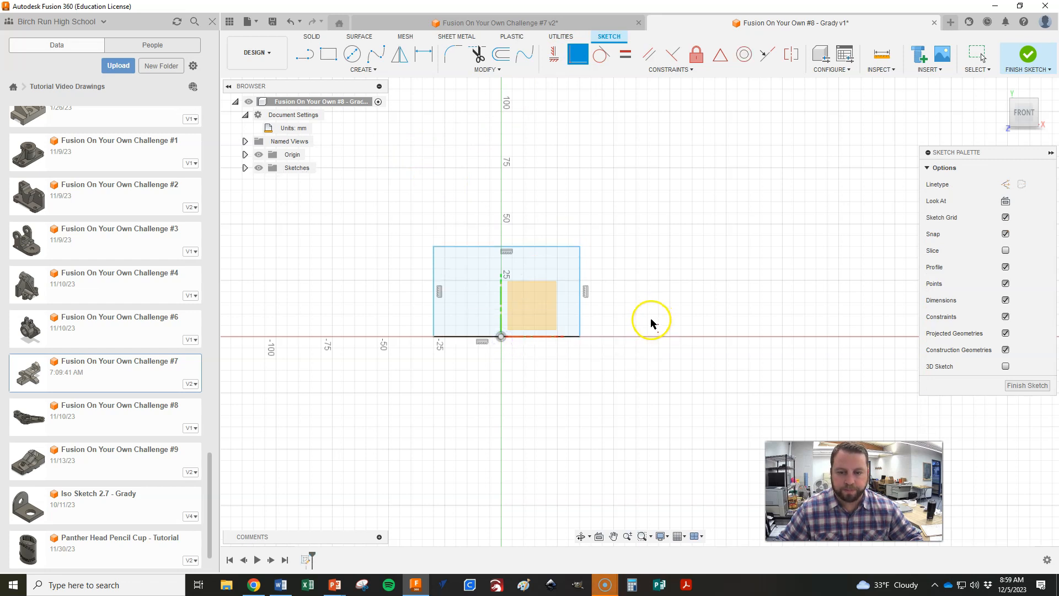
key(d)
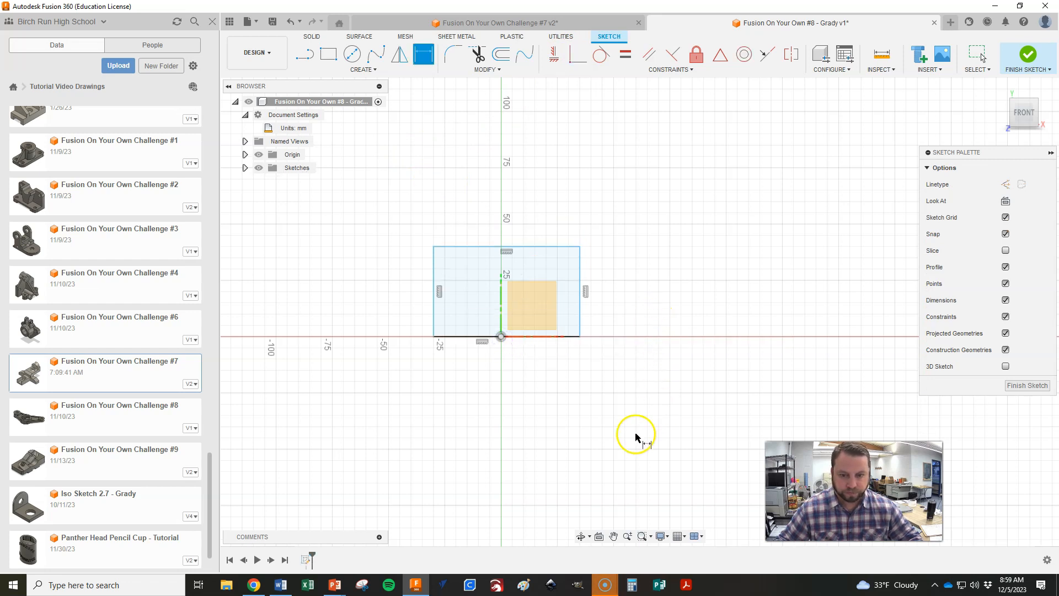
click(500, 338)
click(579, 313)
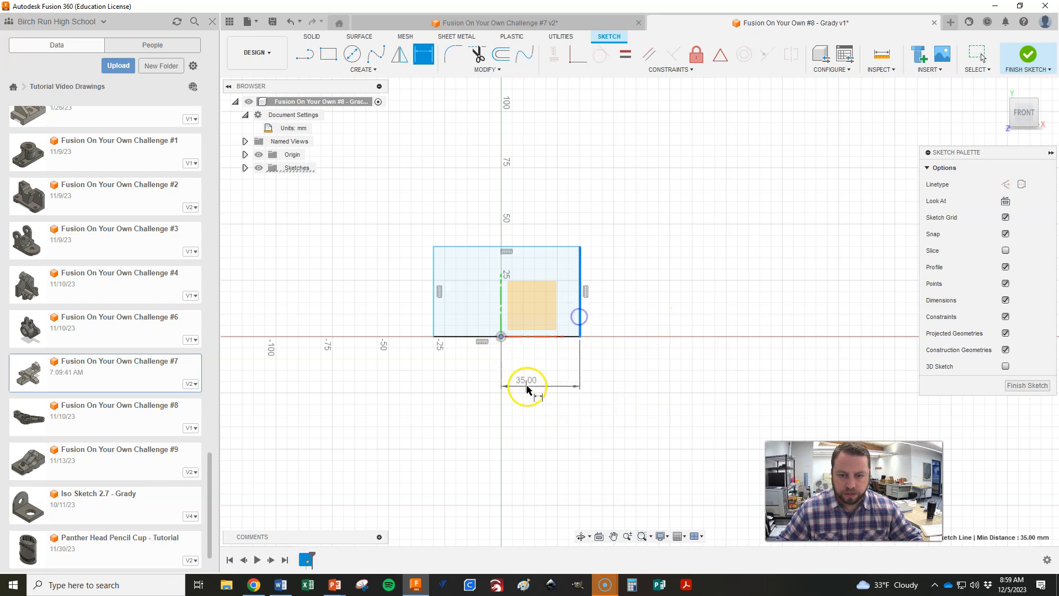
right_click(543, 382)
click(541, 444)
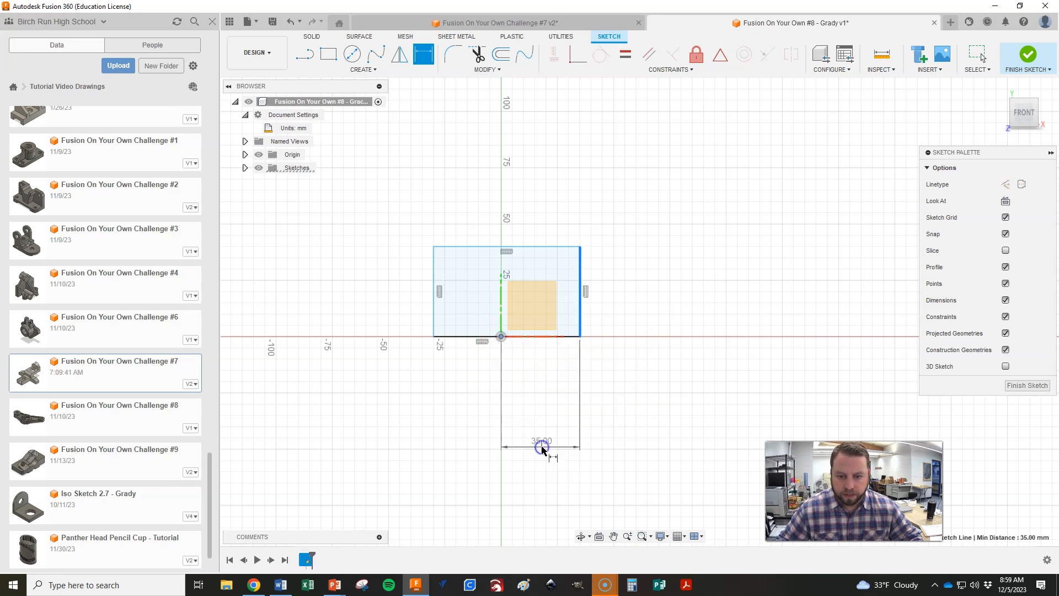
key(Escape)
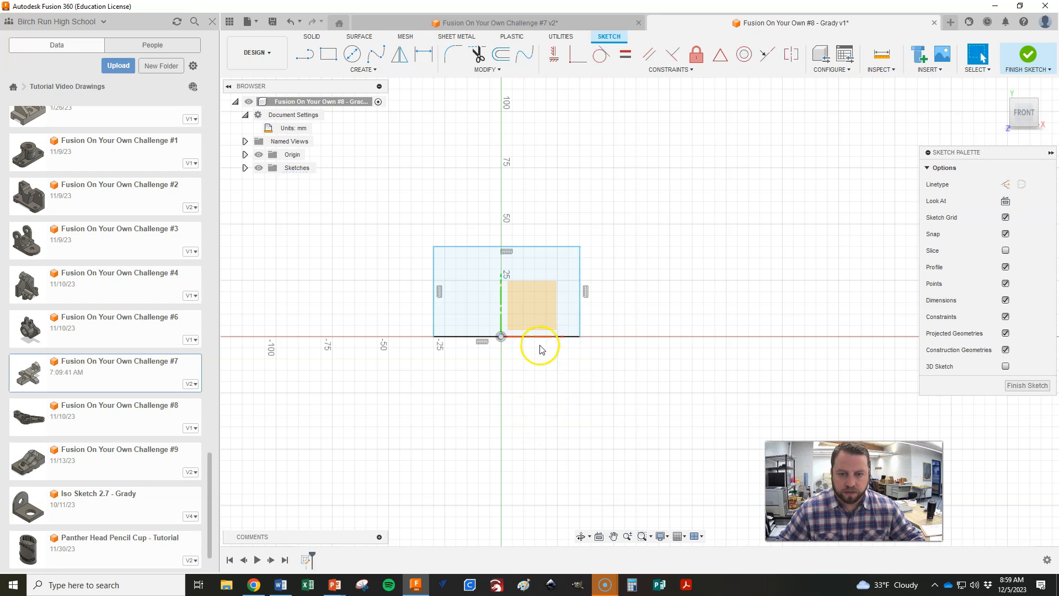
key(d)
click(581, 309)
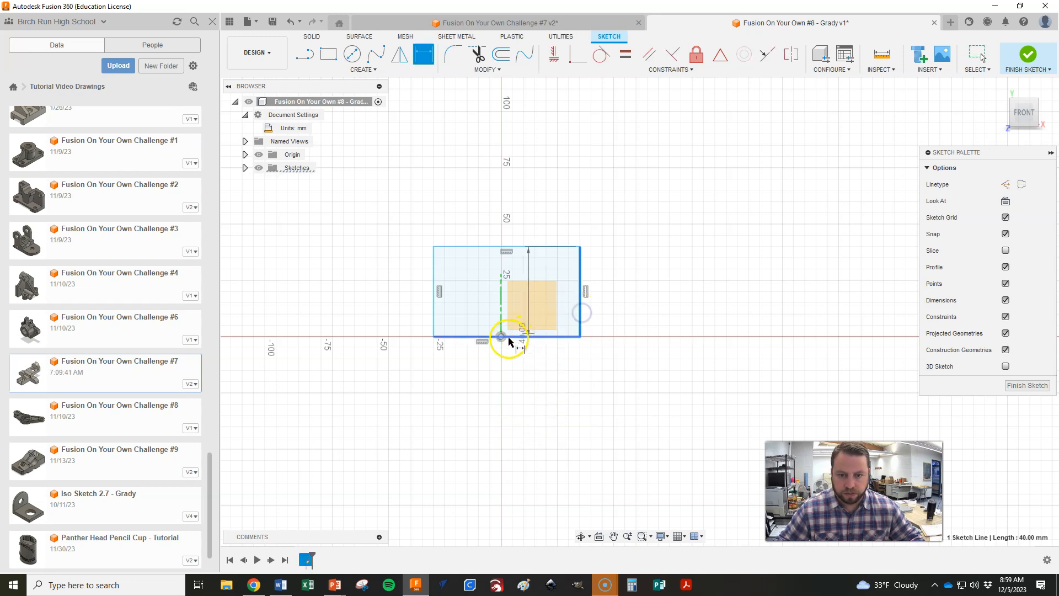
click(502, 337)
right_click(530, 392)
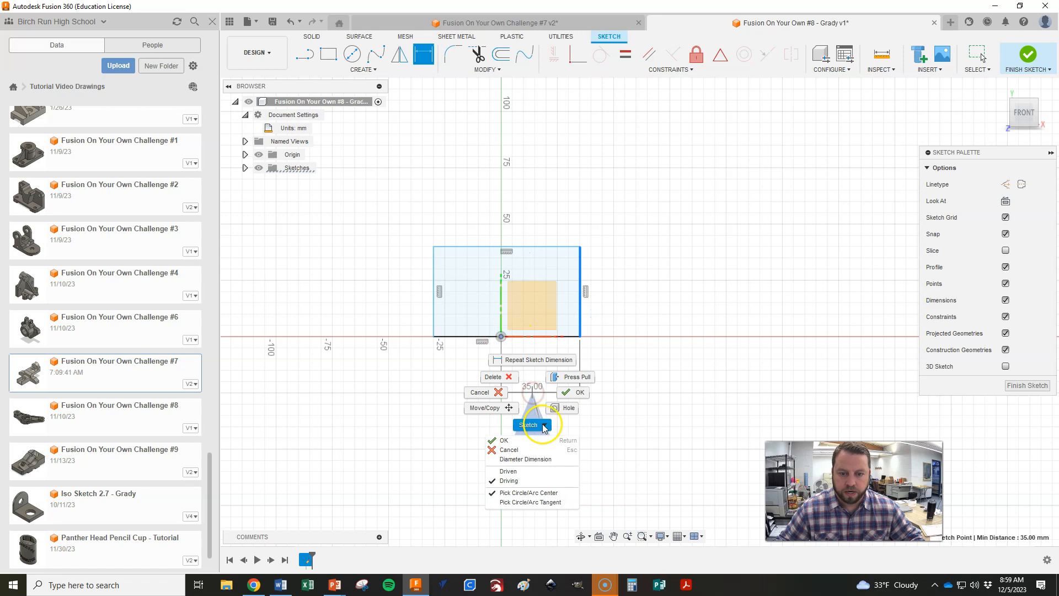
click(531, 462)
key(Escape)
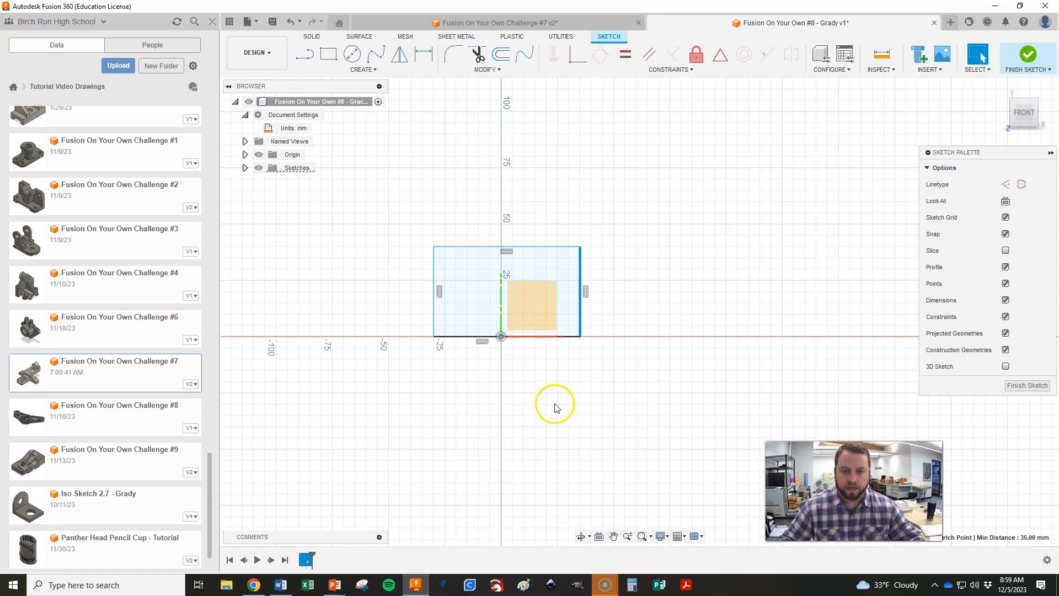
Step: Constrain the rectangle's bottom edge to be coincident with the origin
scroll(580, 397, down, 1)
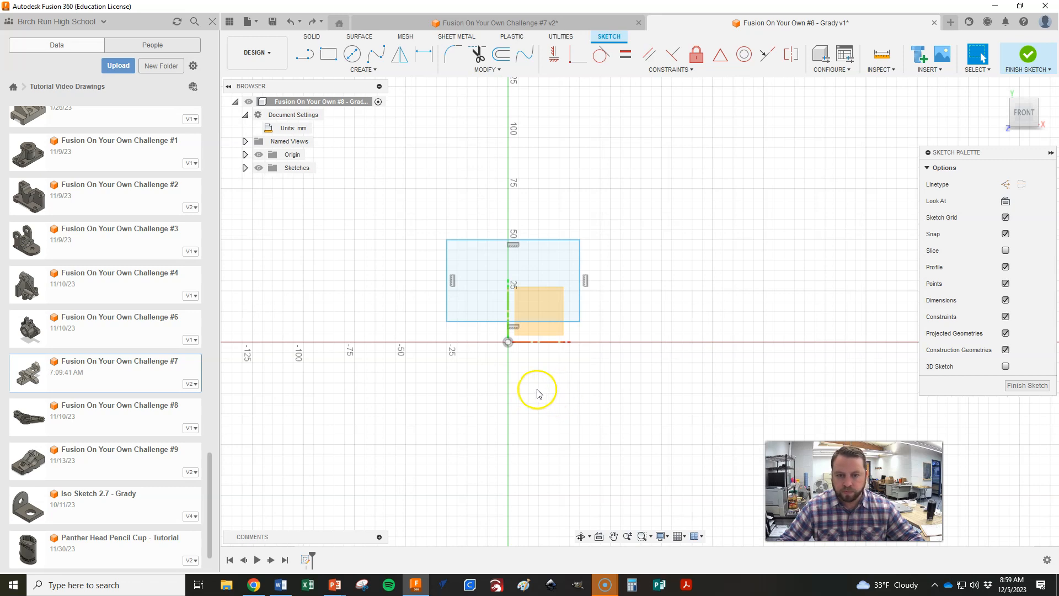
click(577, 54)
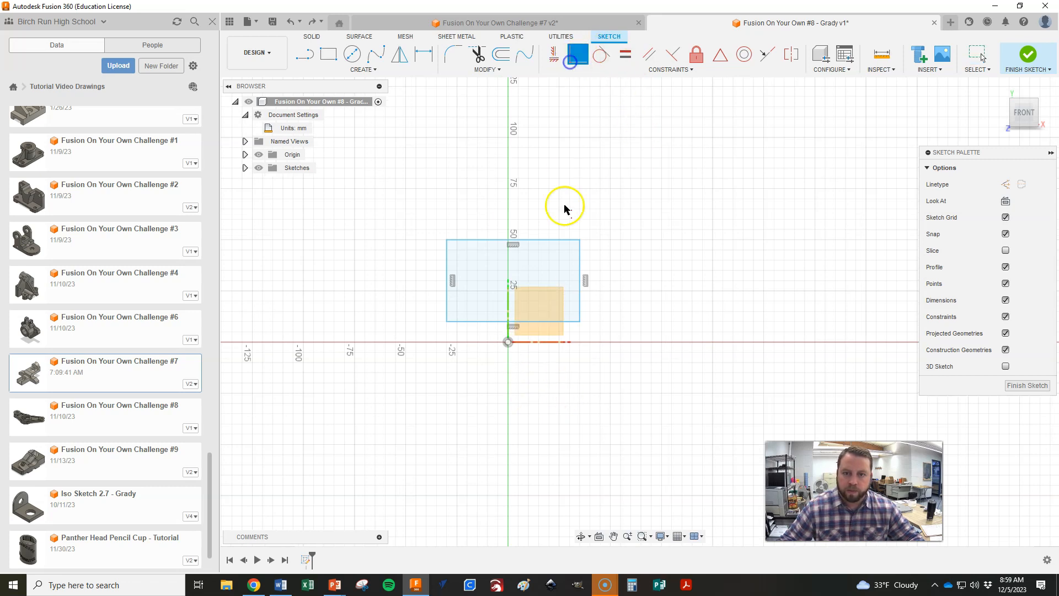
click(498, 322)
click(504, 342)
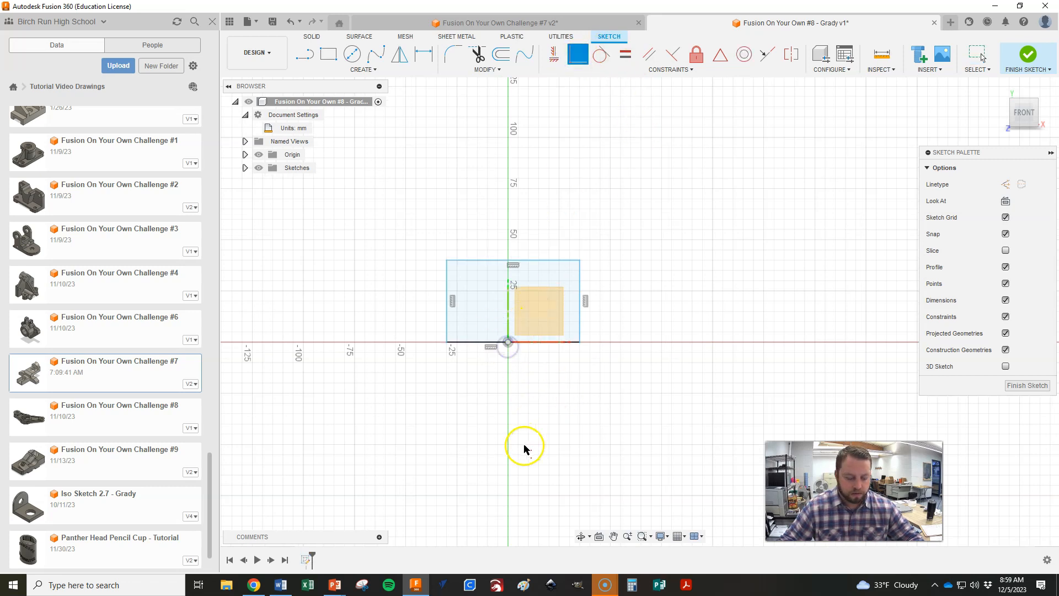
Step: Dimension the rectangle's right vertical edge 13 mm from the origin
key(d)
click(508, 342)
click(580, 342)
click(538, 389)
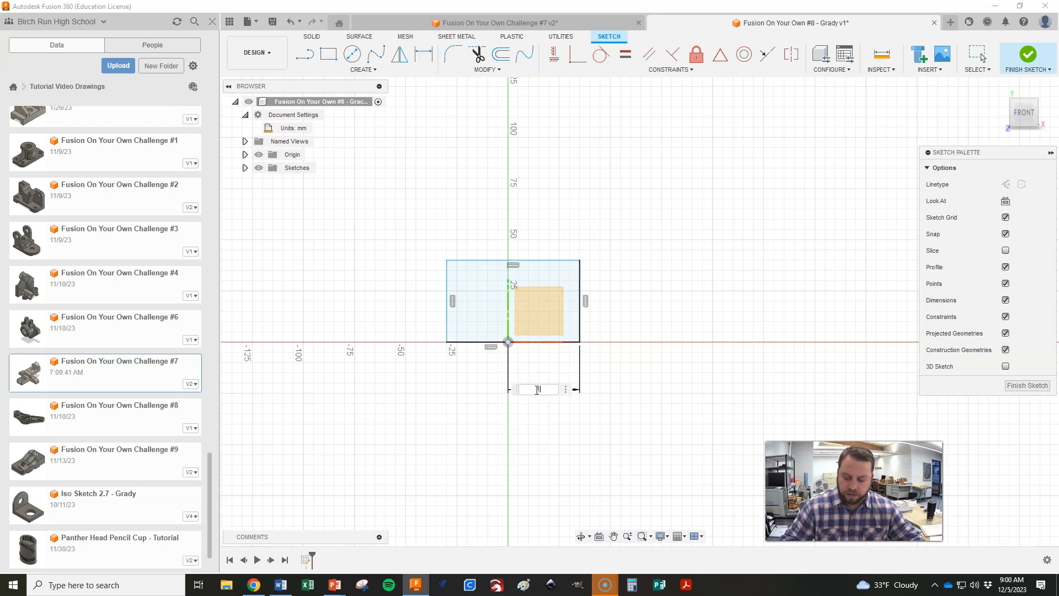
text(13)
key(Return)
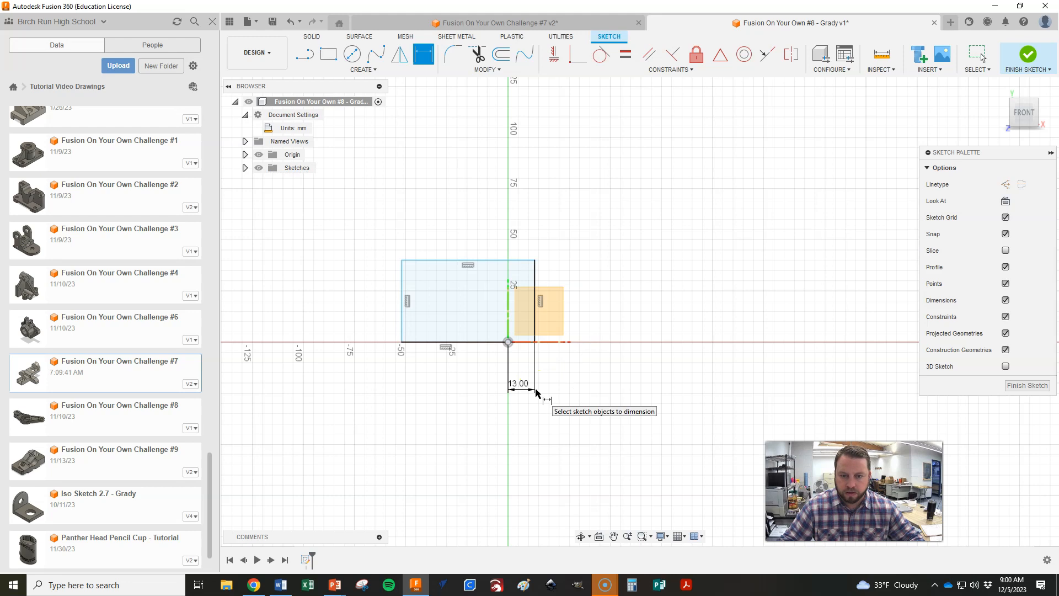
Step: Dimension the rectangle's left vertical edge 13 mm from the origin
click(403, 330)
click(506, 342)
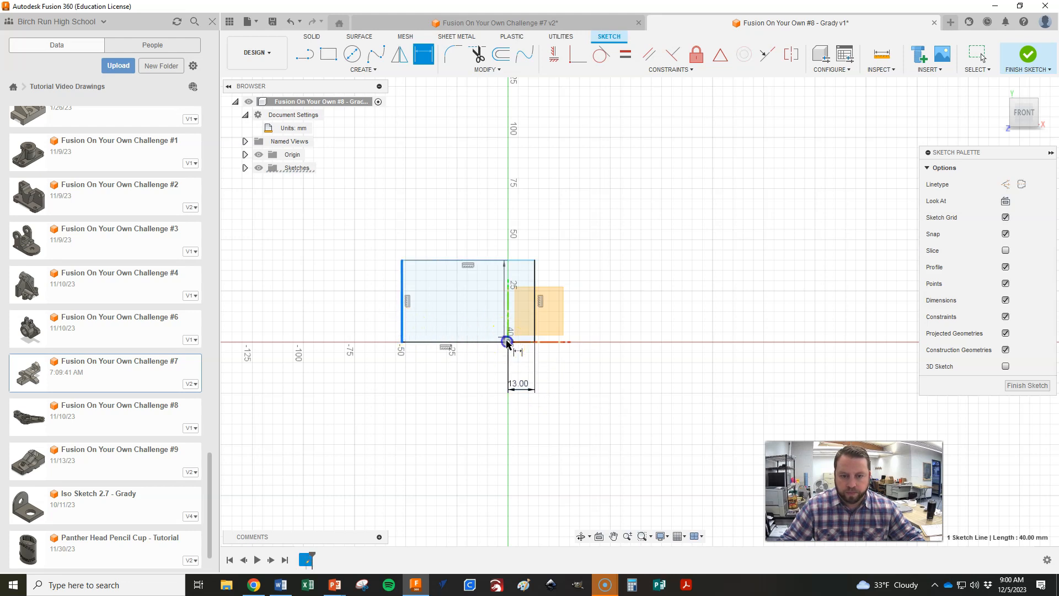
click(469, 392)
text(13)
key(Return)
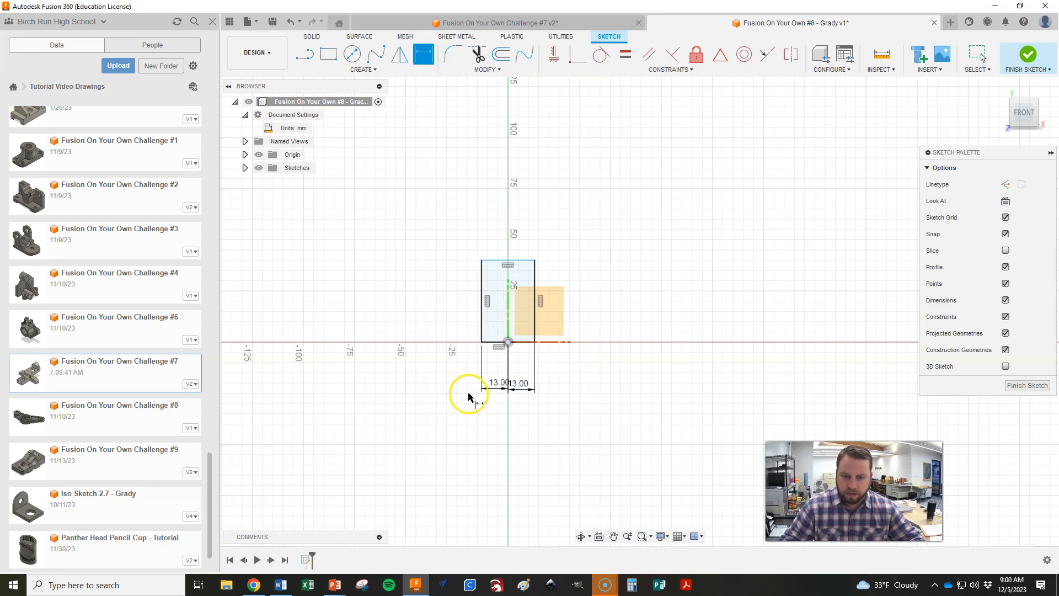
Step: Check the isometric drawing in the browser, and dimension the rectangle's height as 16 mm in the Fusion sketch
key(alt+Tab)
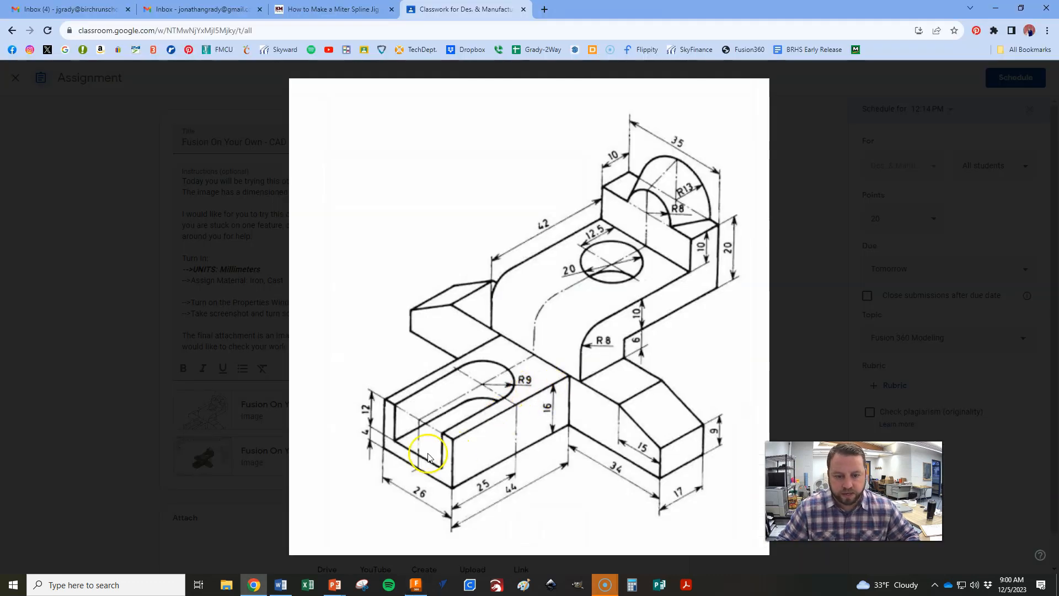
key(alt+Tab)
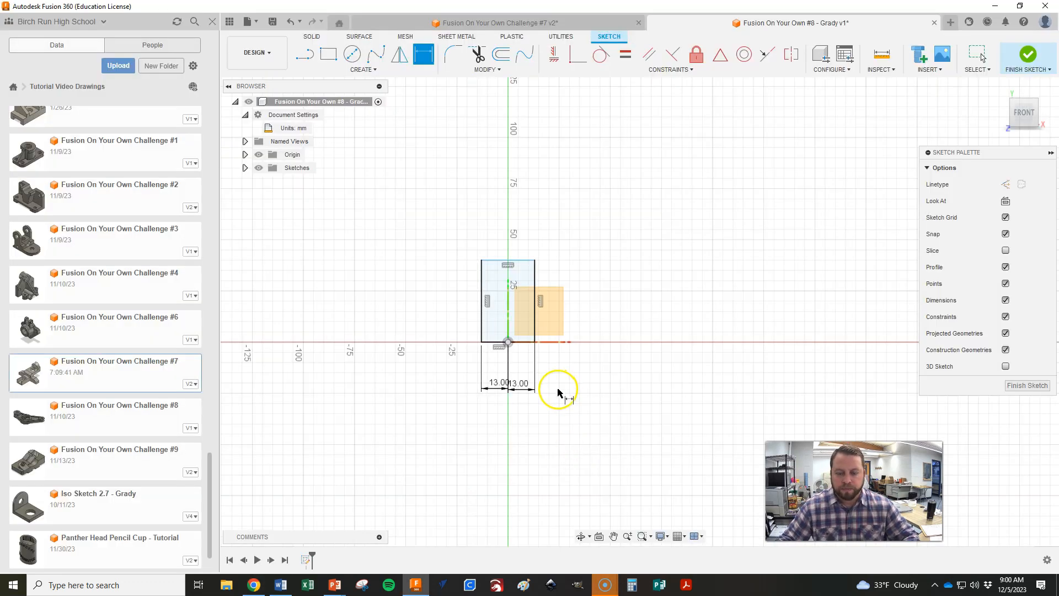
key(alt+Tab)
key(alt+Tab)
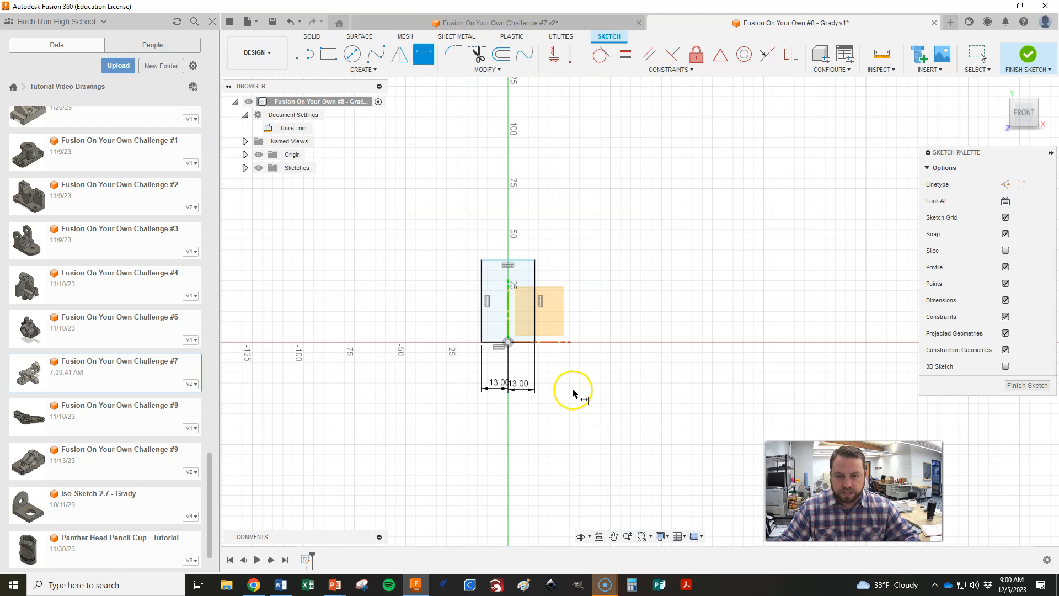
click(535, 317)
click(814, 285)
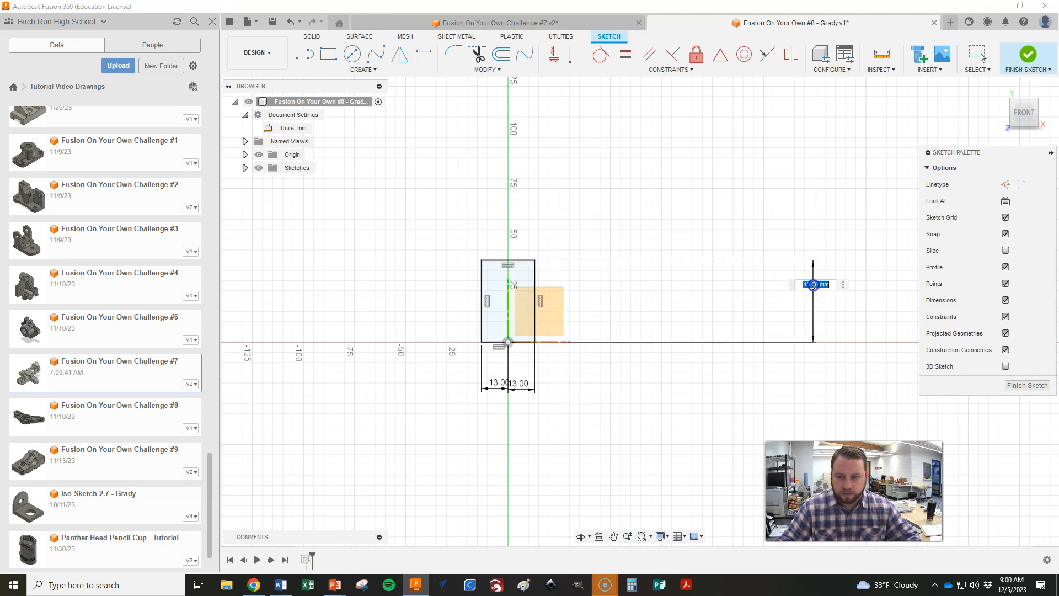
text(16)
key(Return)
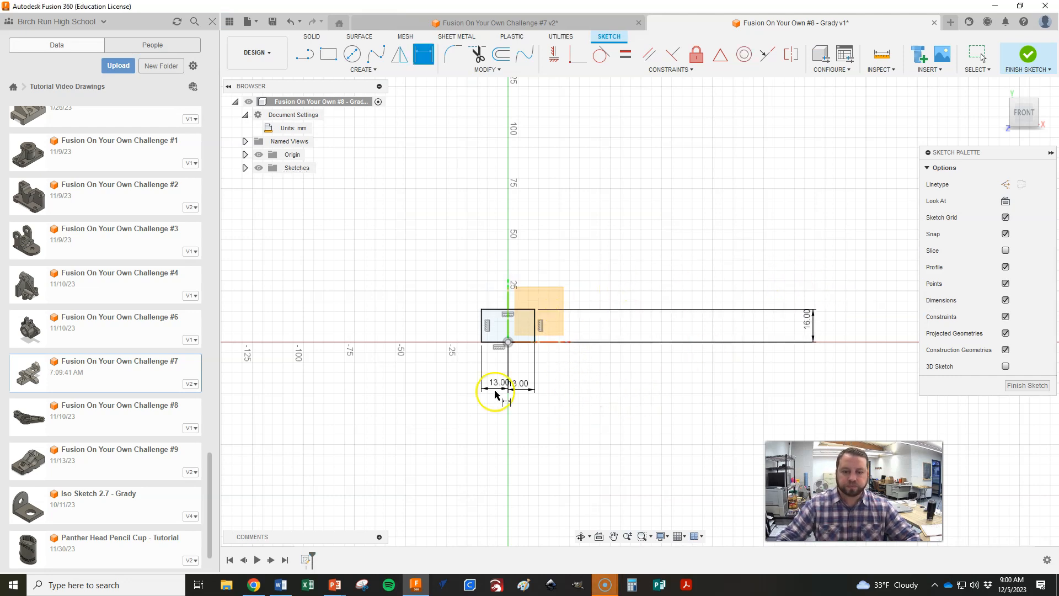
Step: Draw a 34 mm horizontal line outward from the rectangle's lower right corner, continuing with a 9 mm vertical line upward
scroll(463, 381, up, 2)
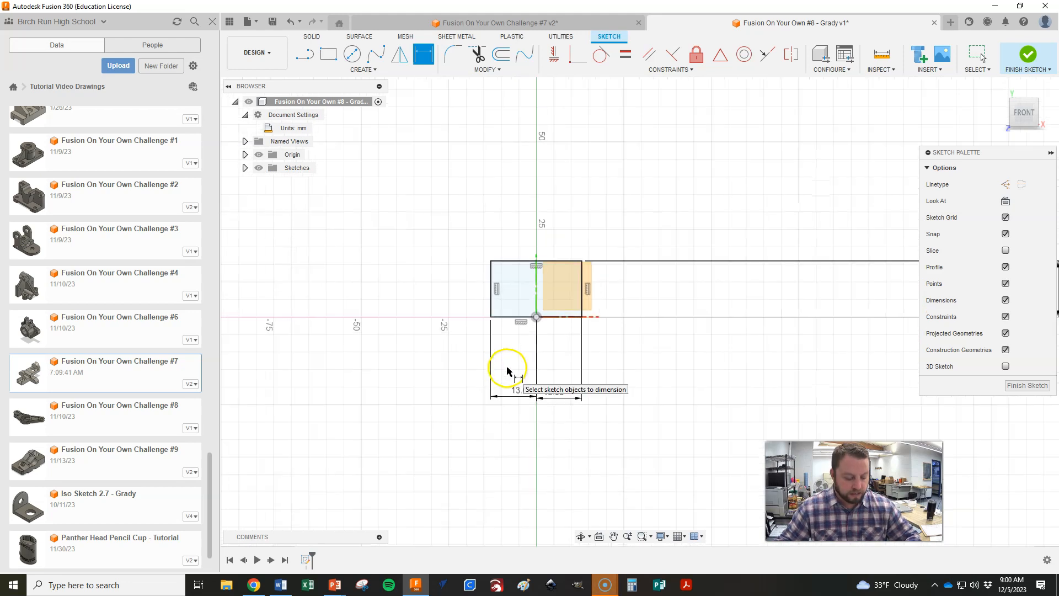
key(alt+Tab)
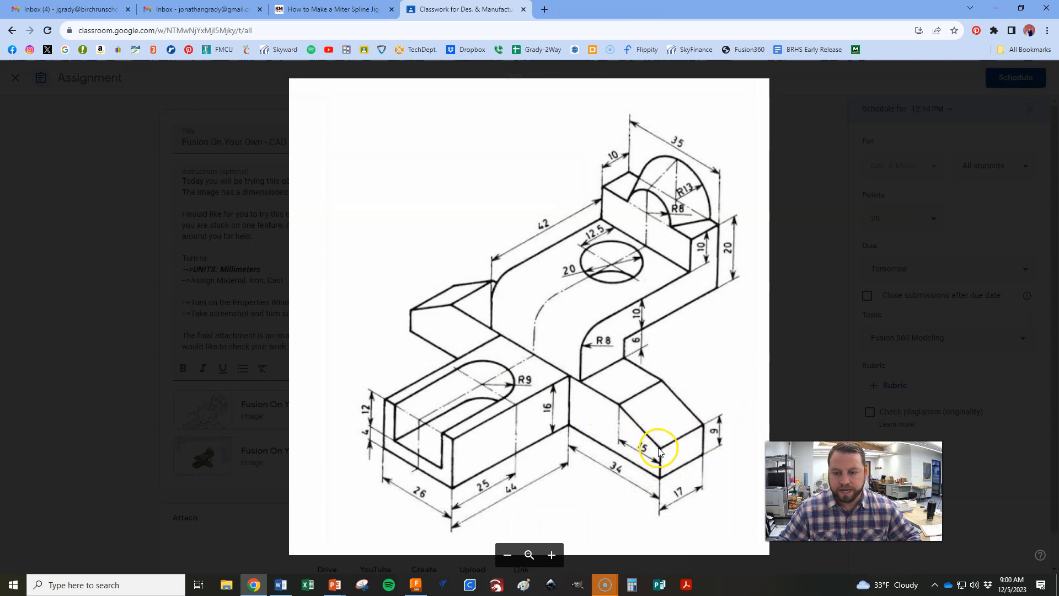
key(alt+Tab)
key(l)
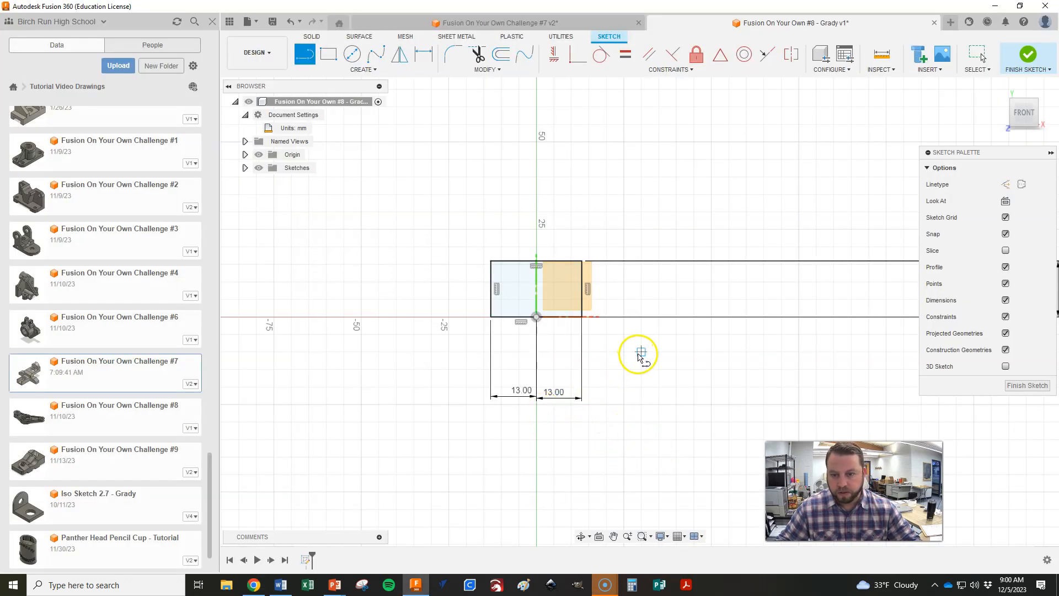
click(584, 316)
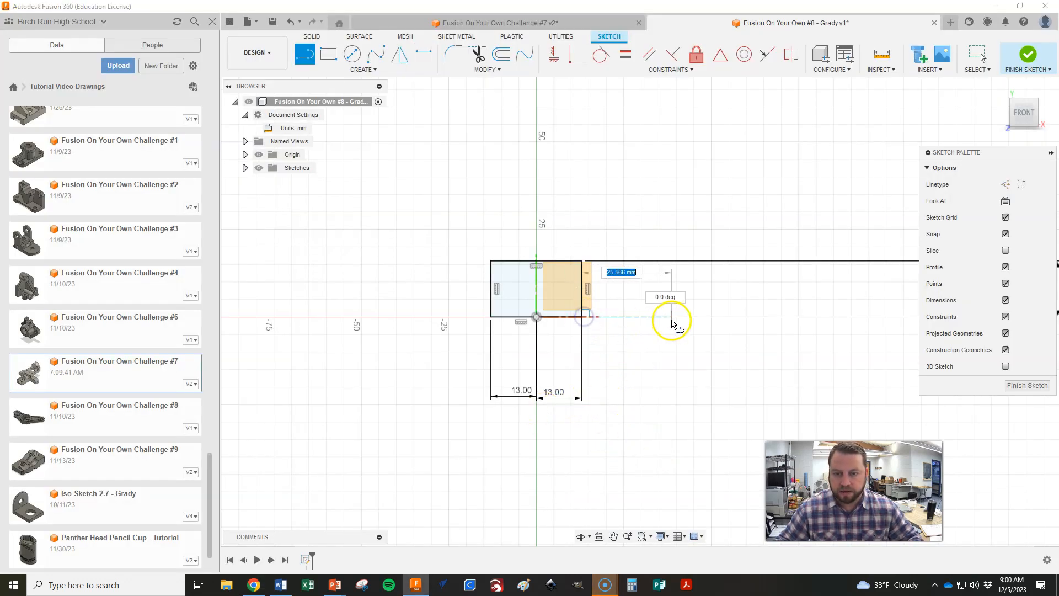
text(34)
key(Tab)
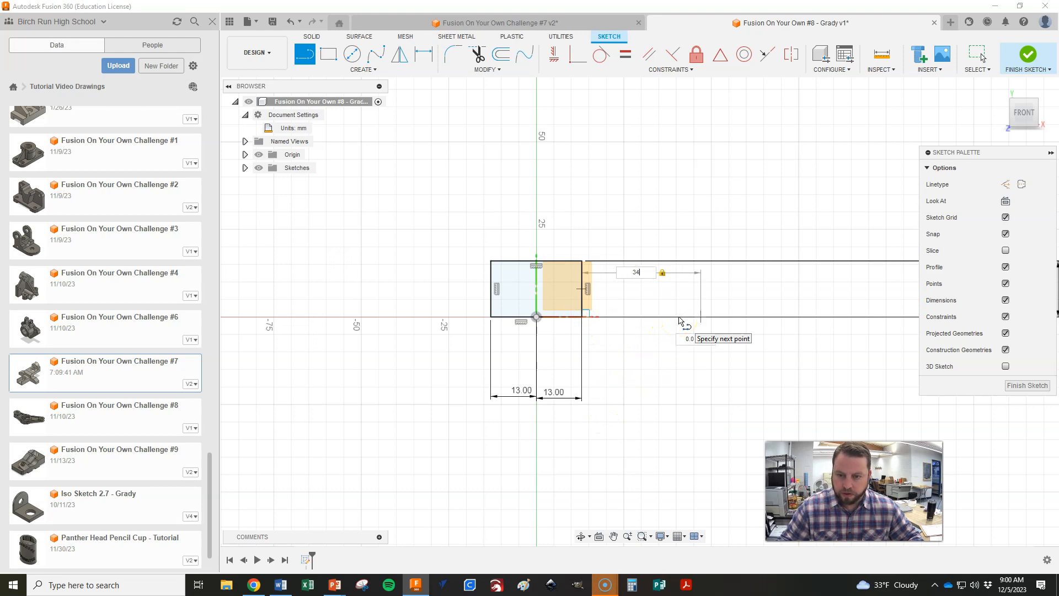
click(699, 319)
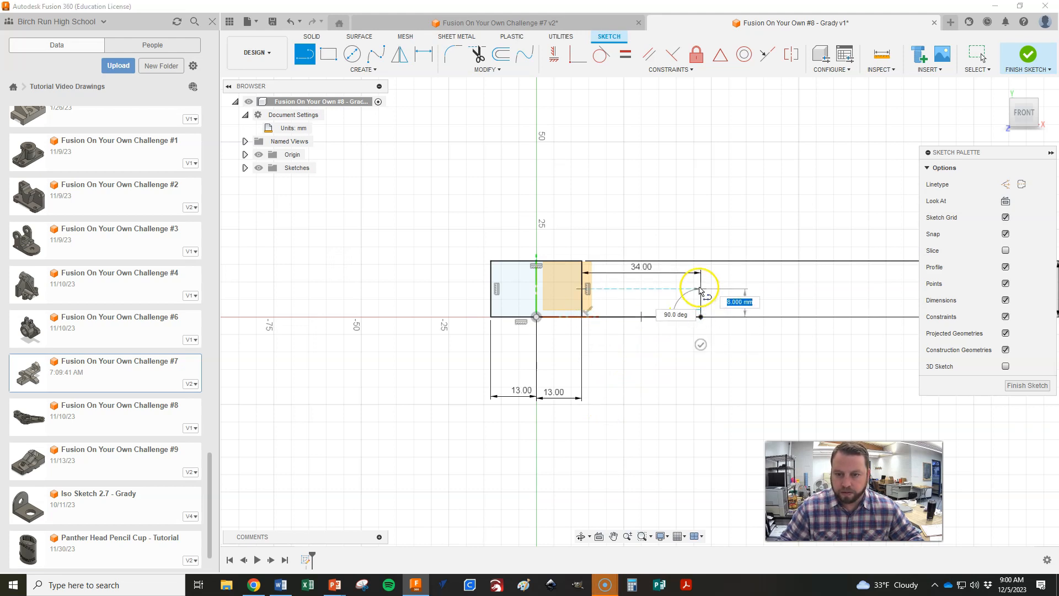
text(9)
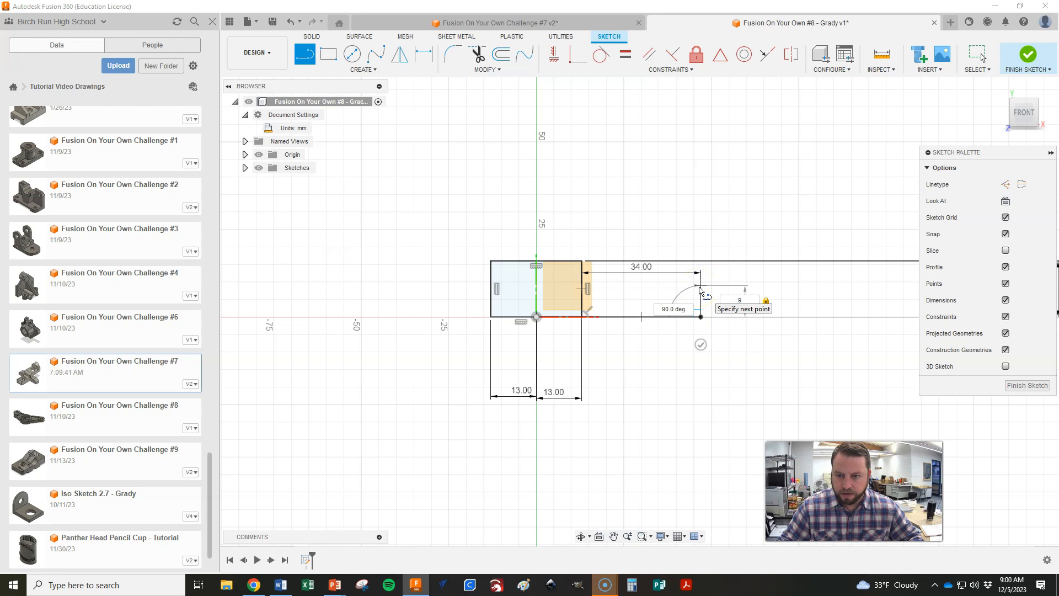
click(700, 286)
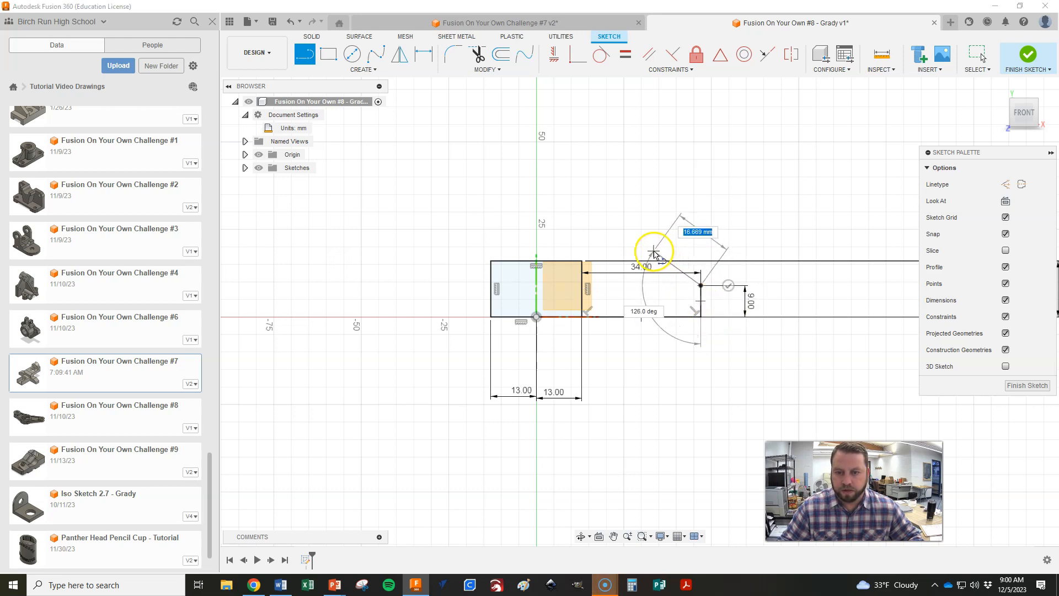
Step: Close the side wing profile with a sloped line and a top line ending at the rectangle's upper right corner, constraining the top line horizontal
click(641, 246)
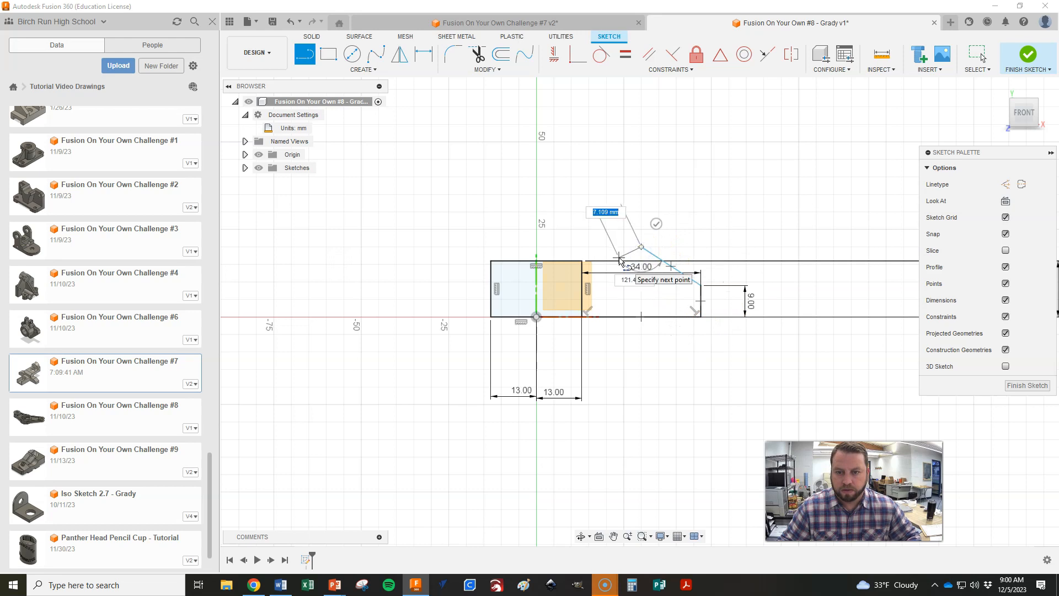
key(alt+Tab)
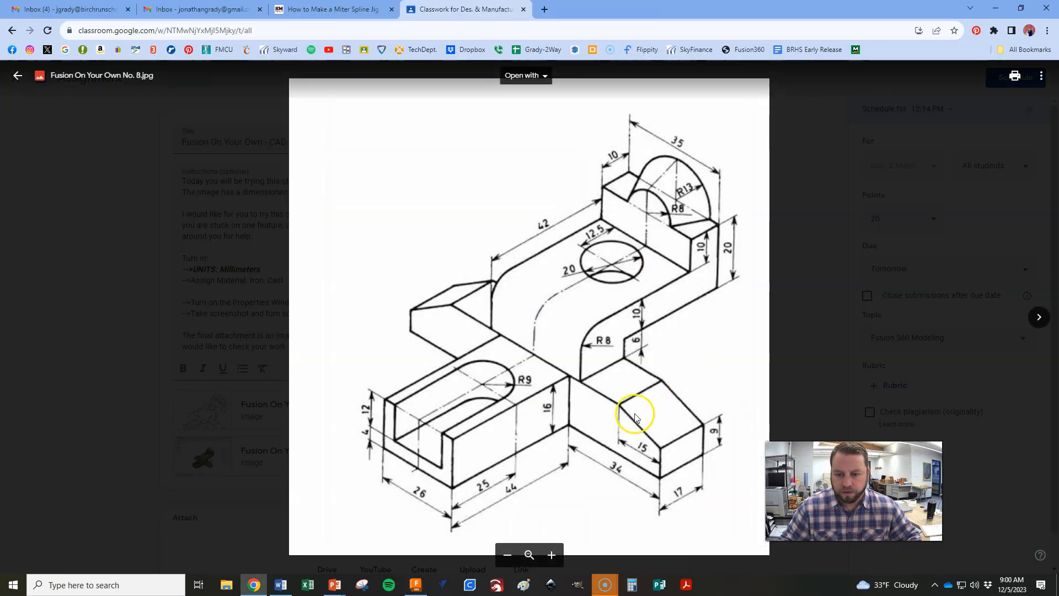
key(alt+Tab)
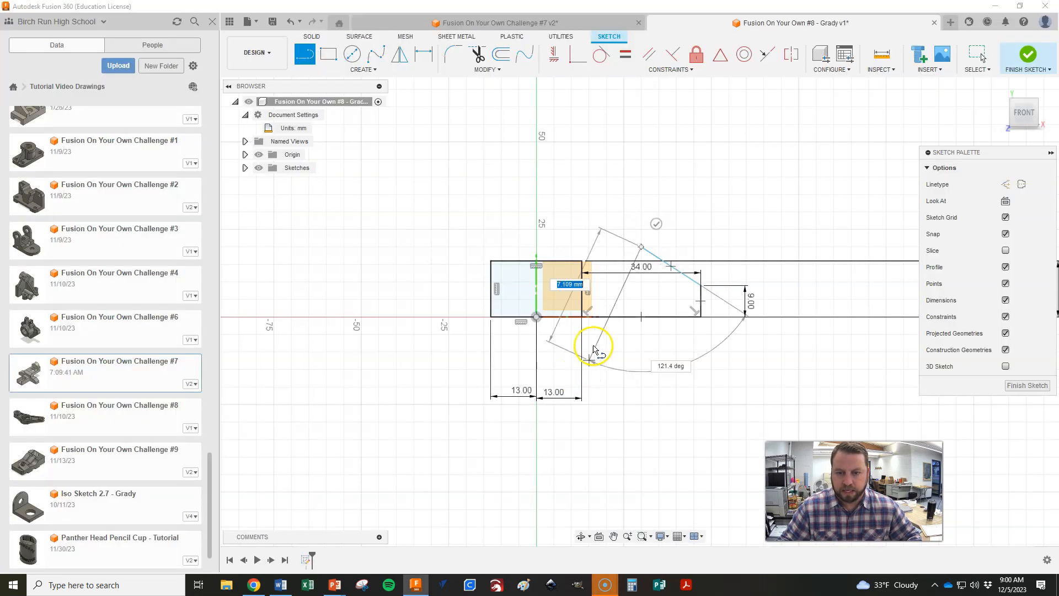
click(583, 269)
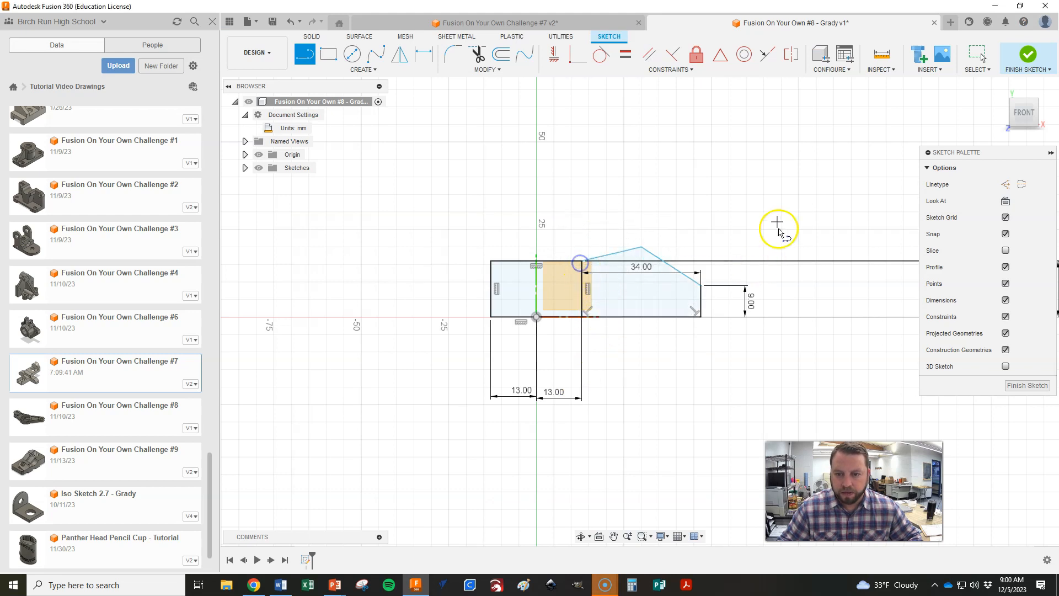
key(Escape)
click(554, 54)
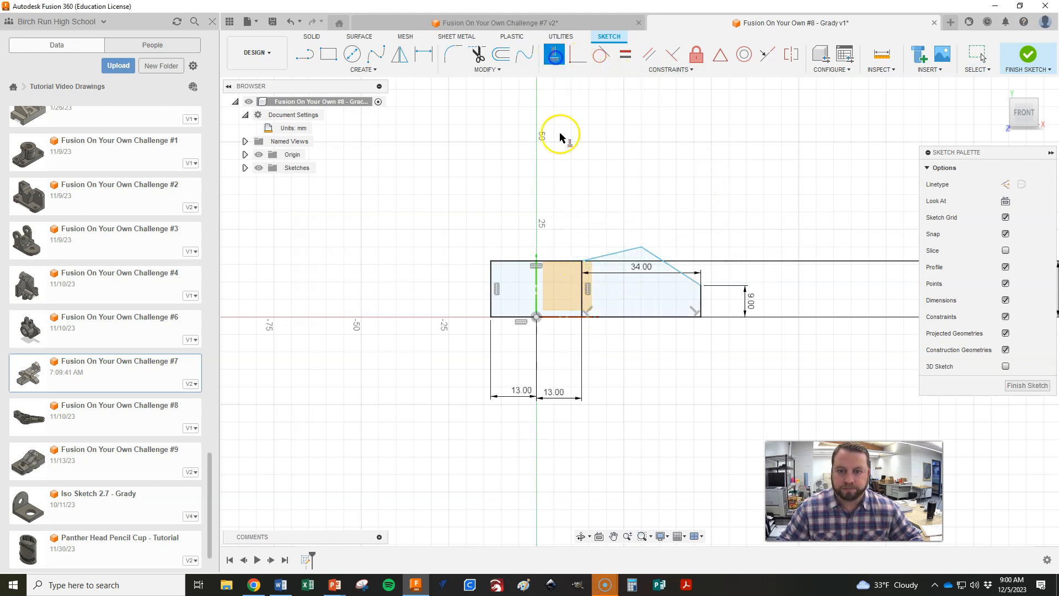
click(620, 253)
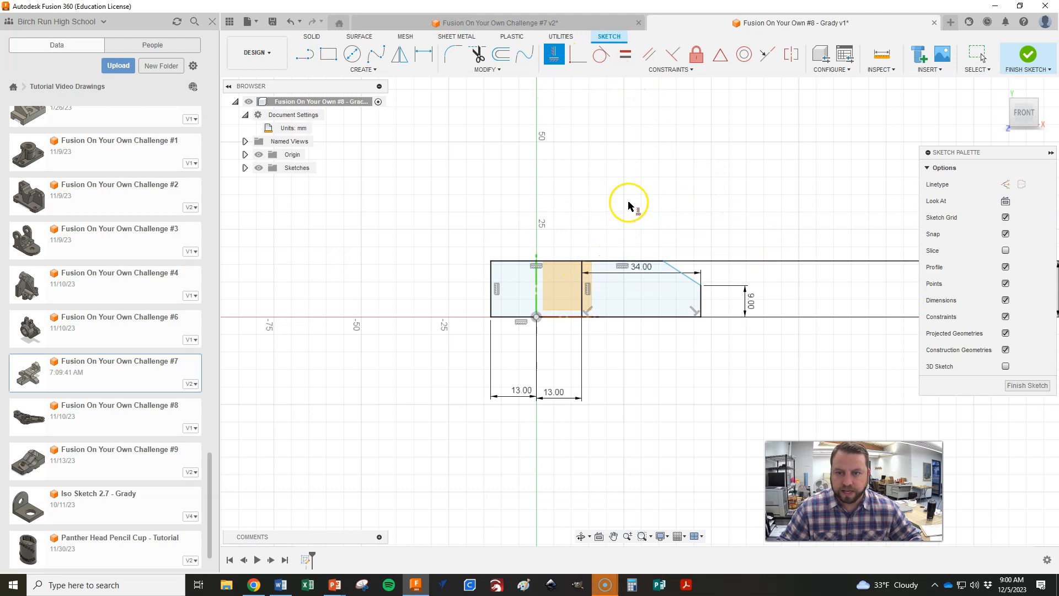
Step: Dimension the horizontal distance from the slope's upper endpoint to the wing's outer vertical edge as 15 mm
key(d)
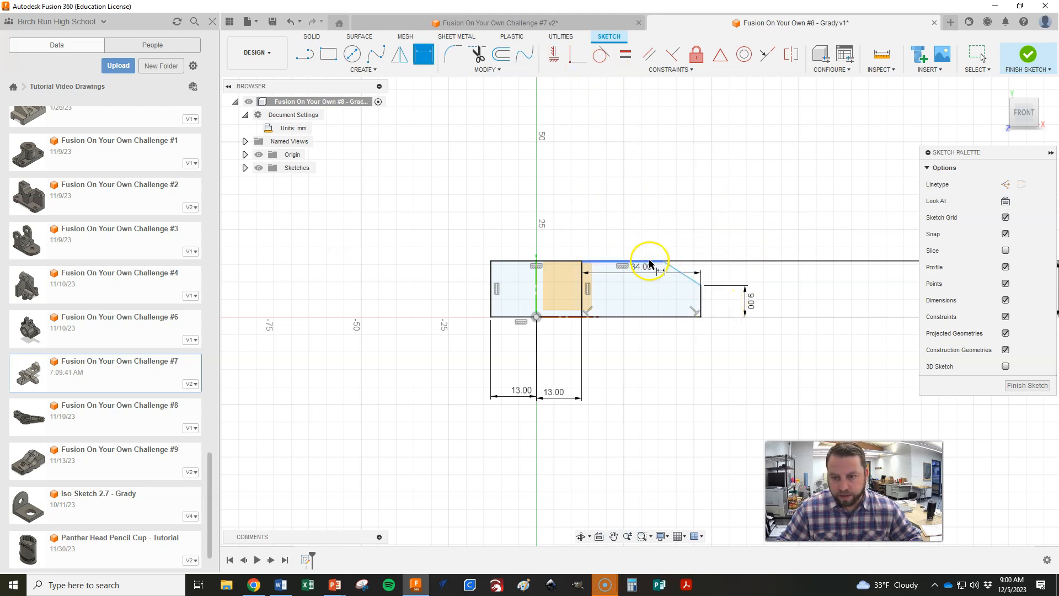
click(662, 261)
click(700, 302)
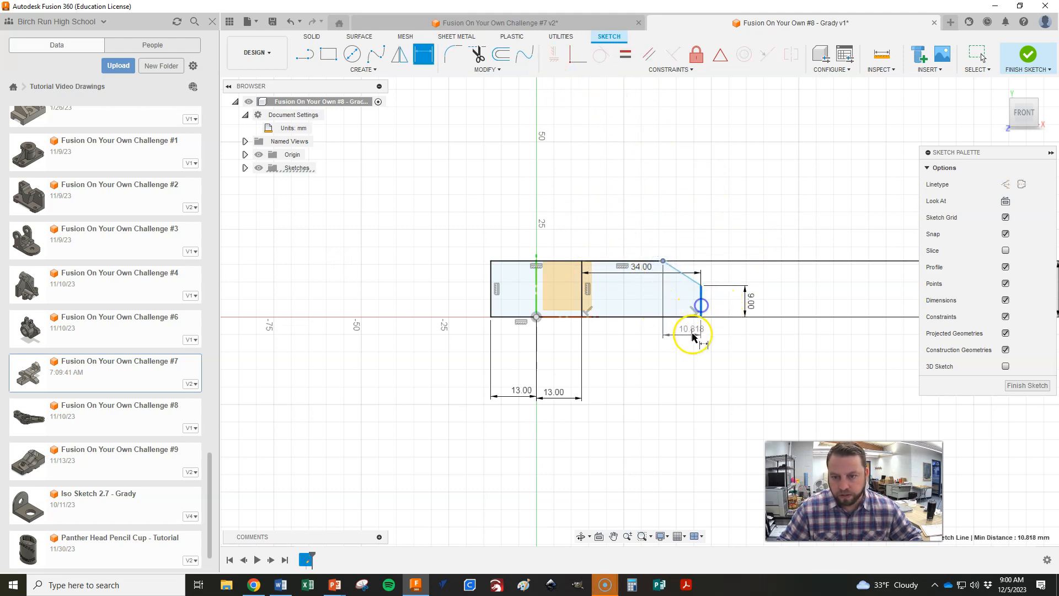
click(676, 218)
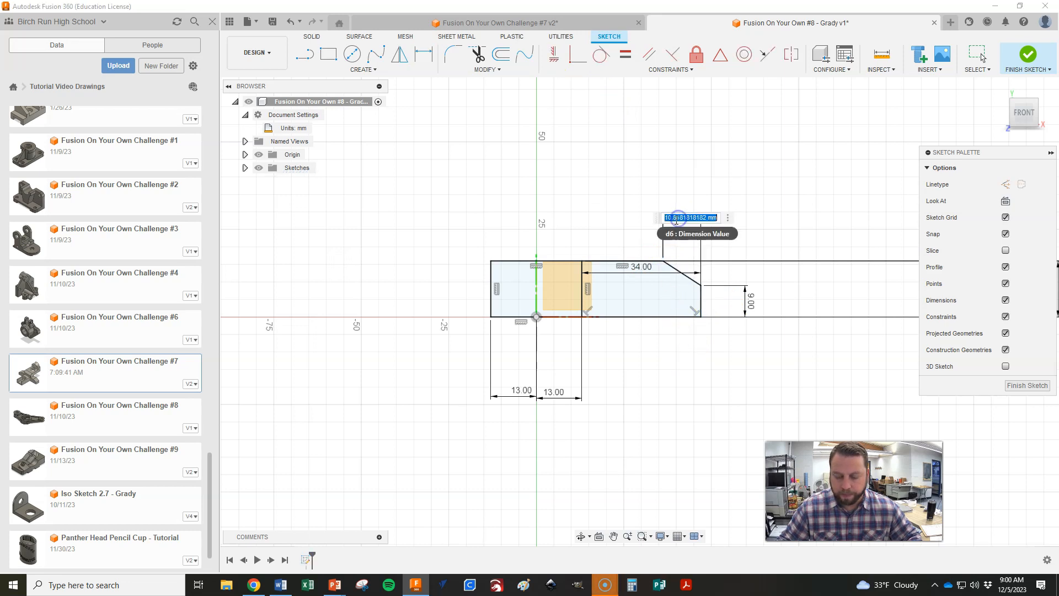
text(15)
key(Return)
Step: Draw a vertical construction line from the origin to the midpoint of the rectangle's top edge
key(alt+Tab)
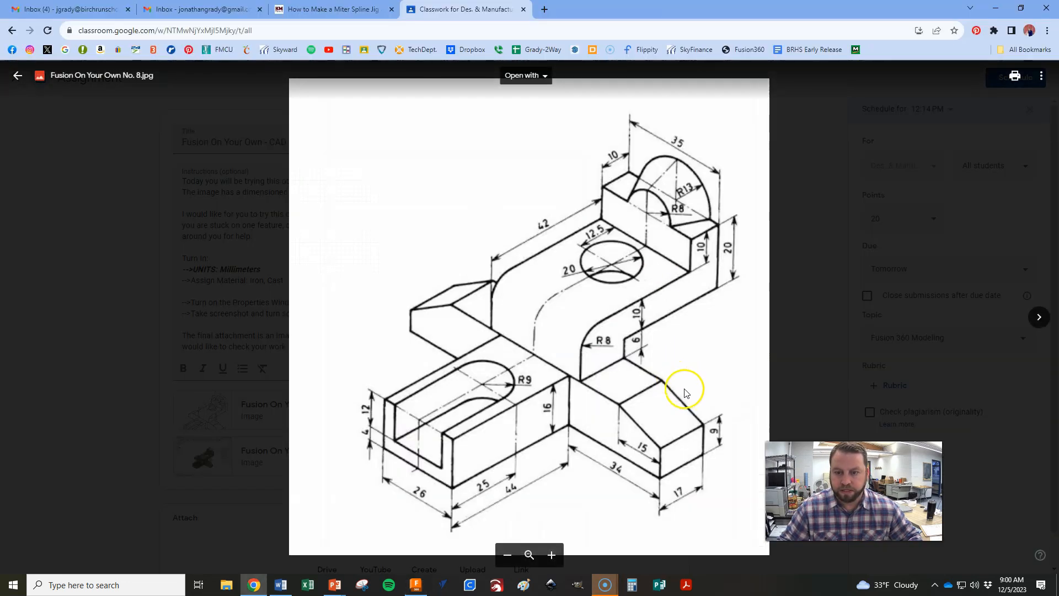
key(alt+Tab)
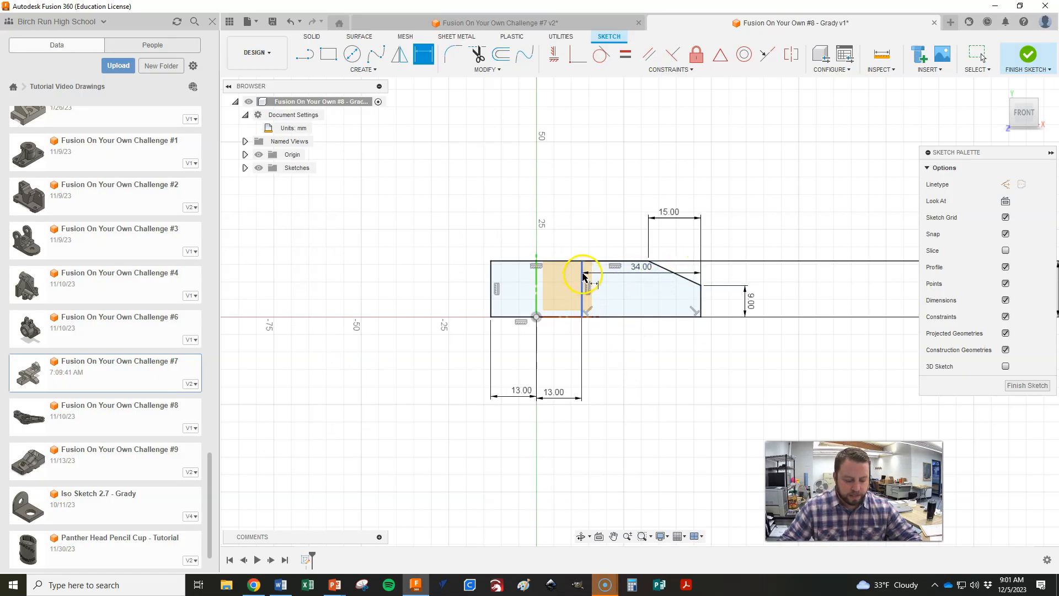
key(l)
click(1005, 184)
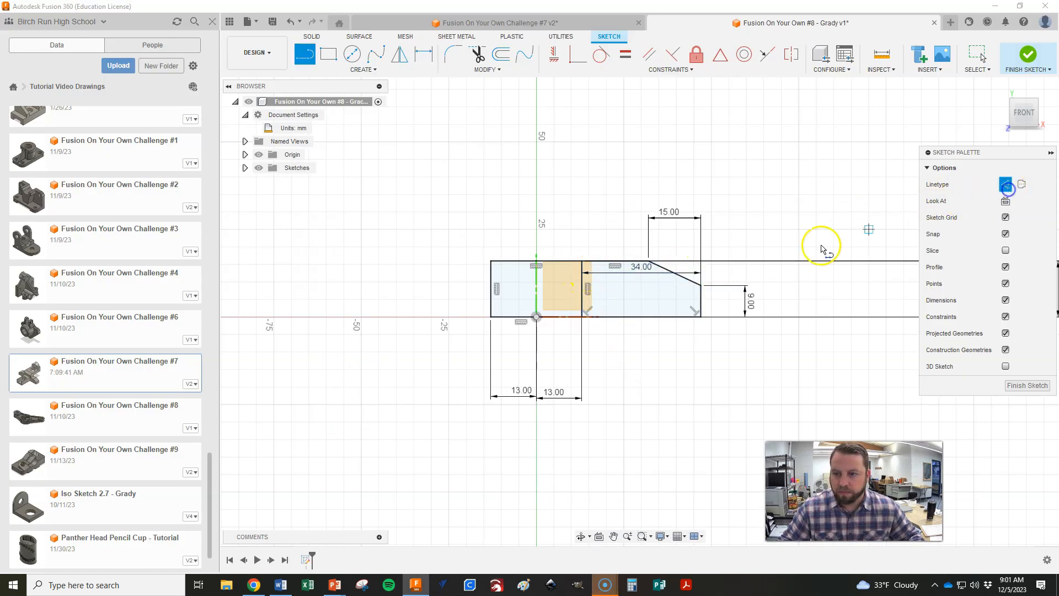
click(536, 317)
click(536, 261)
Step: Mirror the wing's top, sloped, outer vertical and bottom lines about the vertical construction line
scroll(543, 300, up, 3)
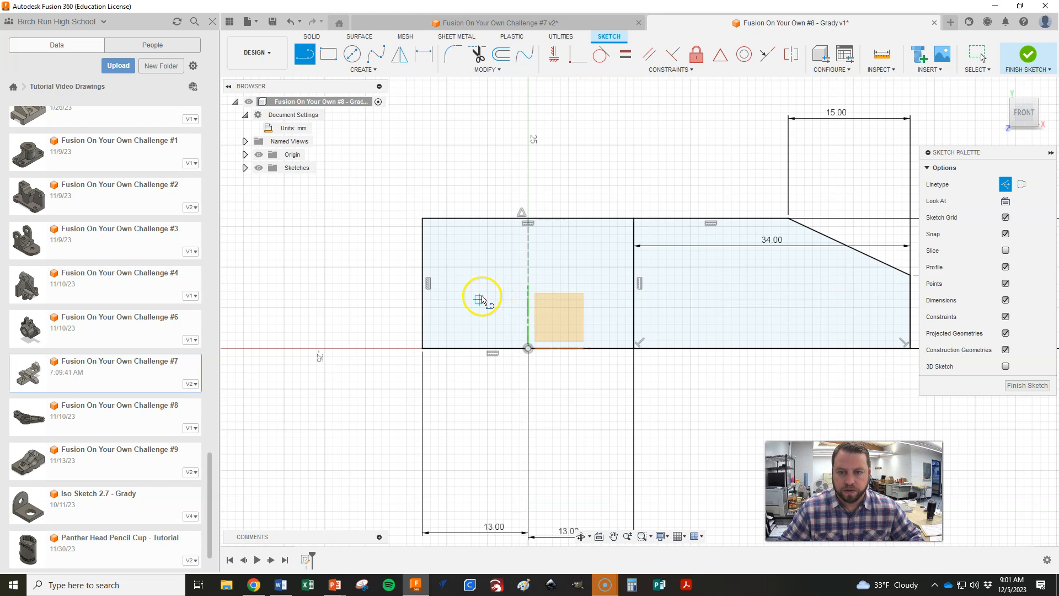
scroll(481, 300, down, 3)
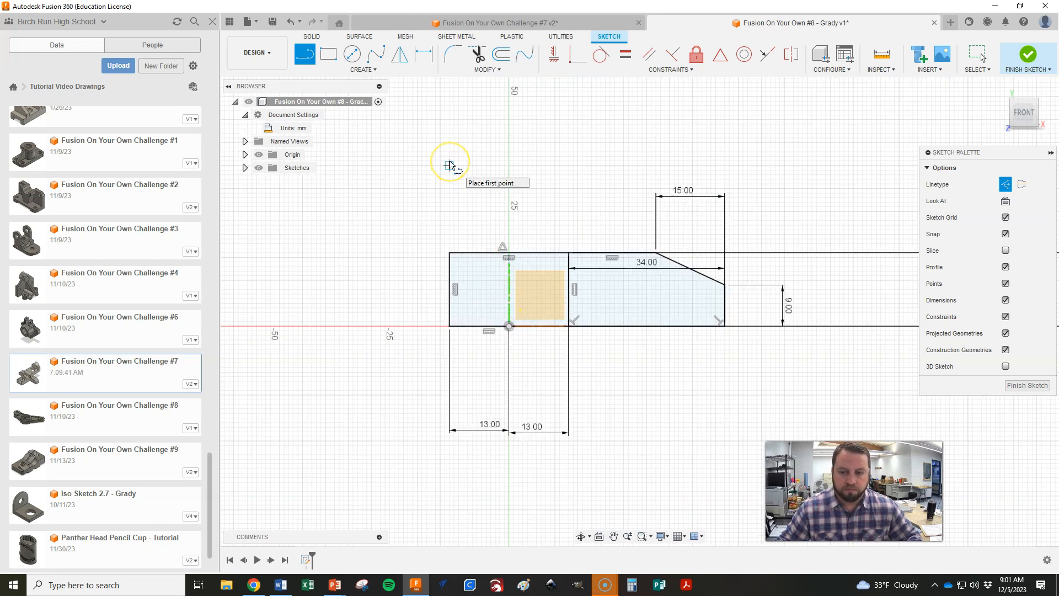
click(451, 200)
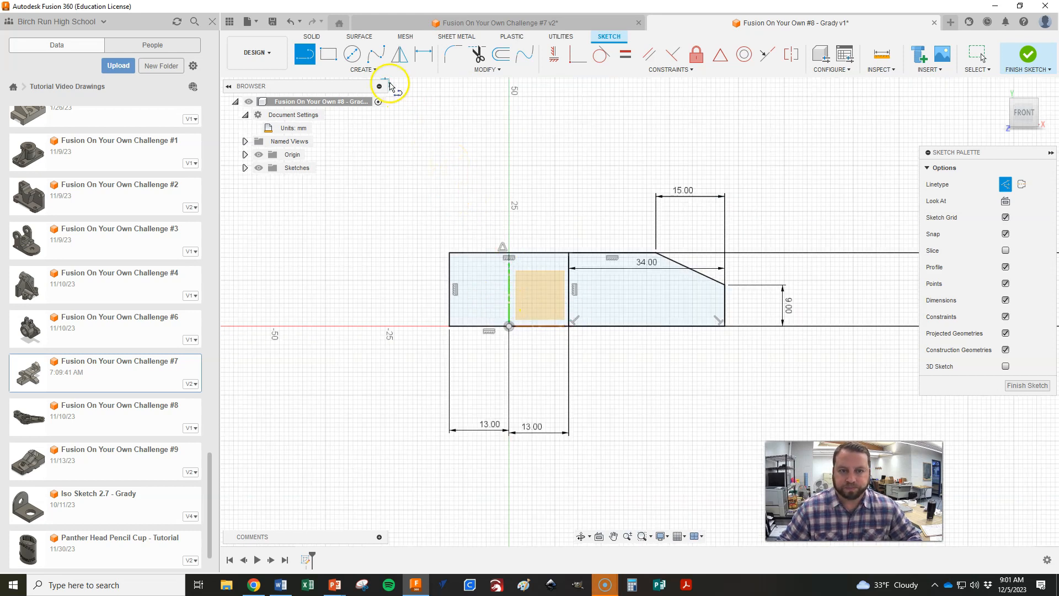
click(363, 69)
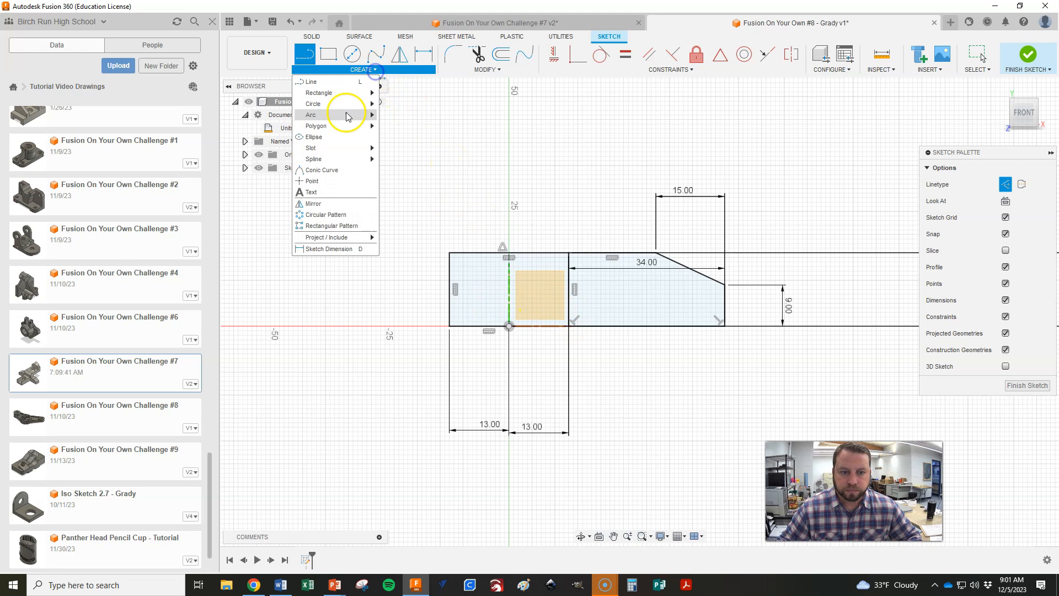
click(312, 203)
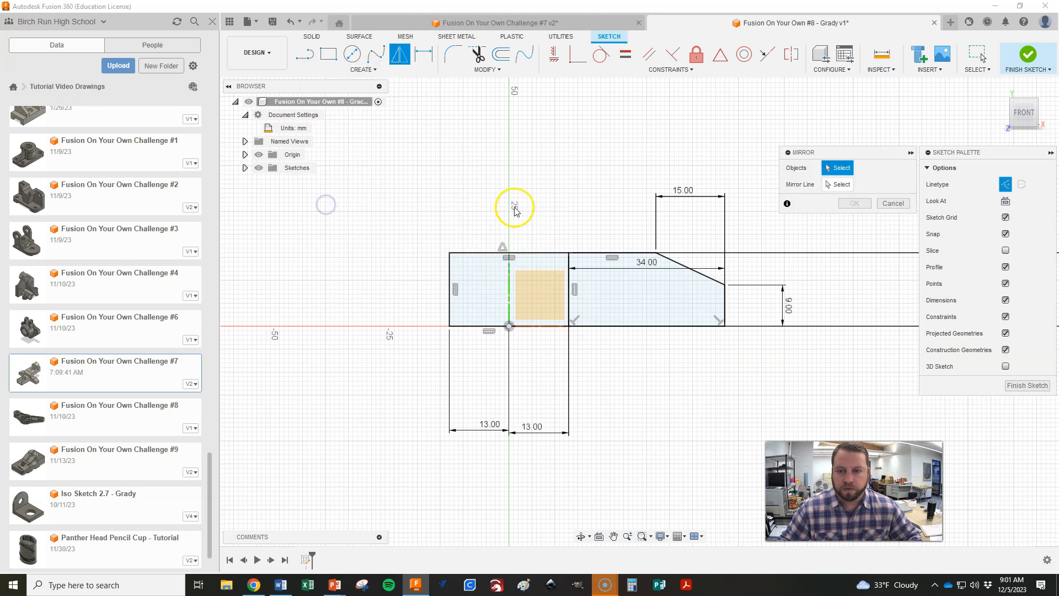
click(609, 256)
click(689, 271)
click(725, 298)
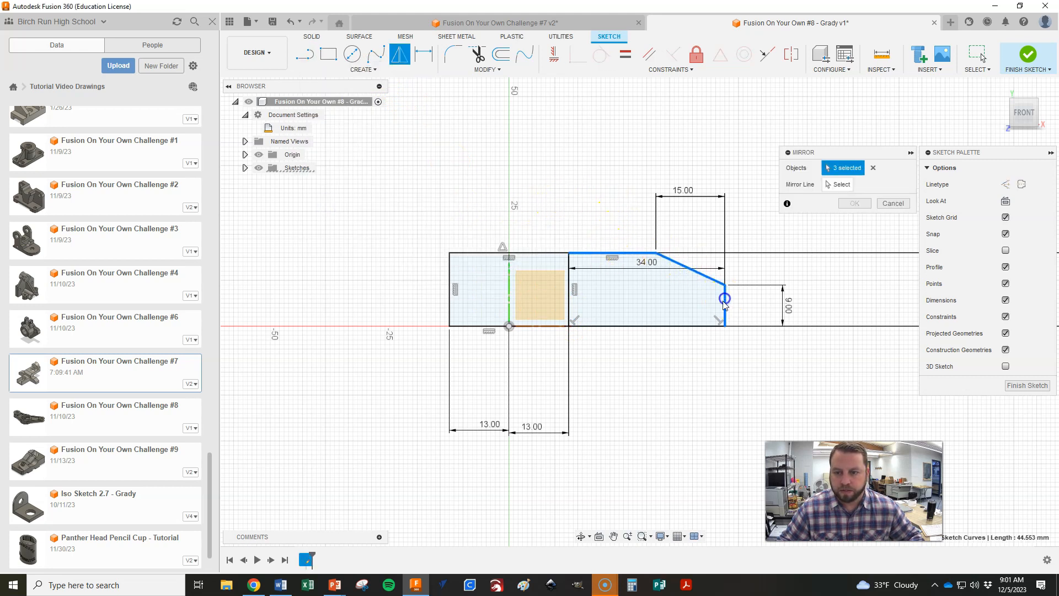
click(832, 184)
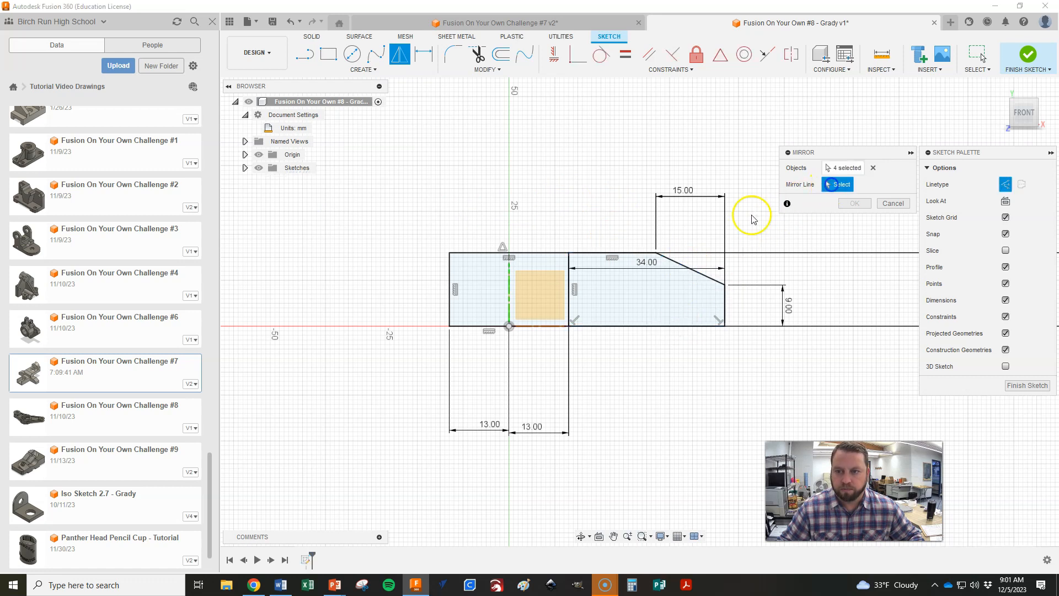
click(510, 275)
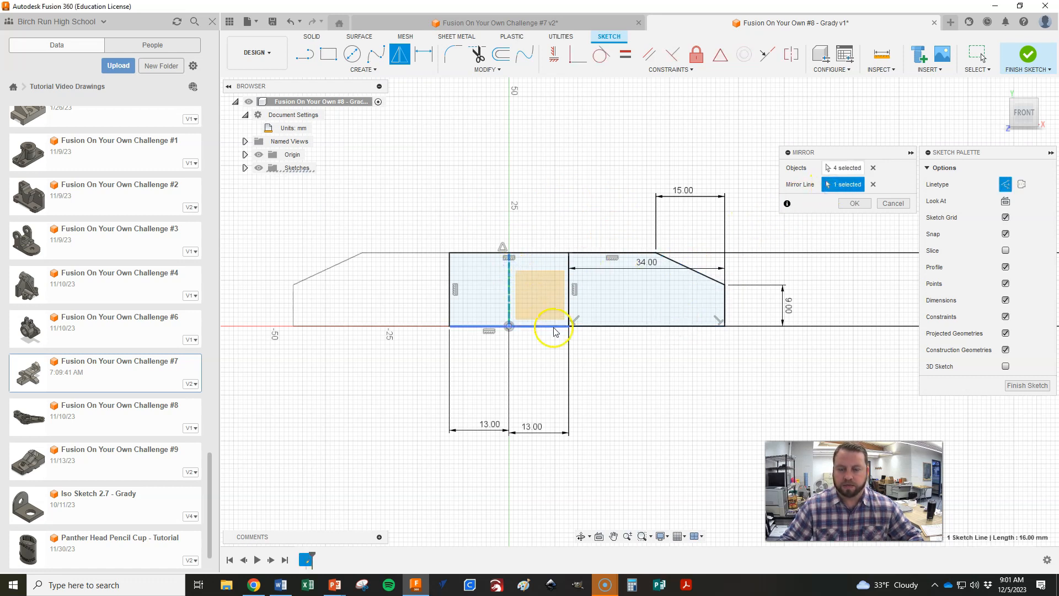
click(854, 204)
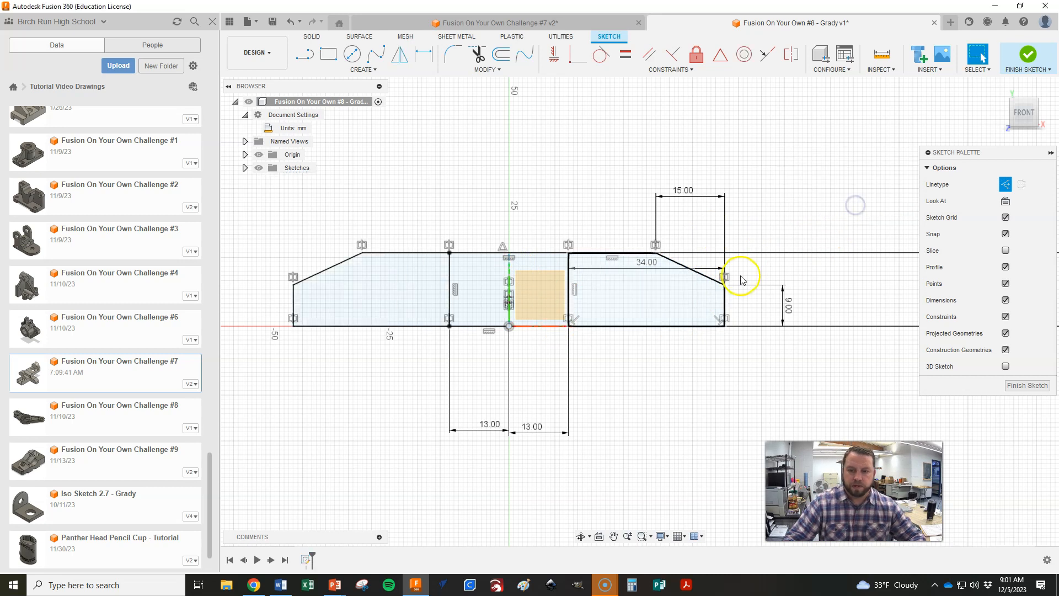
Step: Sketch a solid-line open rectangle about 39 mm wide and 17 mm tall on the wing profile's top edge, spanning the center block
key(alt+Tab)
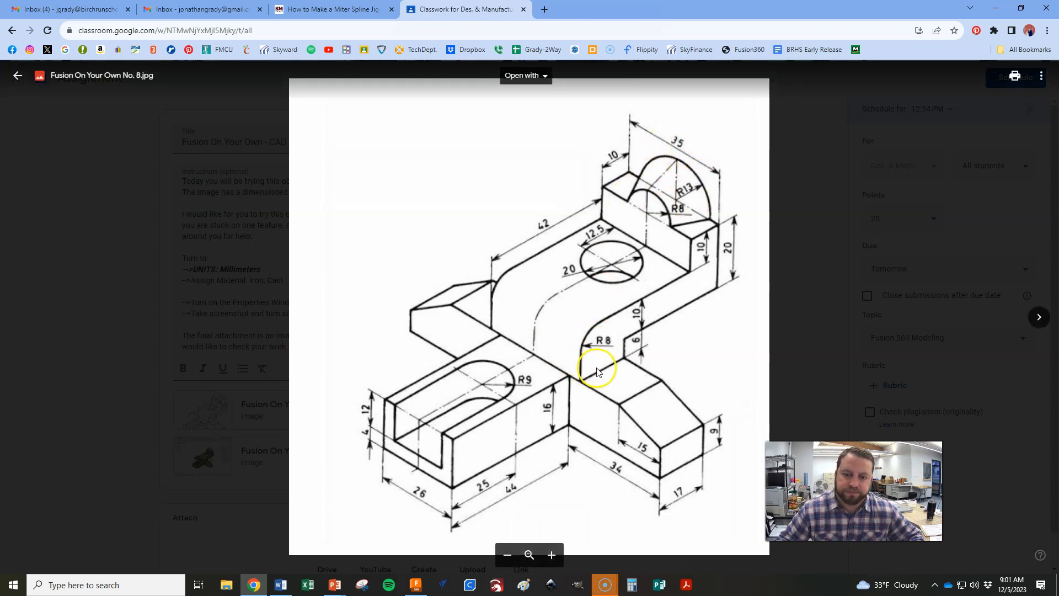
key(alt+Tab)
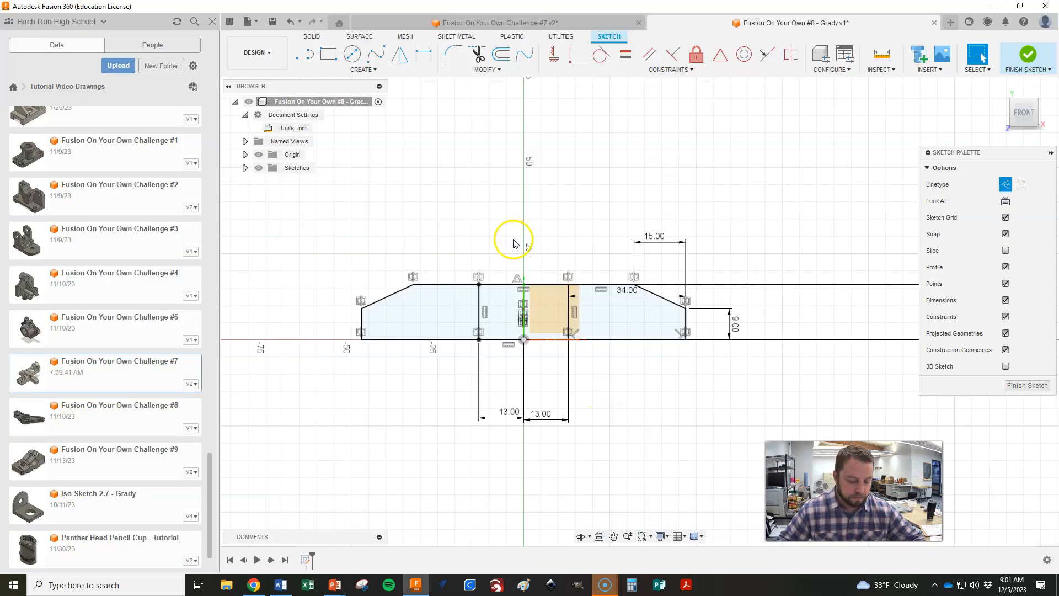
key(l)
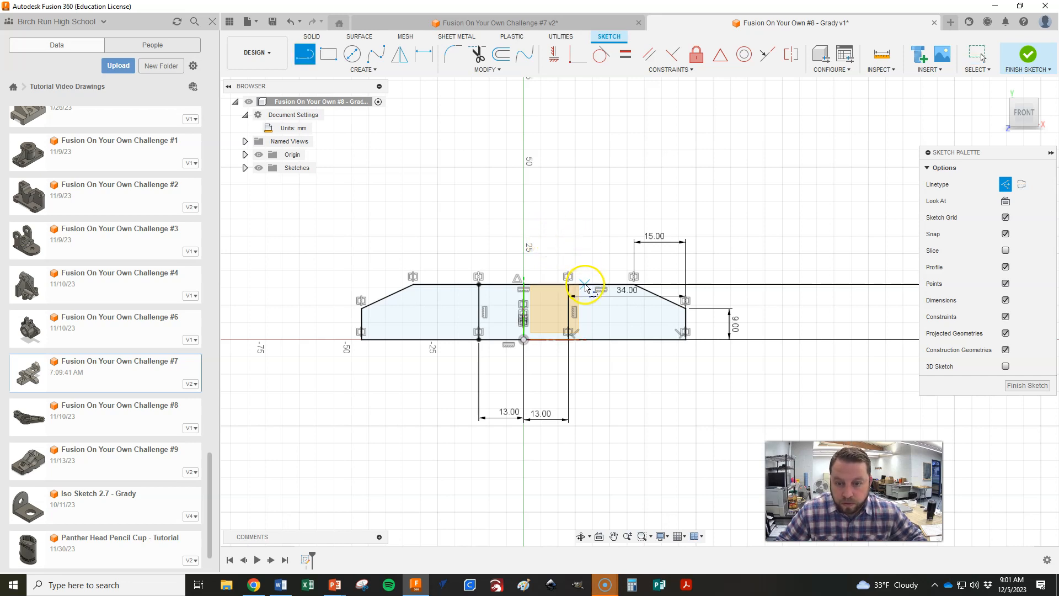
click(585, 286)
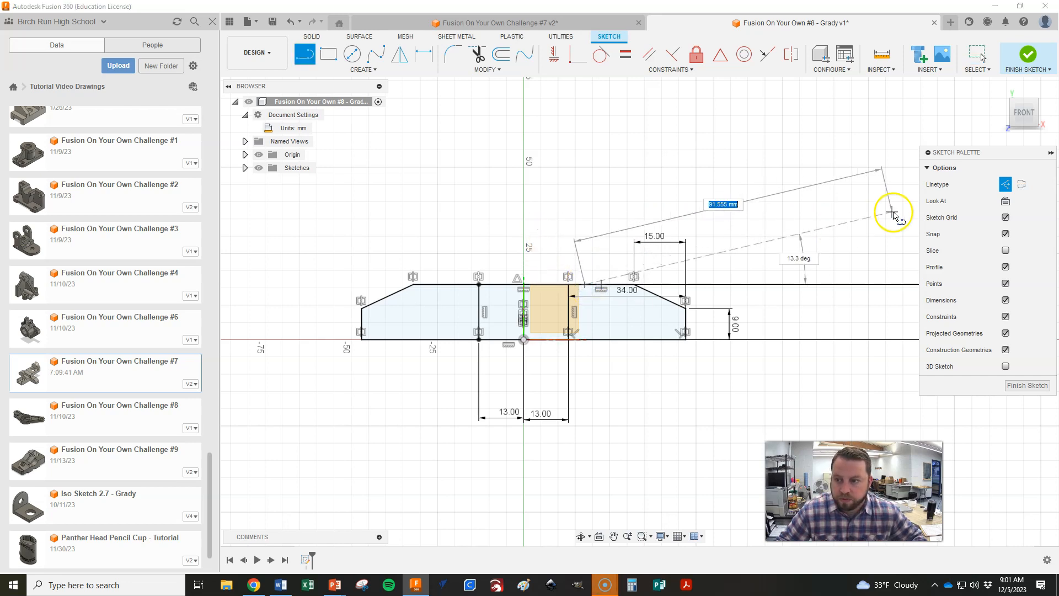
click(1001, 187)
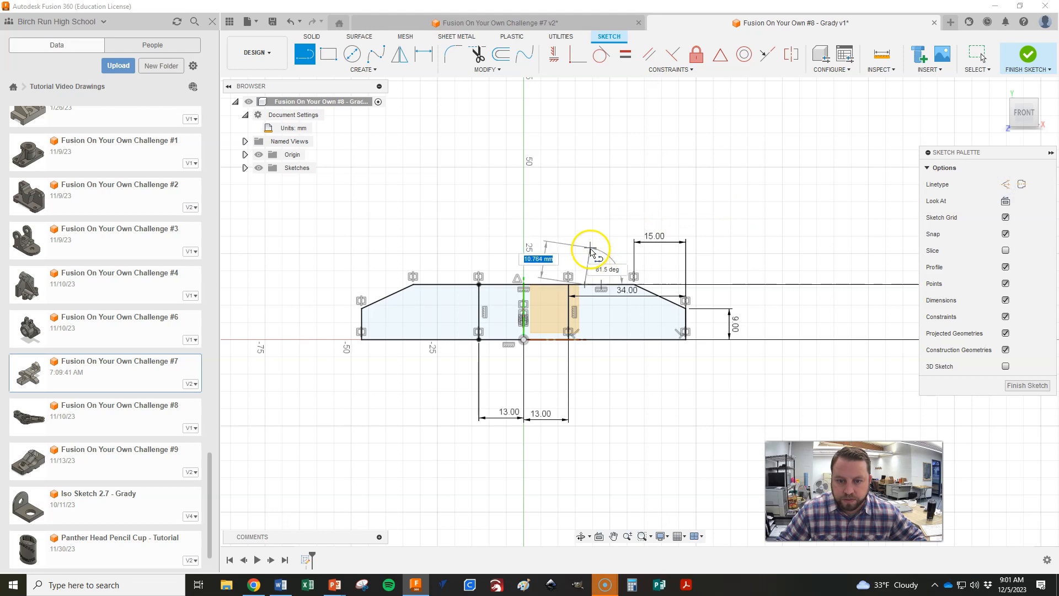
click(585, 226)
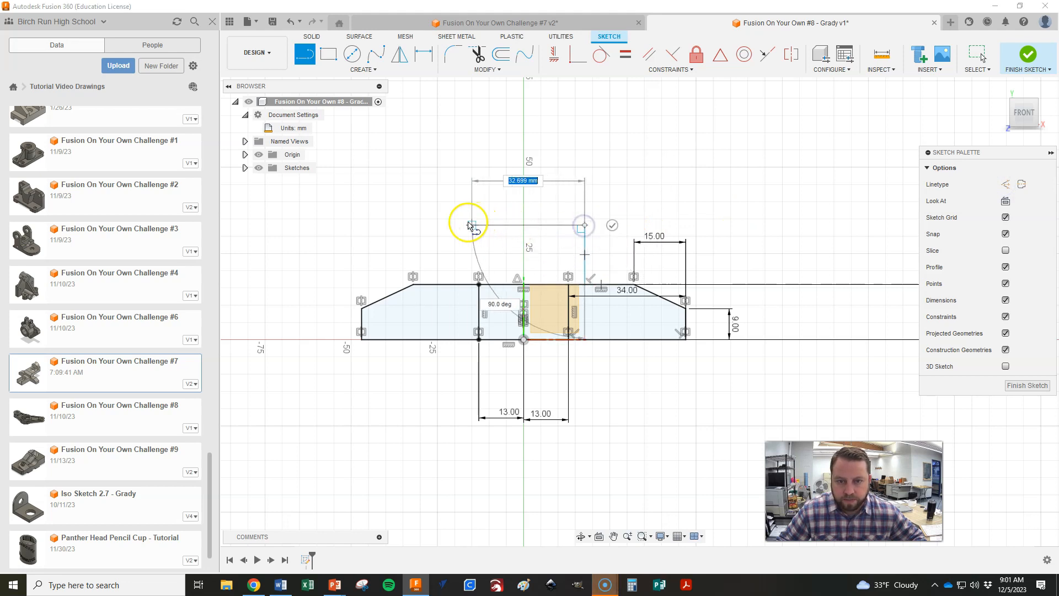
click(450, 225)
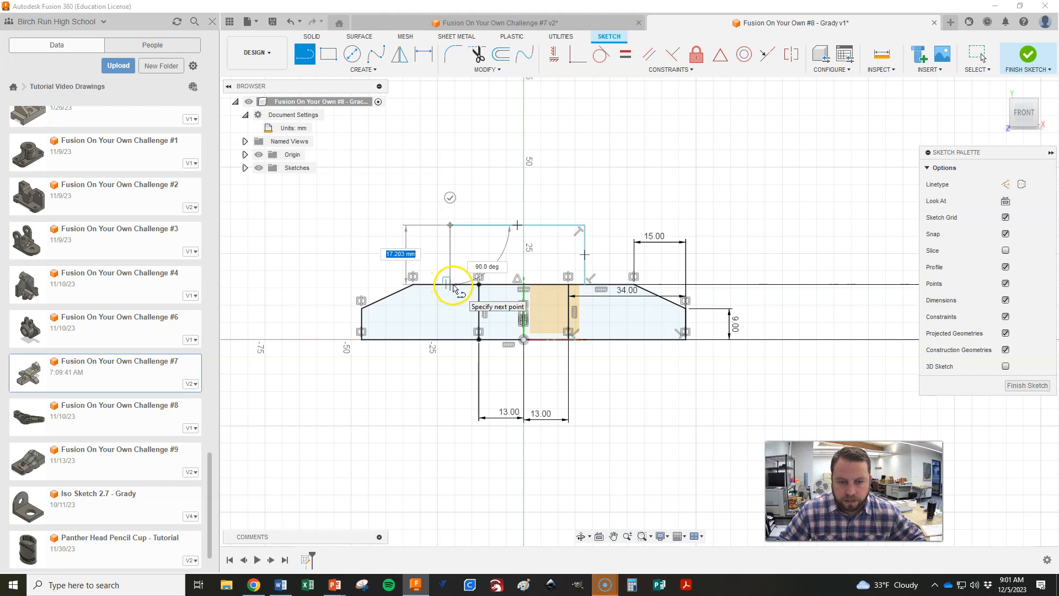
click(452, 285)
scroll(601, 287, up, 1)
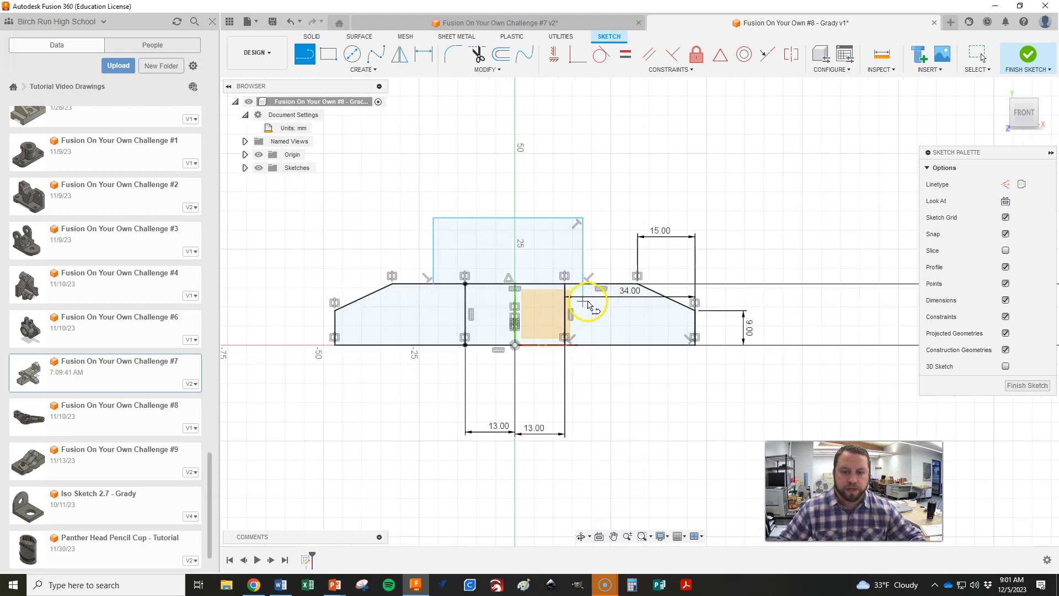
key(d)
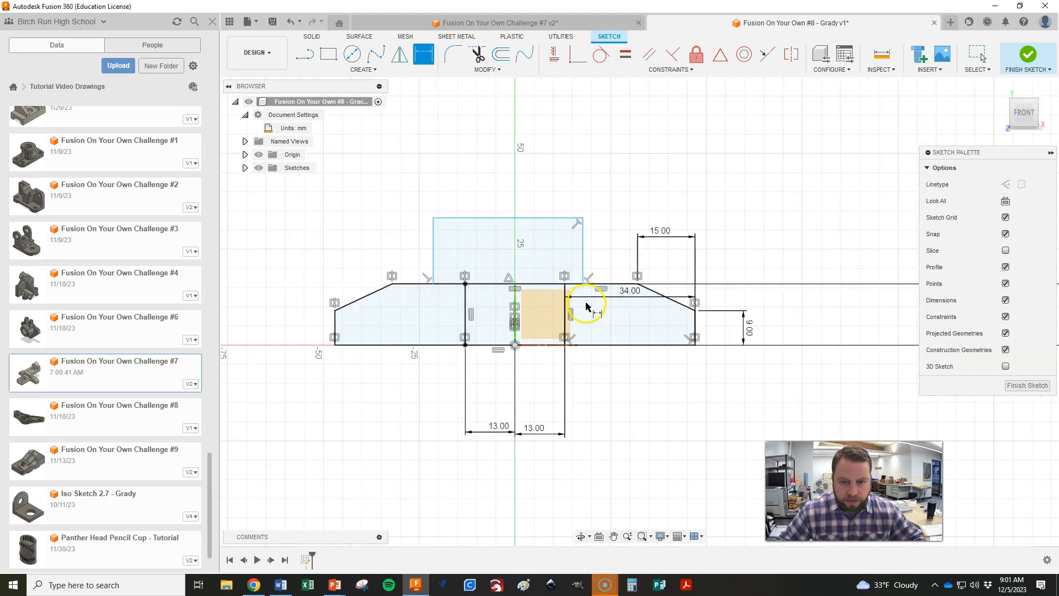
click(583, 253)
click(514, 307)
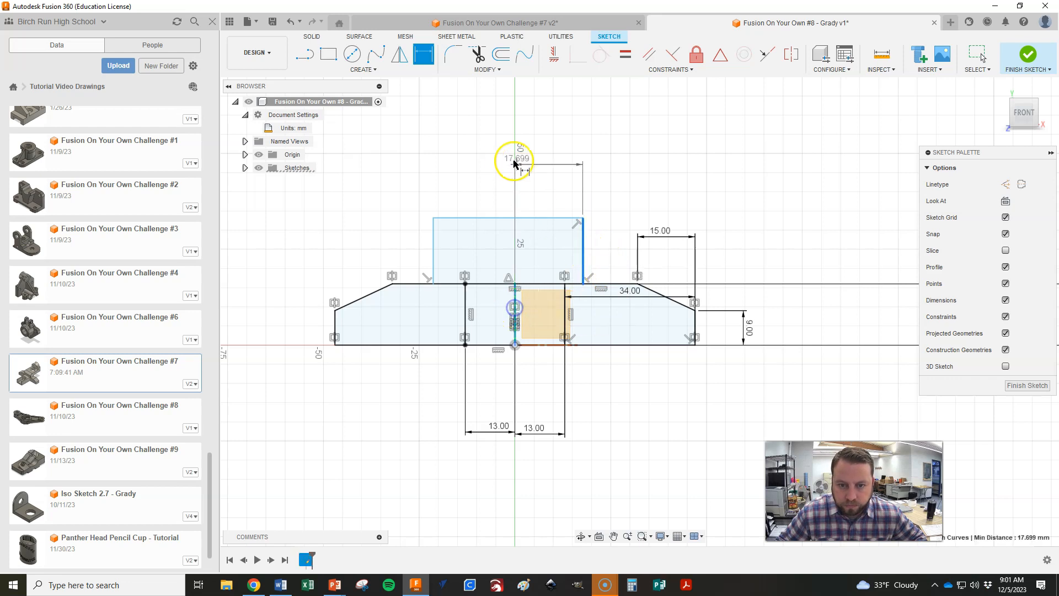
right_click(546, 161)
click(538, 234)
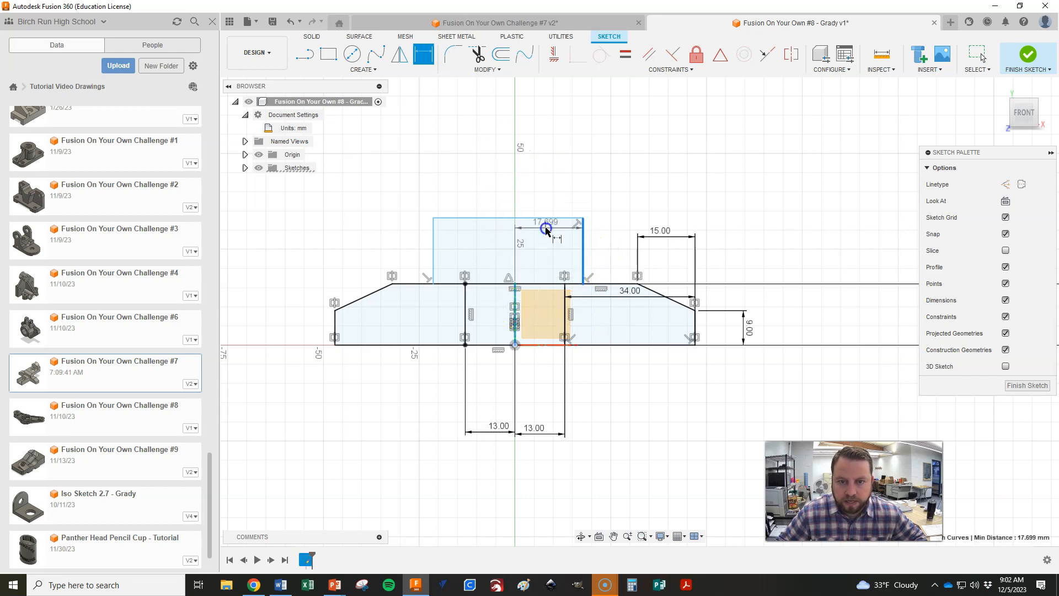
key(Escape)
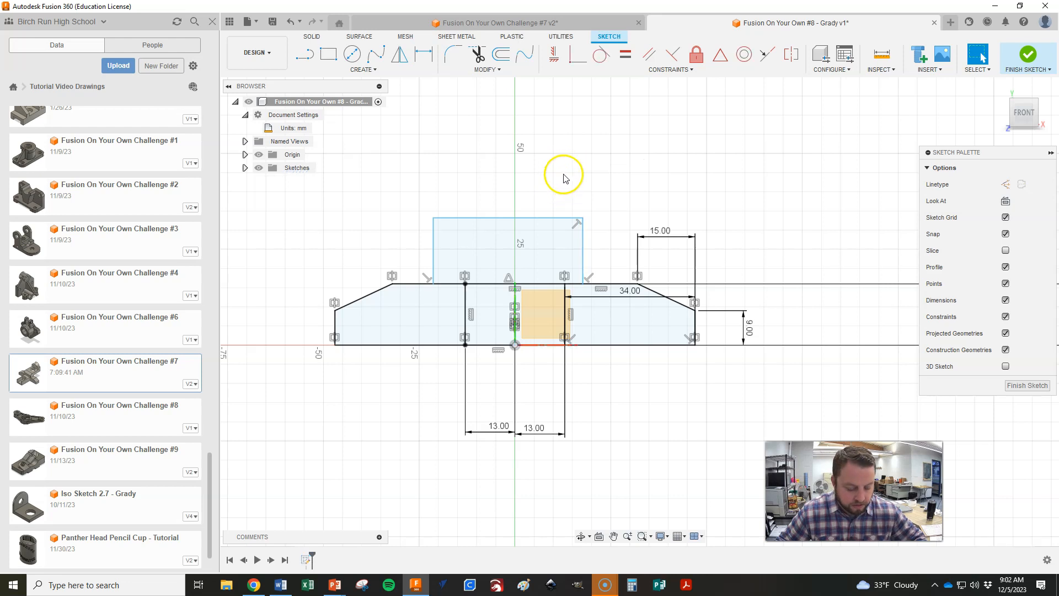
key(d)
click(516, 301)
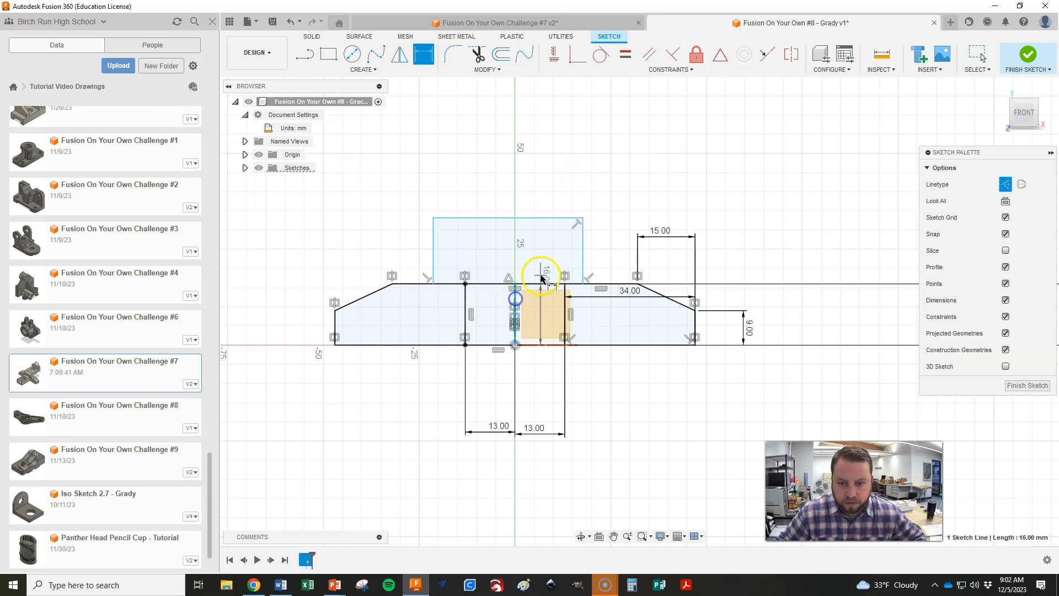
click(583, 284)
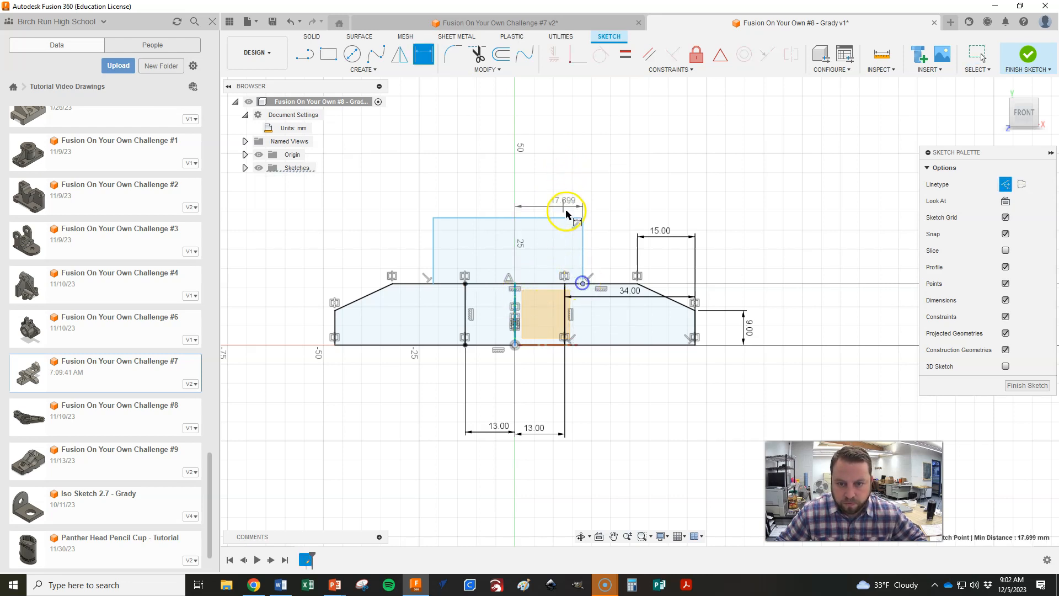
right_click(550, 179)
click(565, 246)
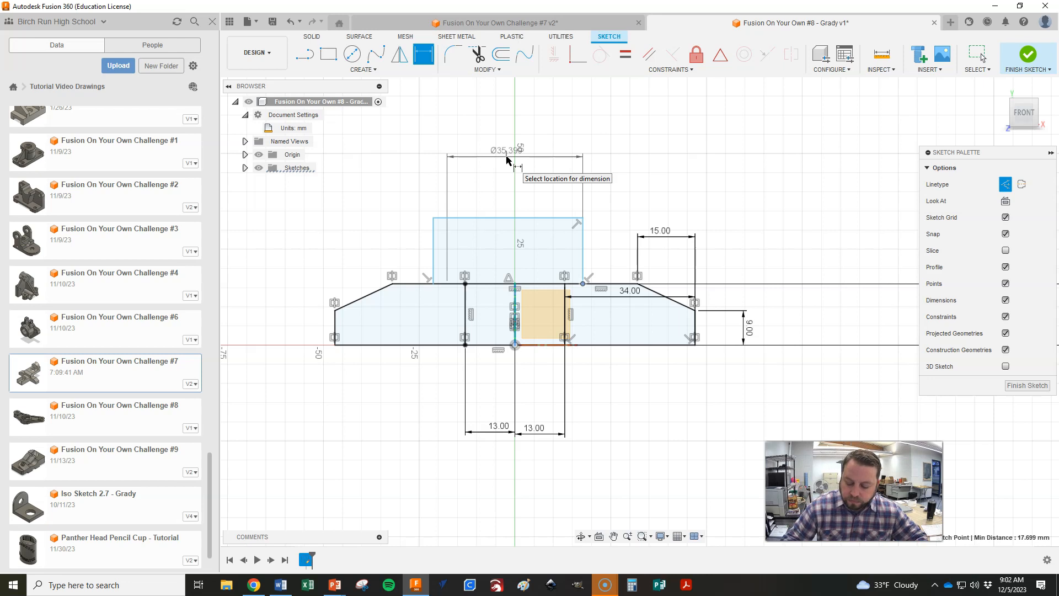
key(Escape)
click(498, 166)
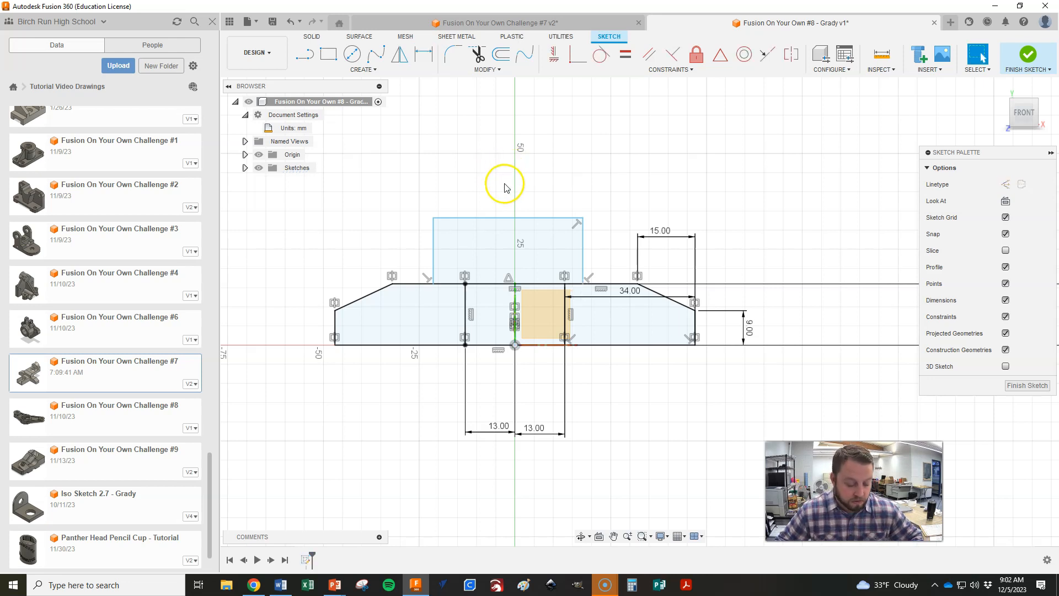
Step: Dimension the upper rectangle's top line as 35 mm wide, matching the reference drawing
key(d)
click(466, 218)
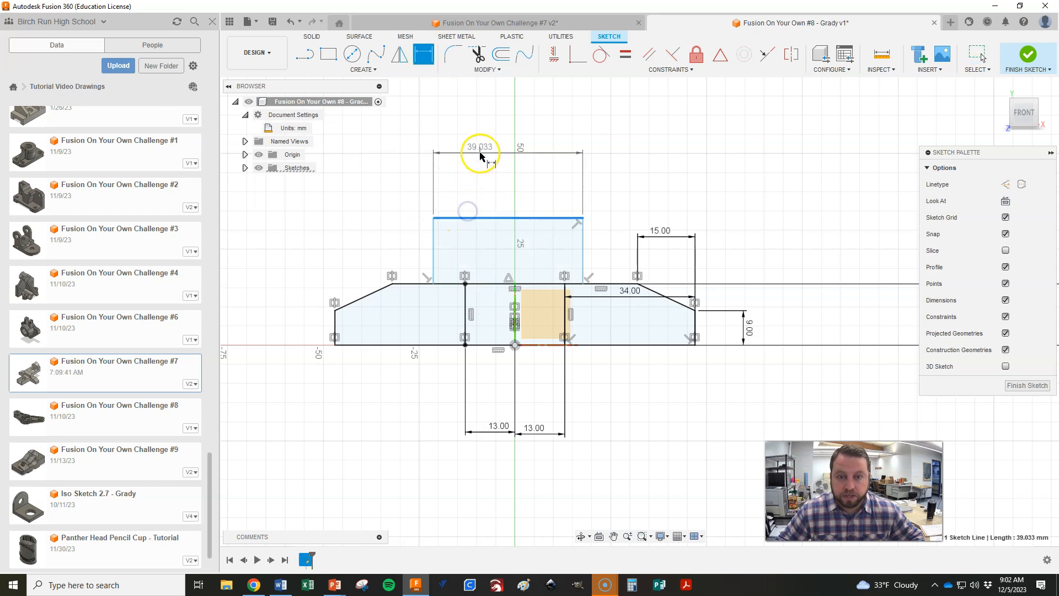
click(484, 154)
key(Return)
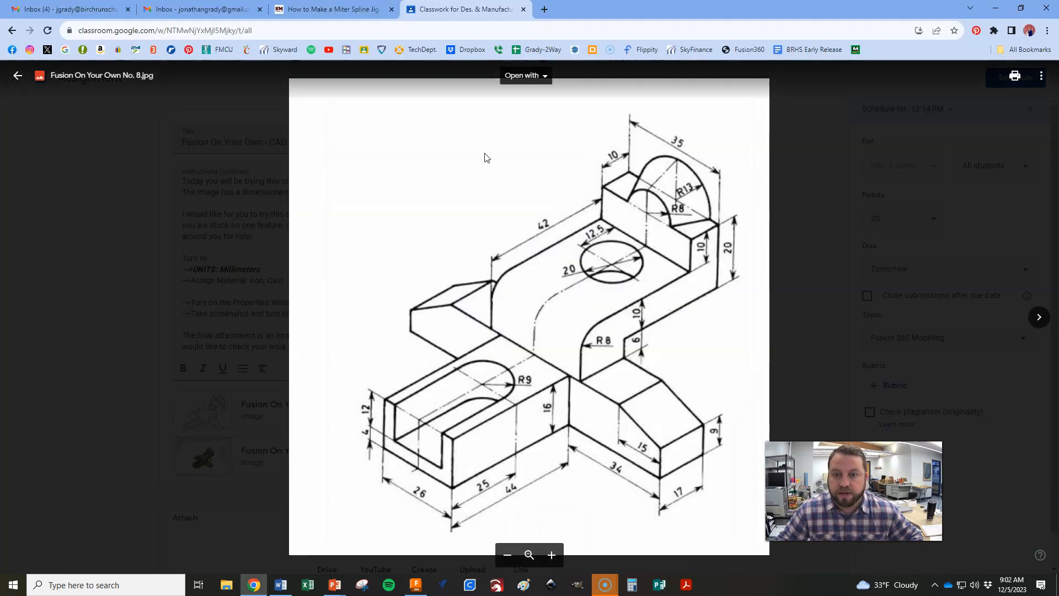
click(628, 160)
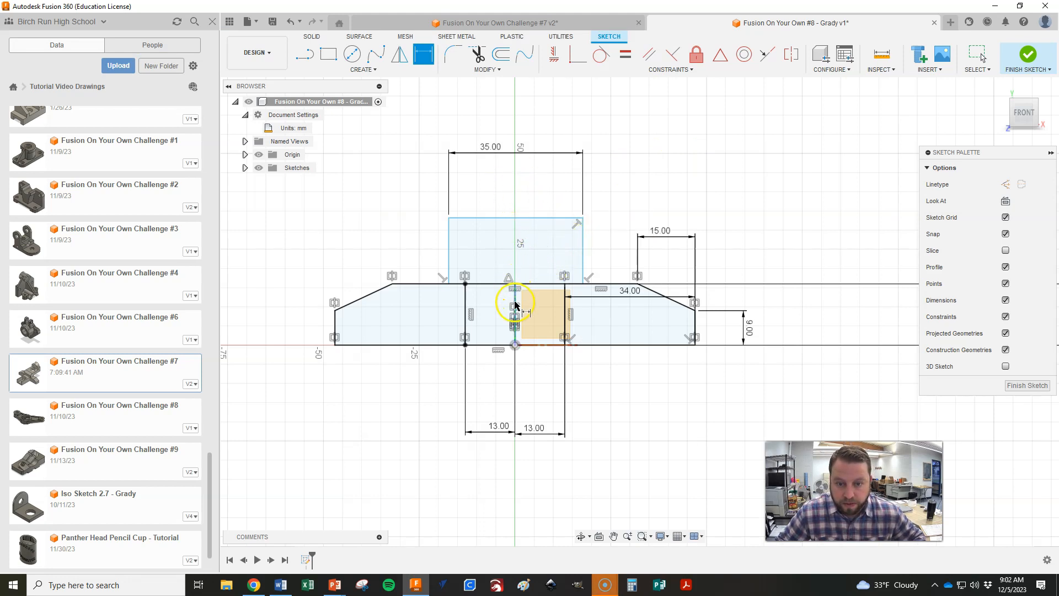
Step: Dimension the horizontal distance from the vertical centerline's upper endpoint to the upper rectangle's lower right corner as 17.5 mm
click(516, 284)
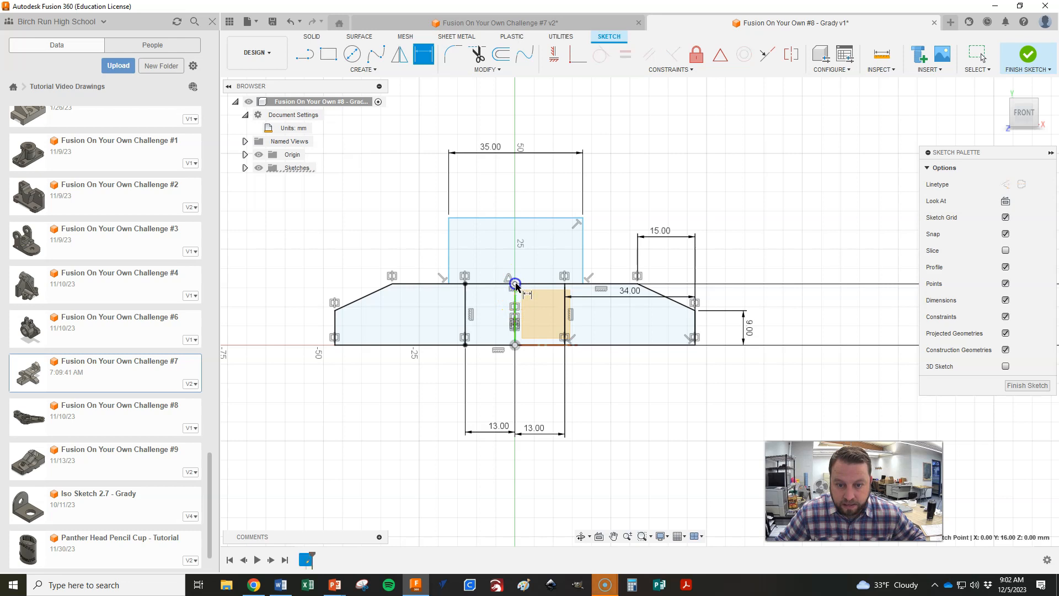
click(583, 284)
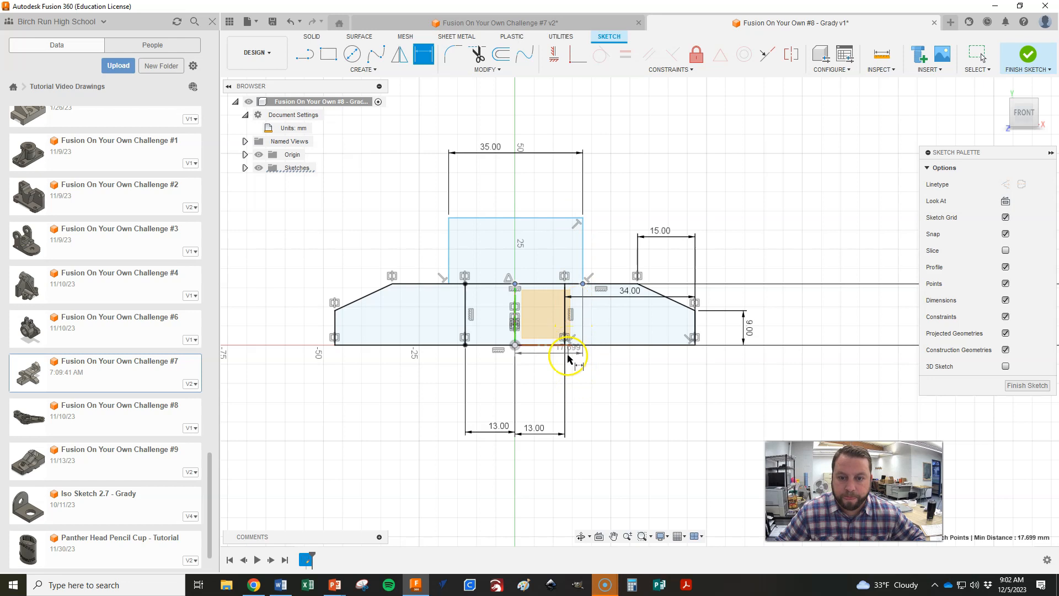
click(559, 175)
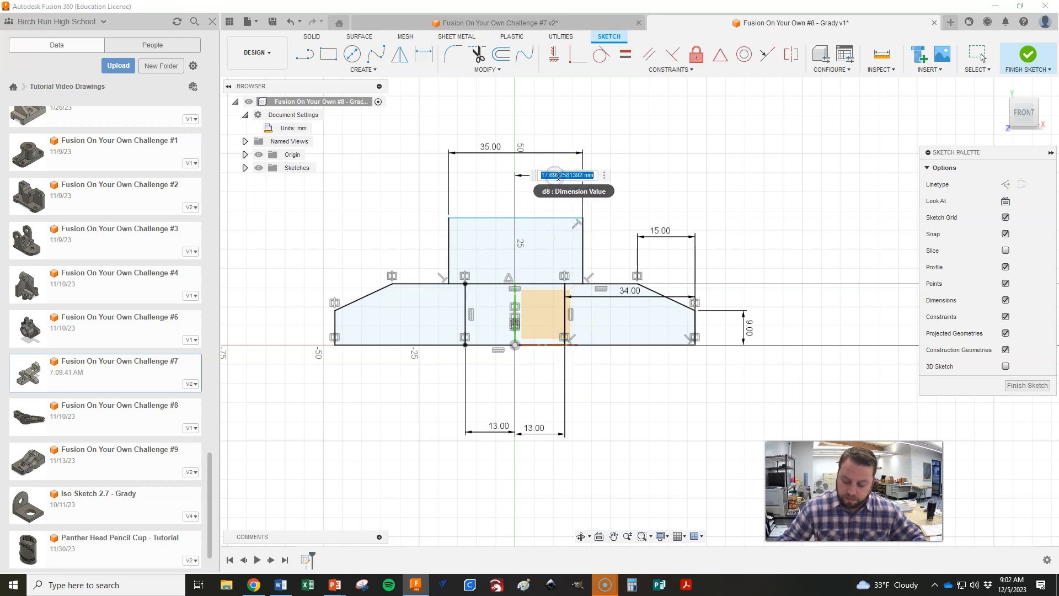
key(Return)
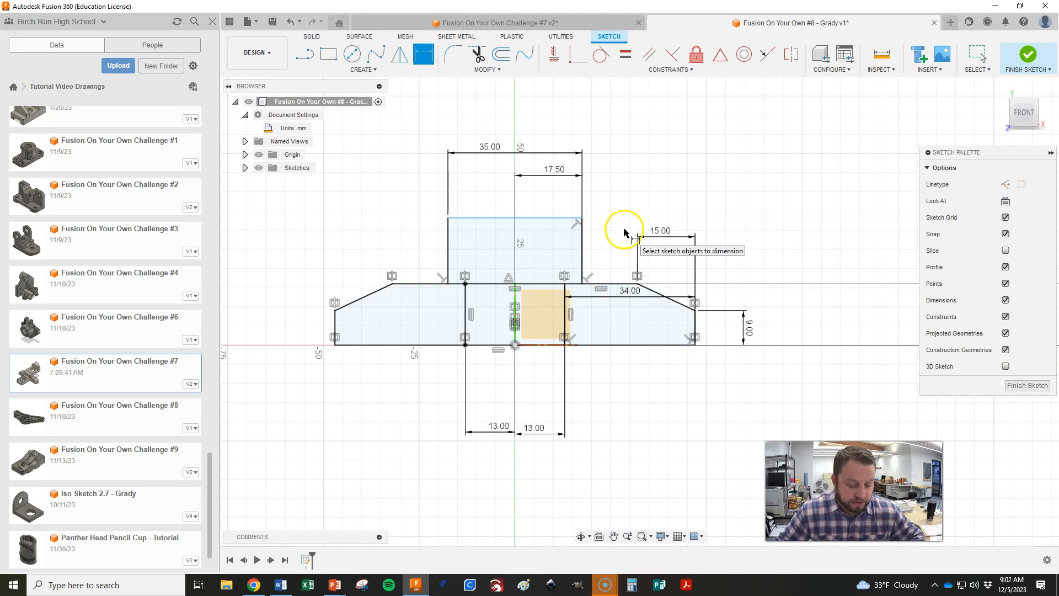
Step: Draw a horizontal line across the upper rectangle between its two vertical sides, following the stepped heights in the reference drawing
key(alt+Tab)
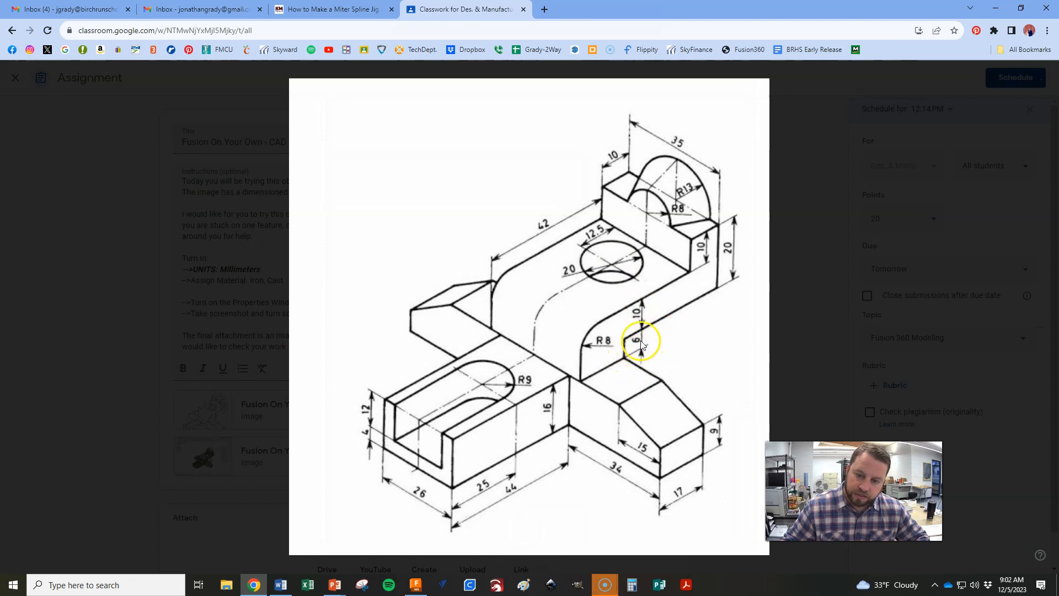
key(alt+Tab)
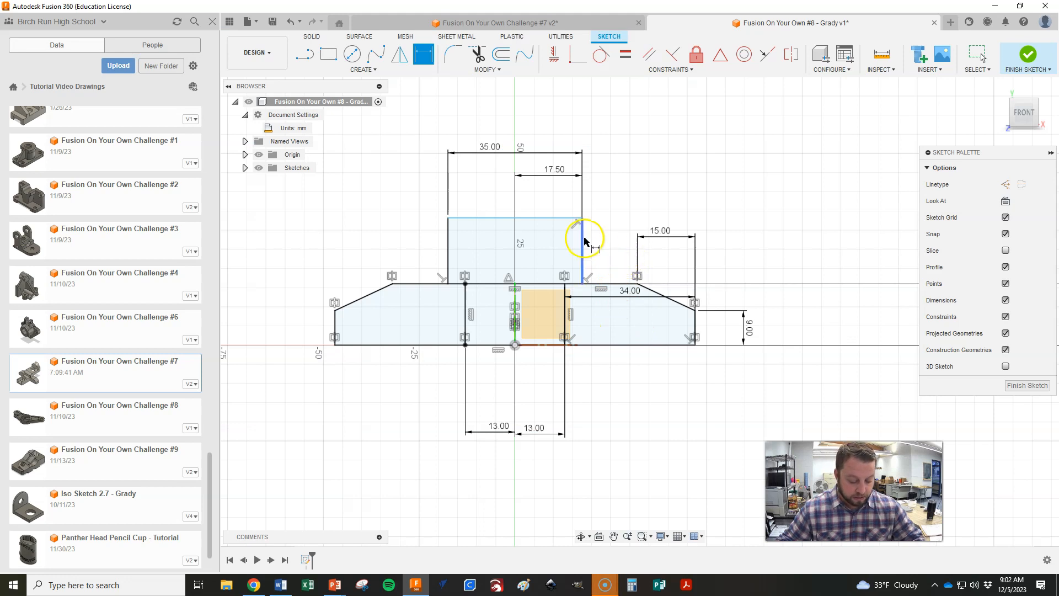
key(l)
click(581, 260)
click(448, 259)
Step: Dimension the height from the wing profile's top edge to the horizontal dividing line as 6 mm
key(d)
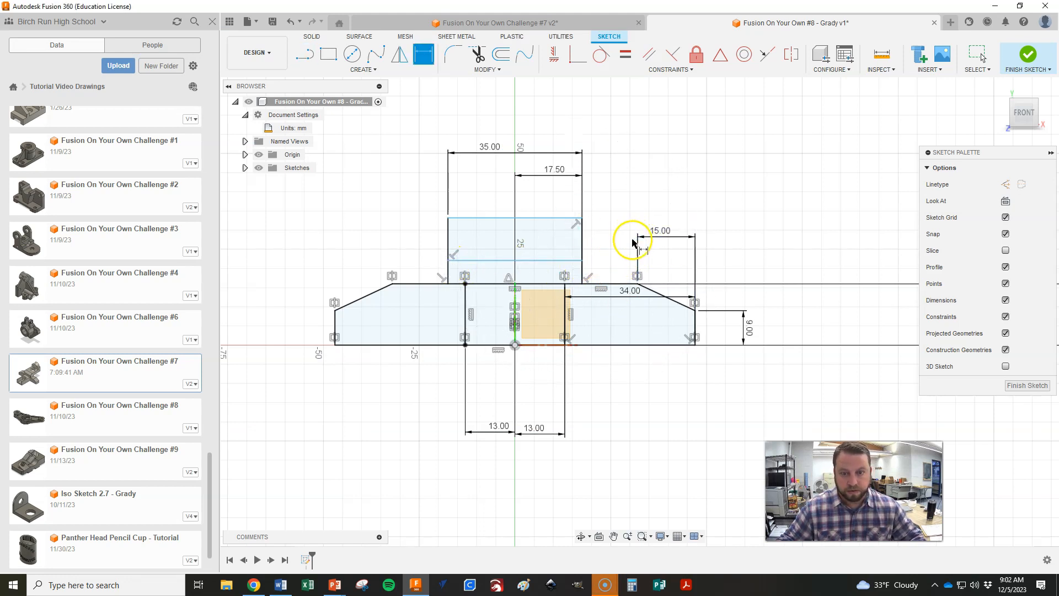
click(573, 259)
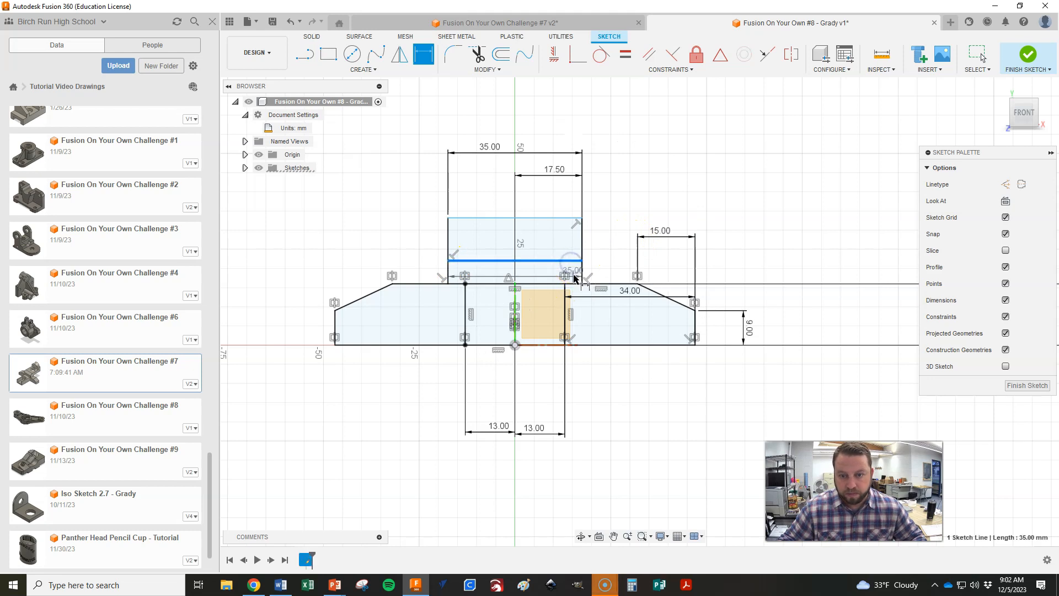
click(593, 283)
click(600, 272)
text(6.0848832966)
key(Return)
Step: Dimension the distance between the dividing line and the upper rectangle's top line as 10 mm, and finish the sketch
click(561, 219)
click(565, 260)
click(605, 243)
text(10)
key(Return)
key(alt+Tab)
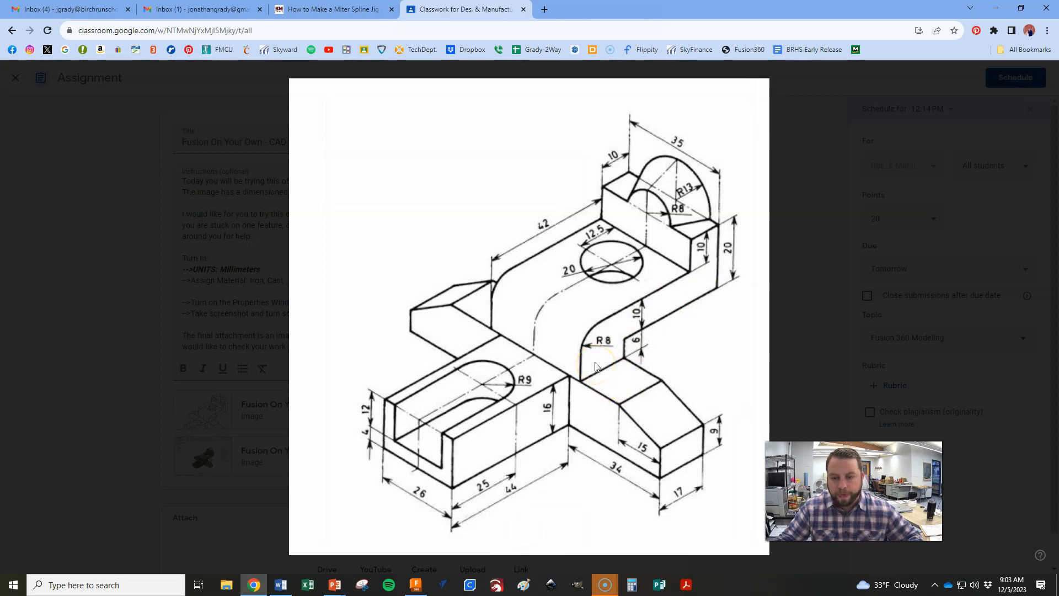
key(alt+Tab)
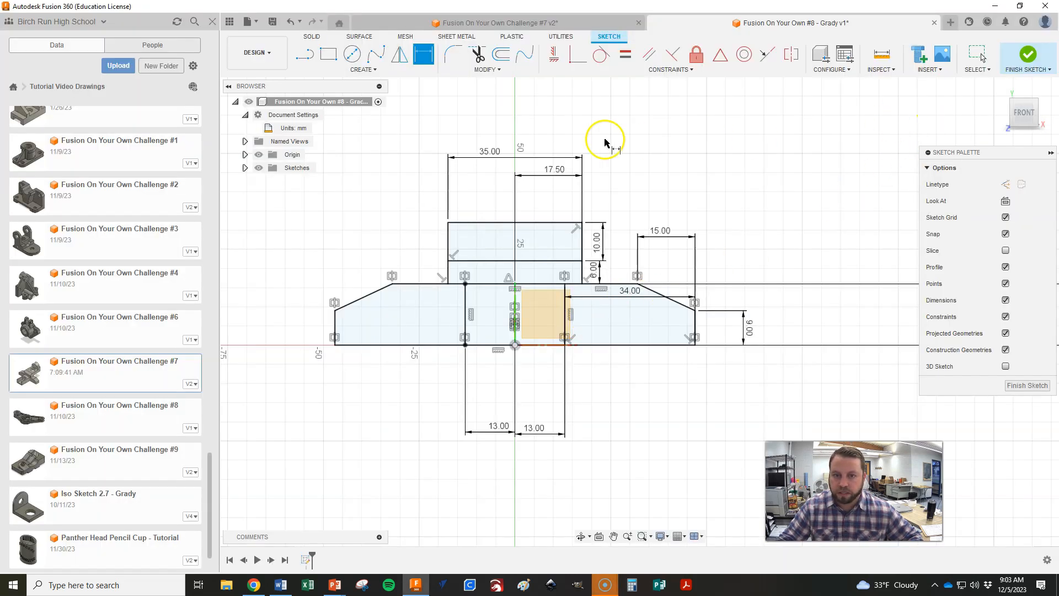
click(1028, 55)
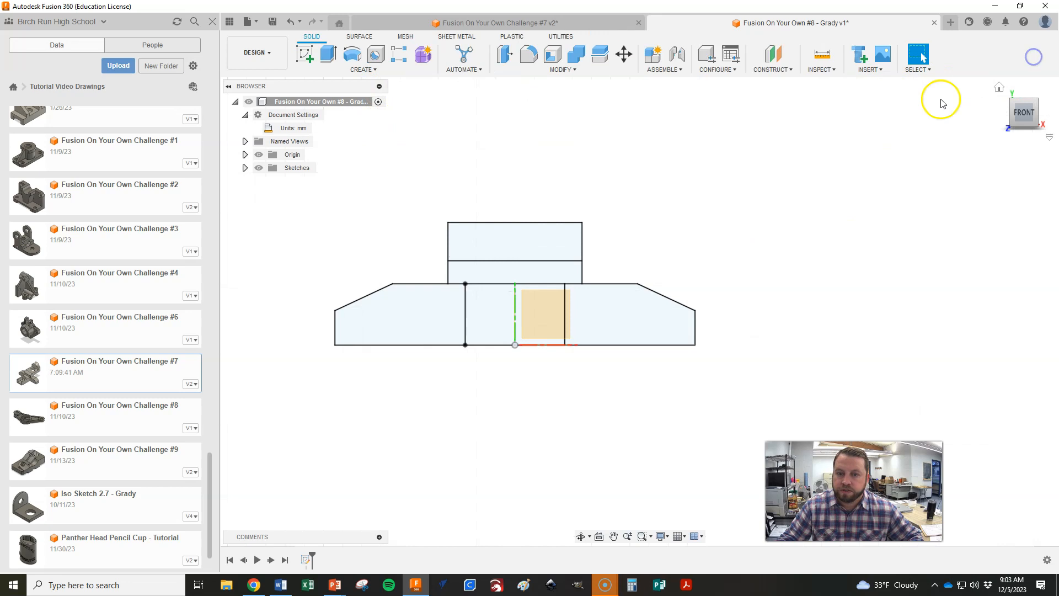
Step: Extrude the center block profile and both side wing profiles 17 mm forward as a new body
key(e)
click(999, 88)
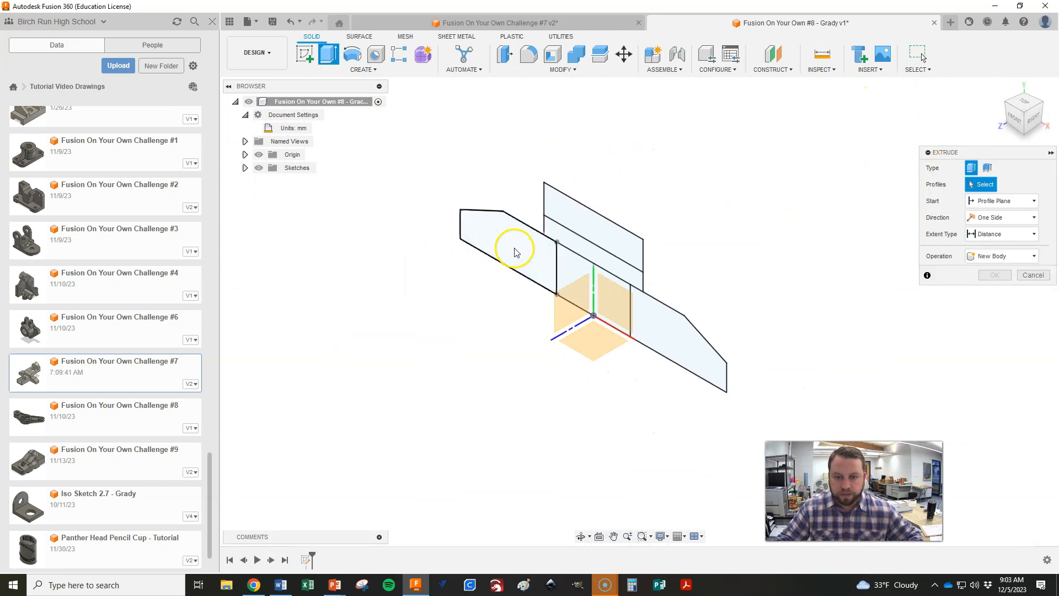
click(515, 251)
click(673, 350)
click(626, 302)
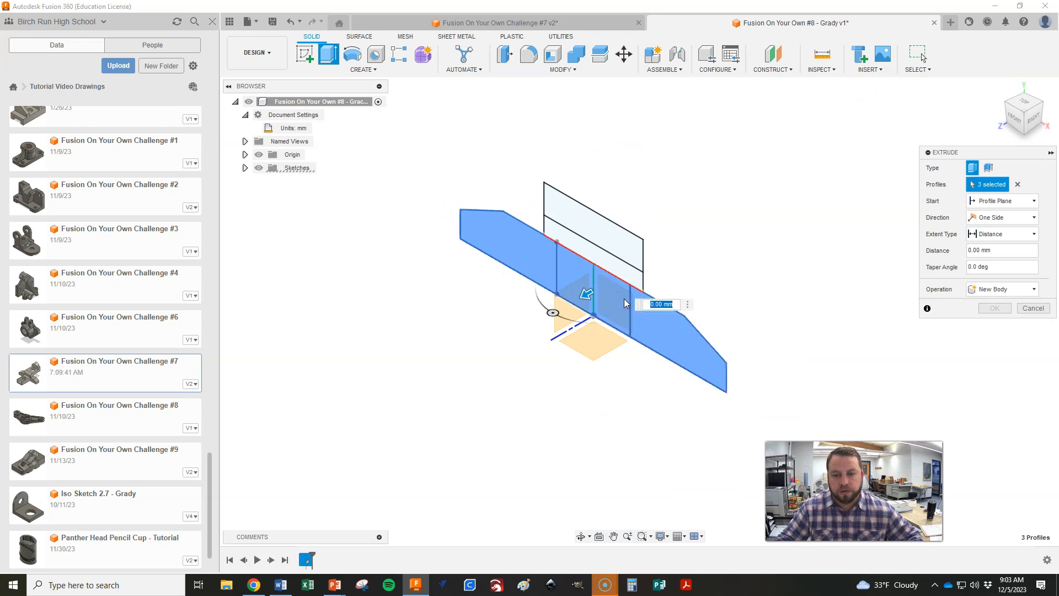
key(alt+Tab)
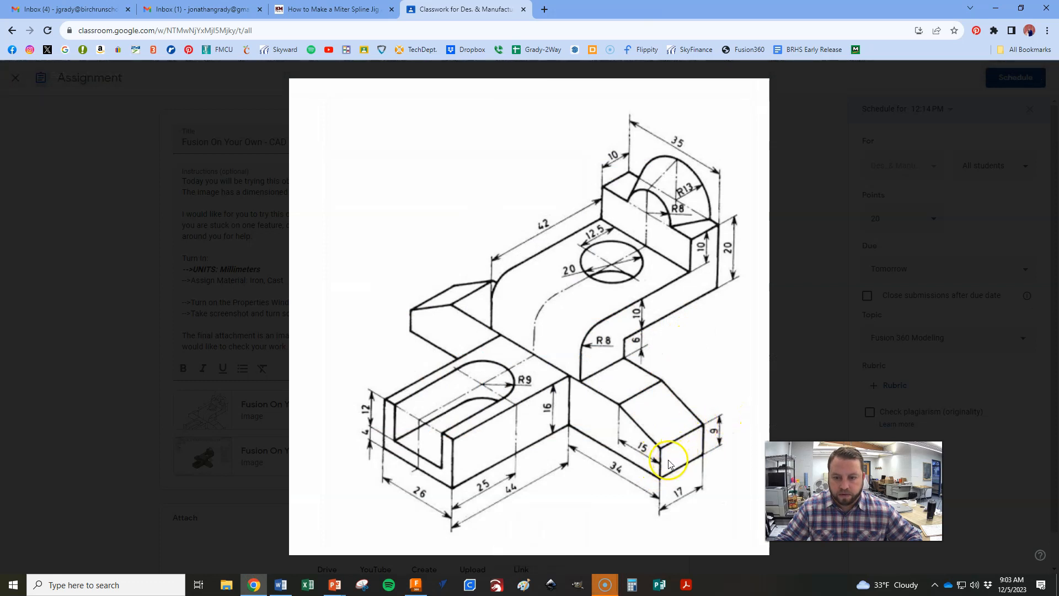
key(alt+Tab)
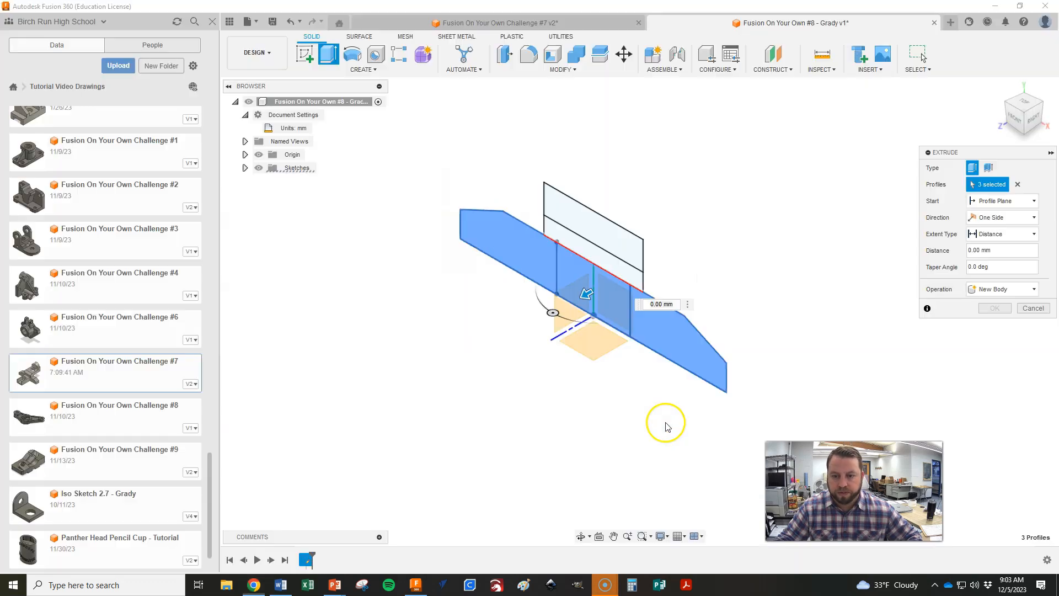
text(17)
key(Return)
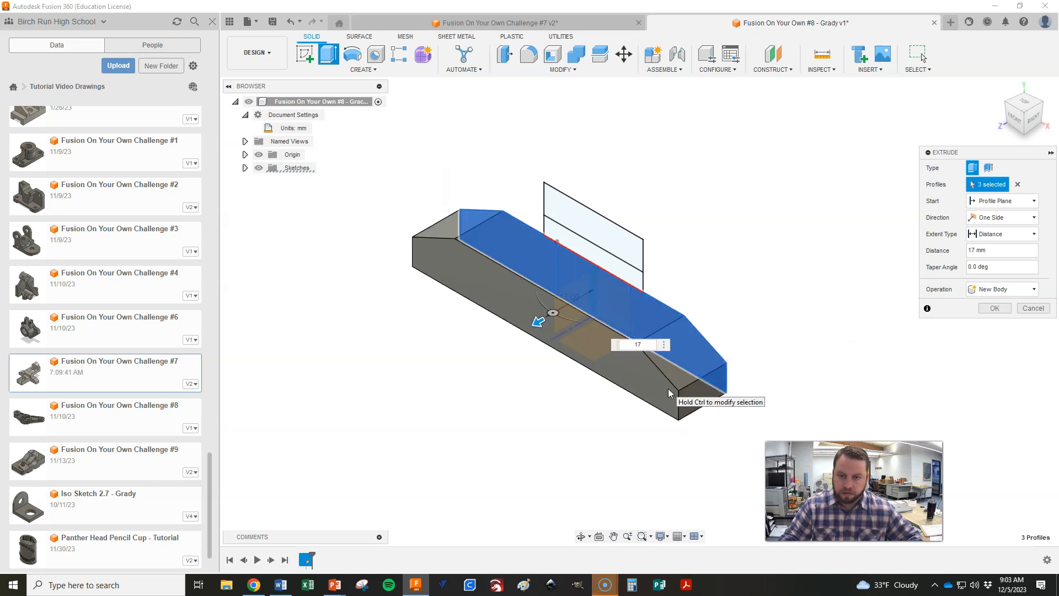
Step: Confirm the 17 mm extrusion and make Sketch1 visible again
click(996, 307)
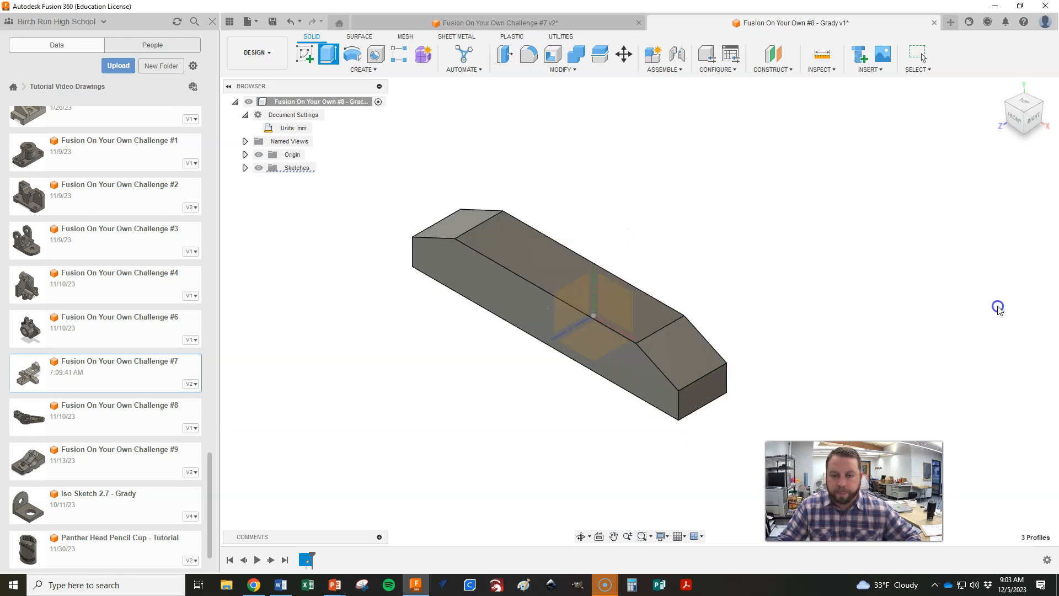
click(245, 182)
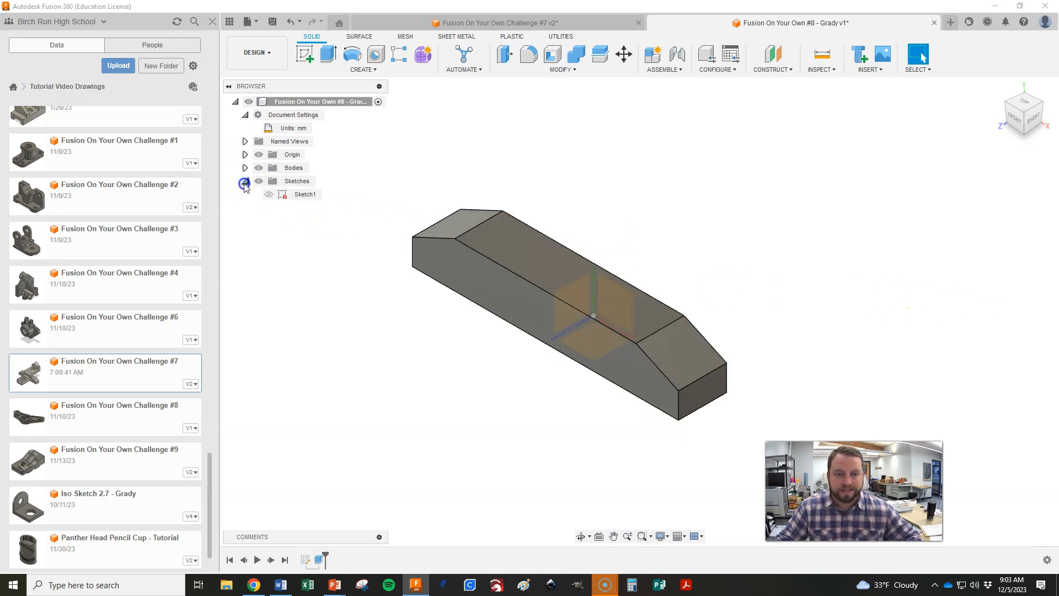
click(268, 194)
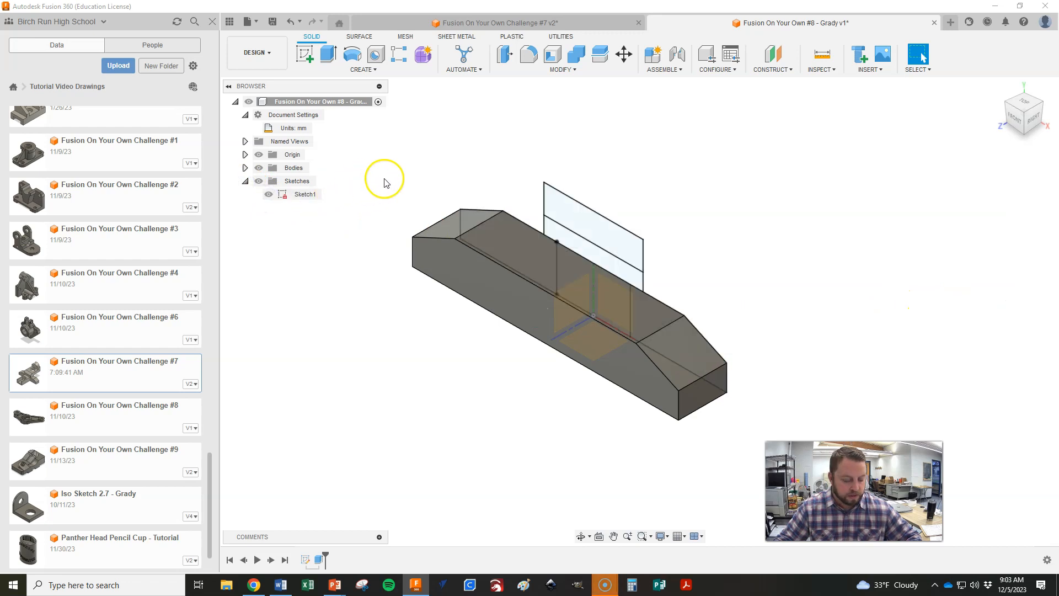
Step: Extrude the center block profile forward by 17 + 44 mm and join it to the winged body
key(e)
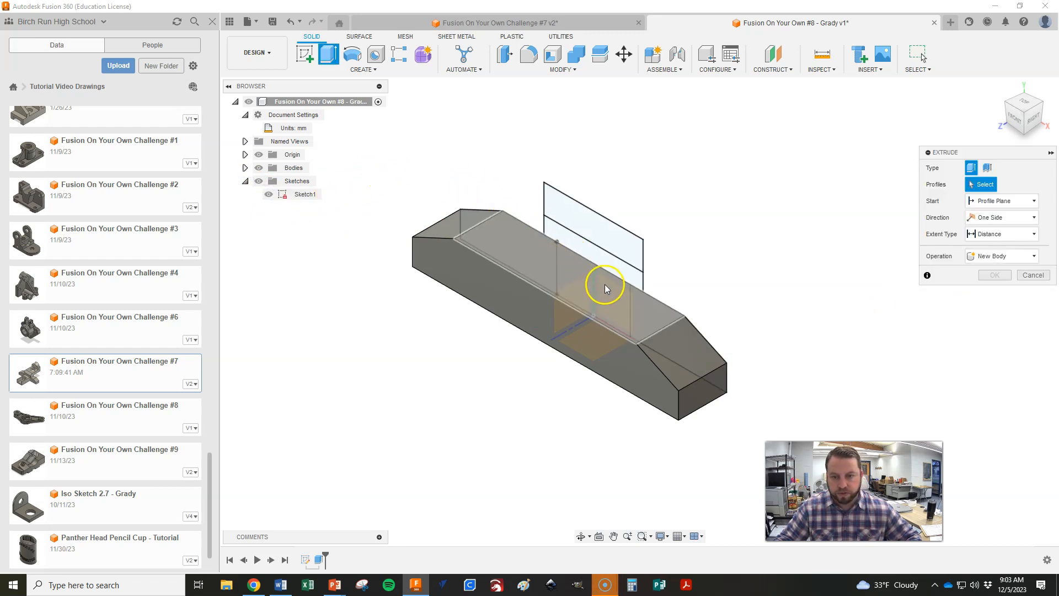
click(1044, 109)
click(682, 287)
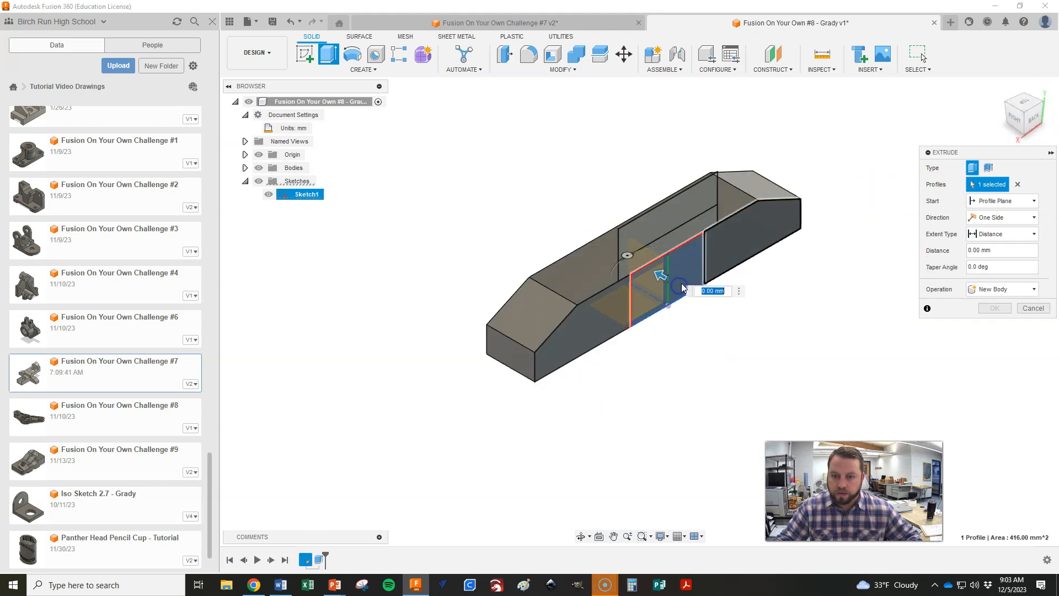
click(1008, 106)
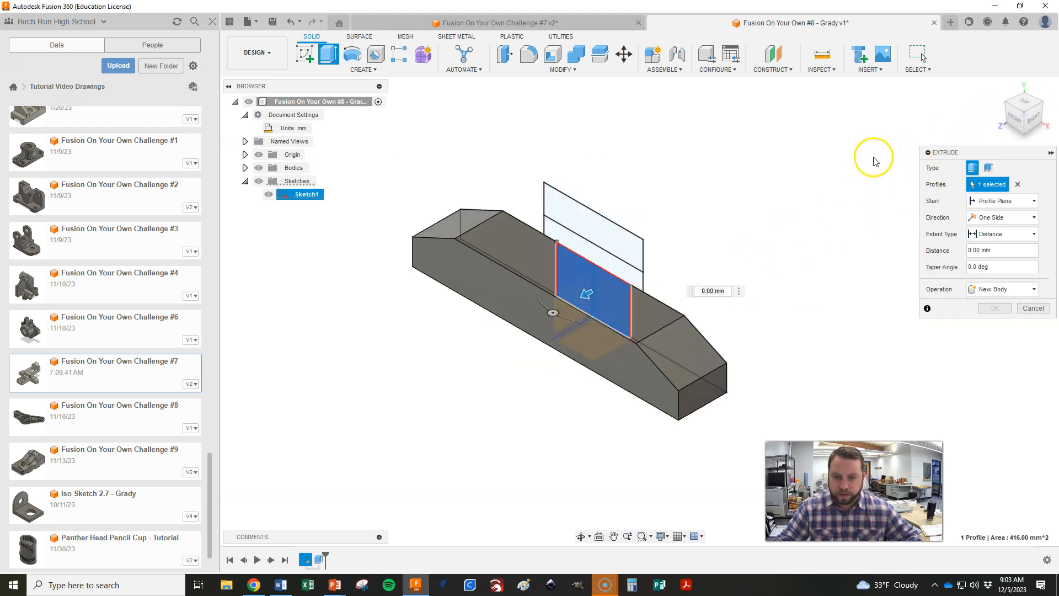
key(alt+Tab)
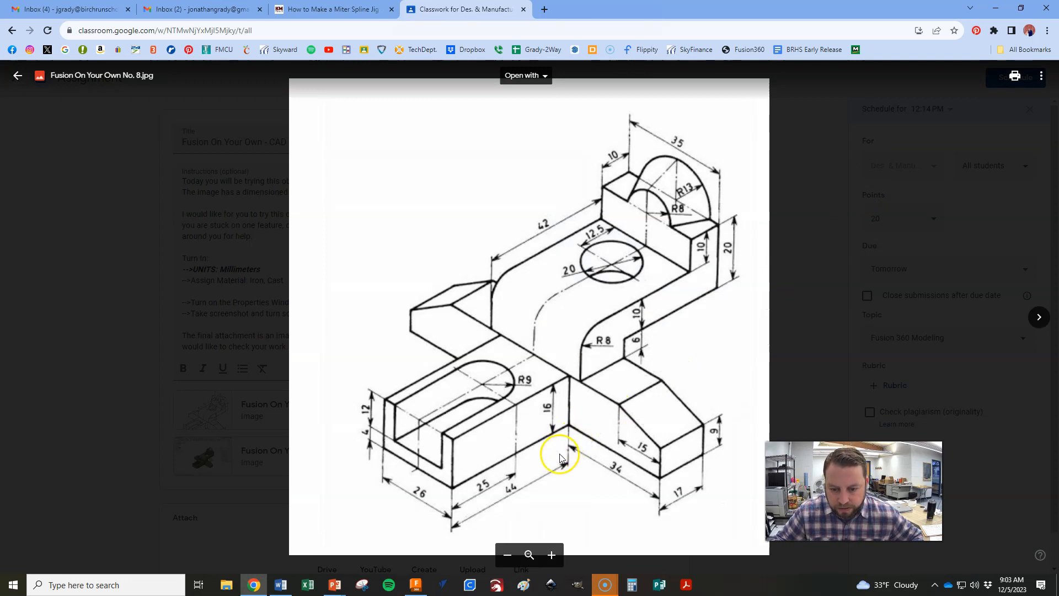
key(alt+Tab)
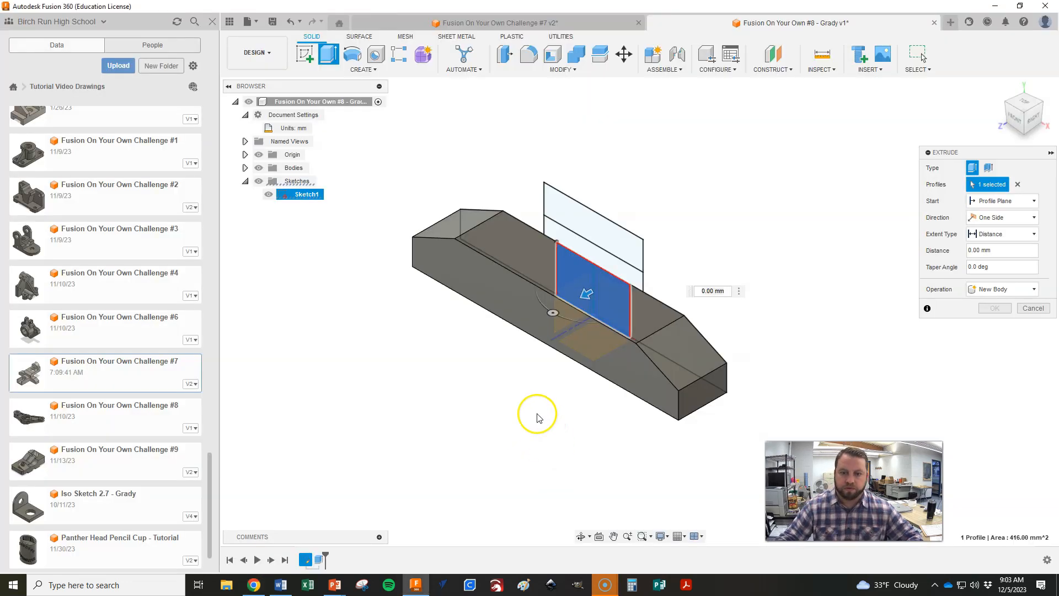
click(703, 293)
triple_click(703, 294)
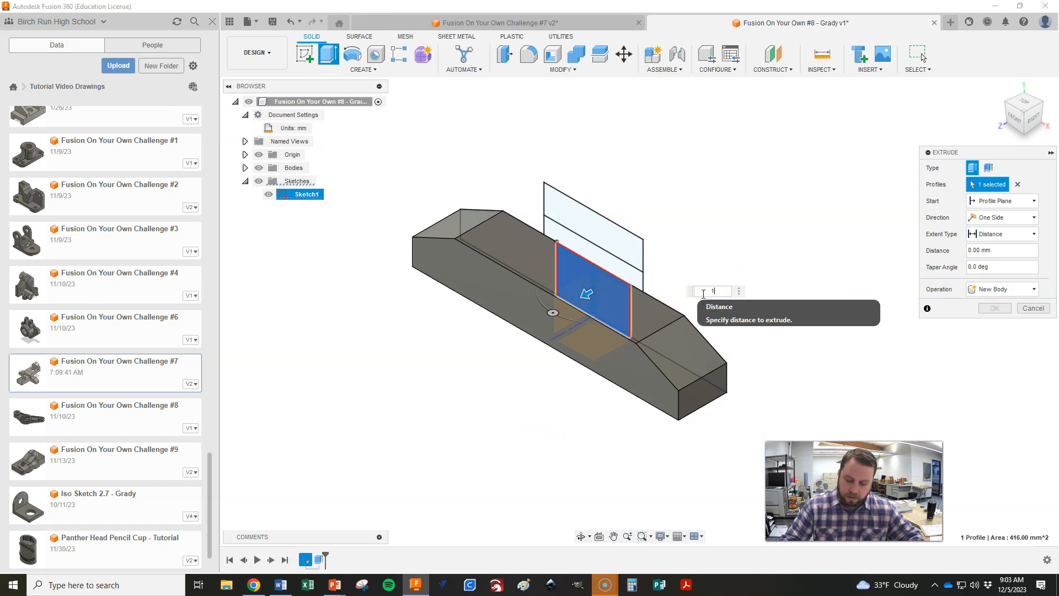
key(Return)
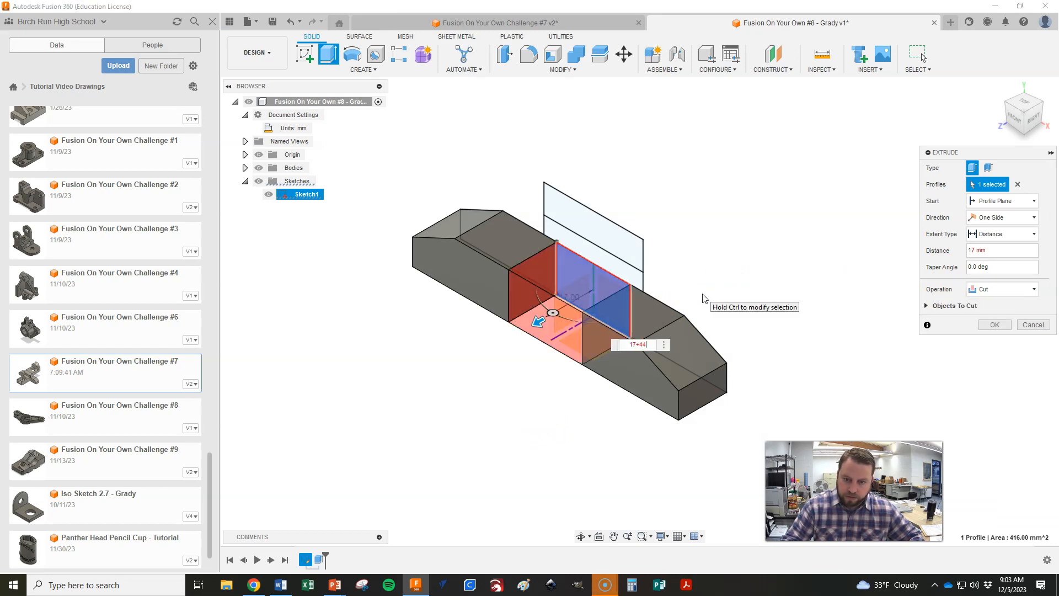
click(1001, 289)
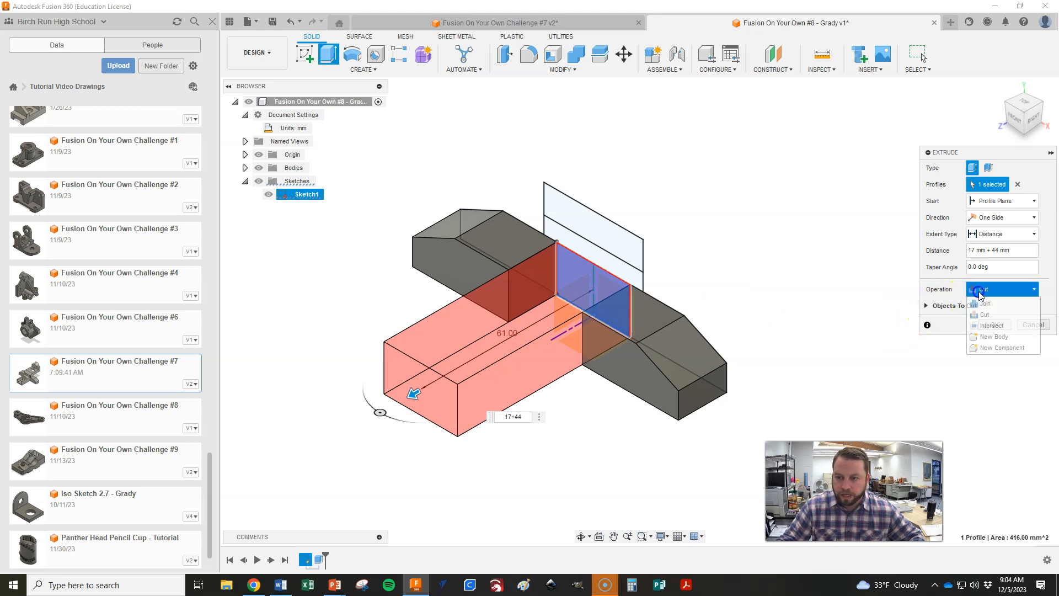
click(984, 301)
click(989, 306)
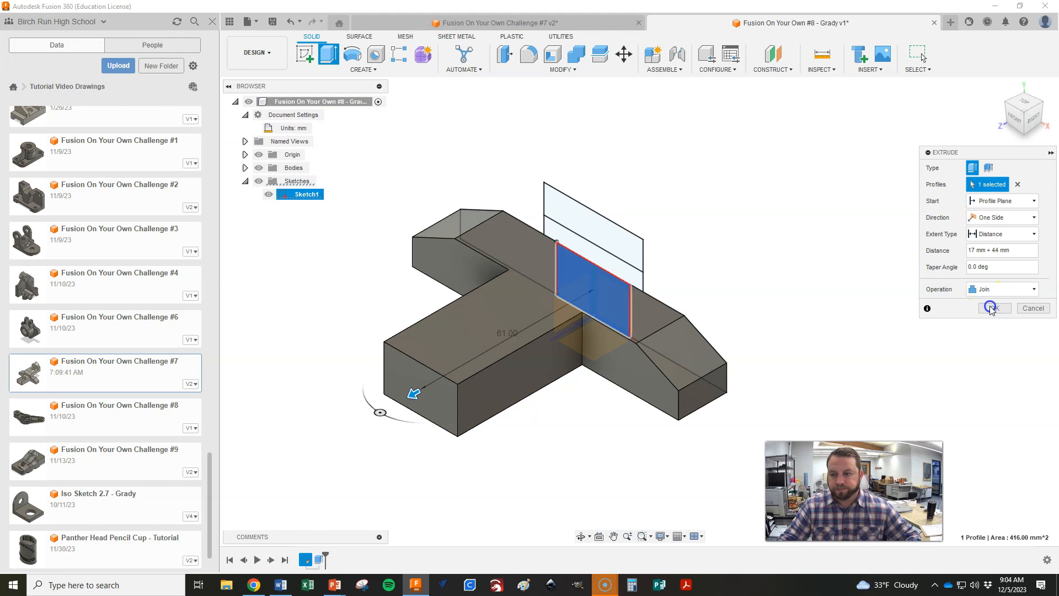
Step: Extrude both stacked rectangles above the wings forward up to the wing's front face, following the reference drawing
key(alt+Tab)
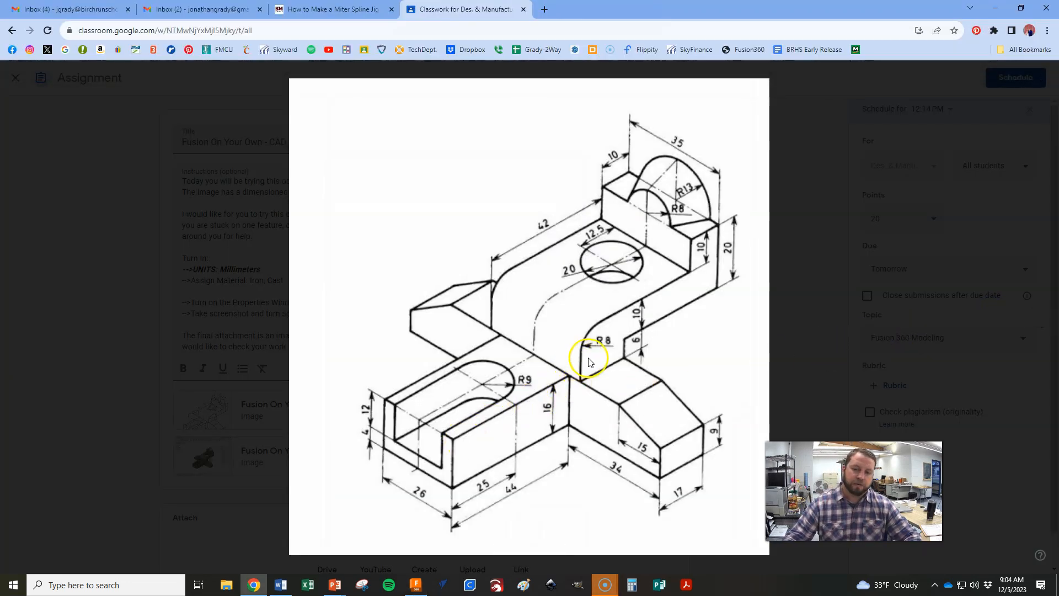
key(alt+Tab)
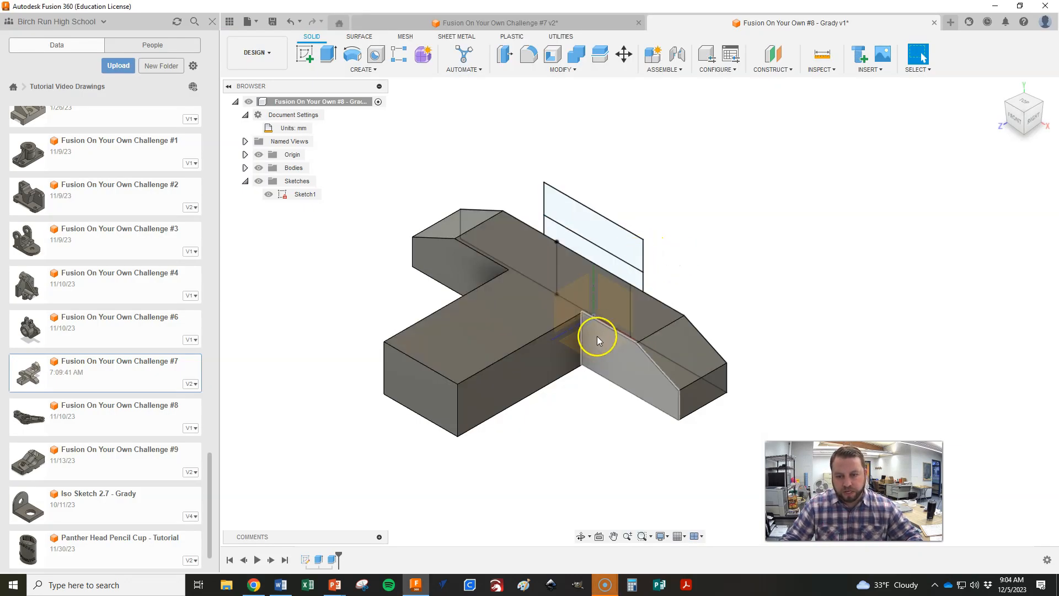
key(alt+Tab)
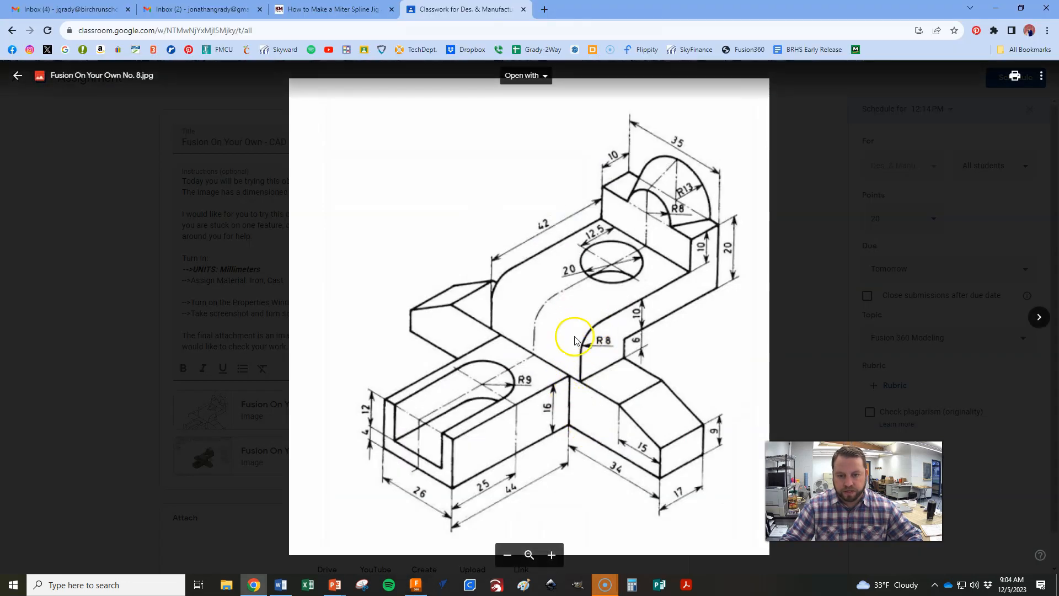
key(alt+Tab)
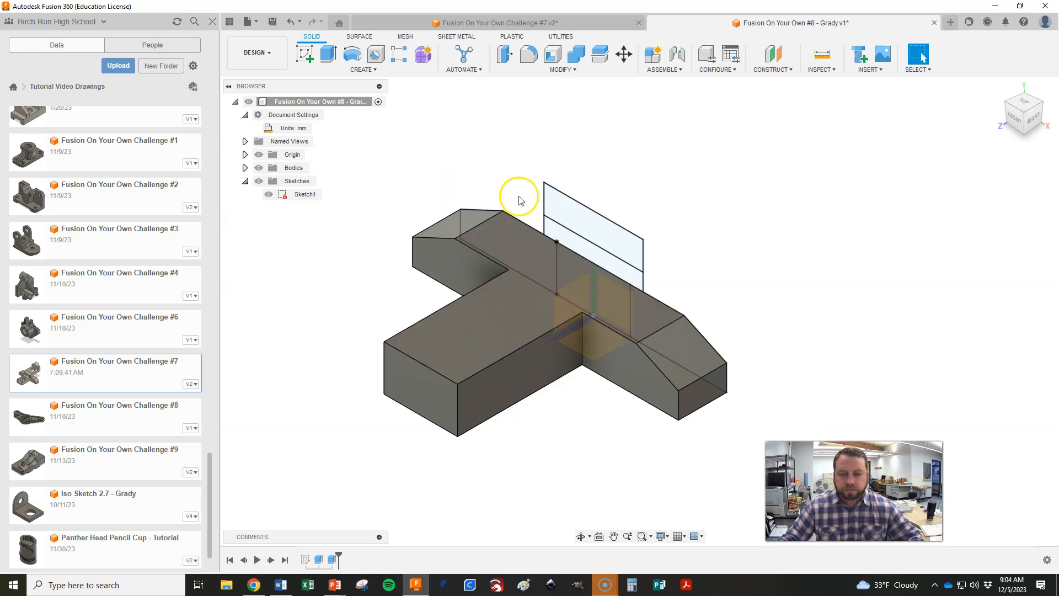
key(e)
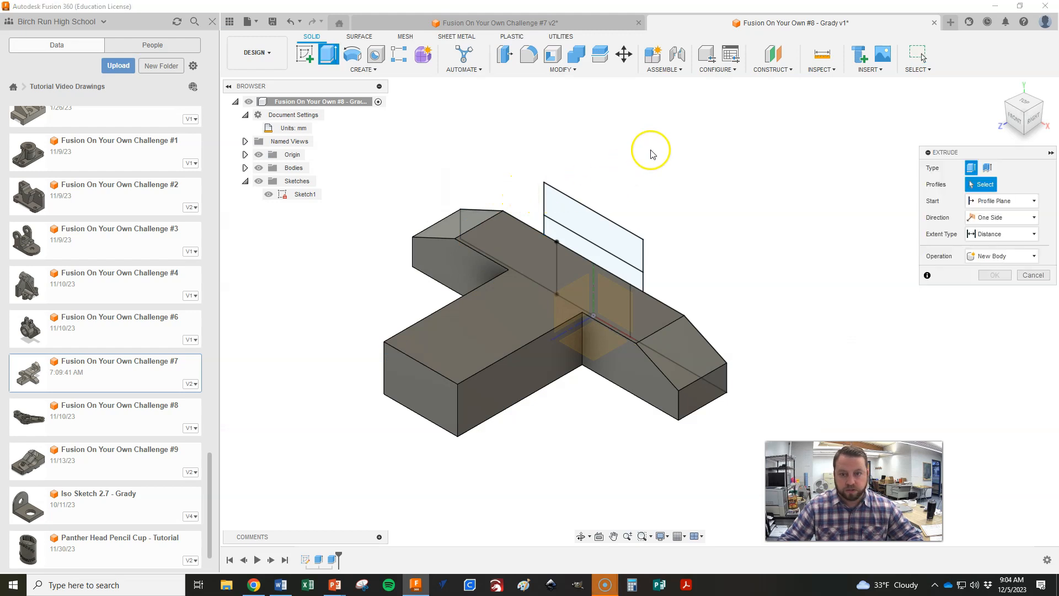
click(606, 242)
click(604, 262)
click(1001, 234)
click(993, 247)
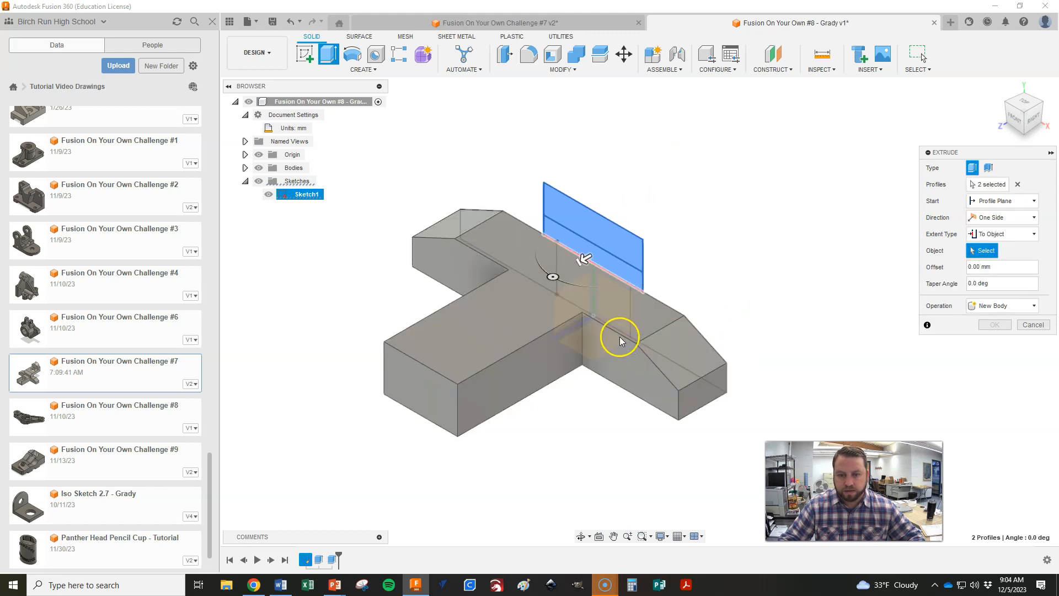
click(621, 343)
click(994, 357)
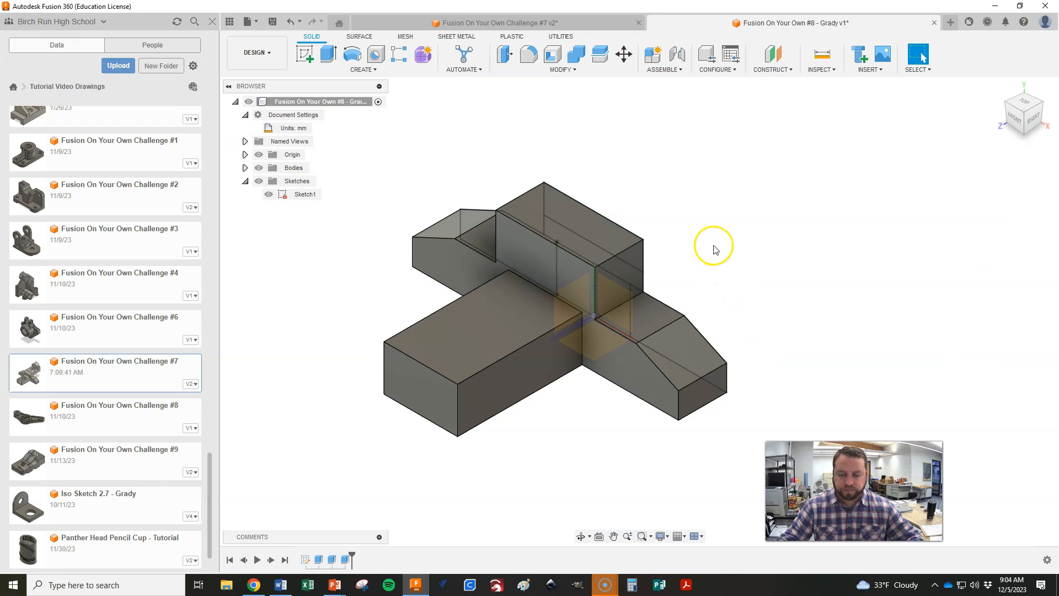
Step: Extrude the uppermost sketch rectangle backward with a distance of -52+17 mm, joining it to the body, as in the reference drawing
middle_drag(787, 270, 733, 284)
scroll(733, 284, up, 2)
middle_drag(732, 284, 846, 293)
scroll(818, 320, down, 3)
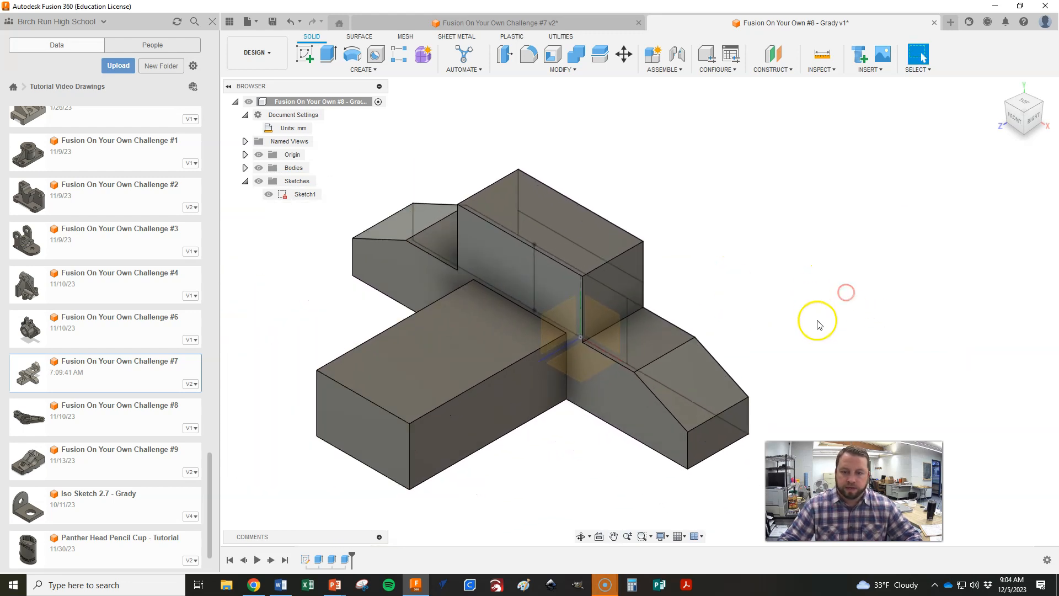
shift+middle_drag(813, 324, 739, 315)
scroll(533, 254, down, 3)
scroll(708, 320, up, 2)
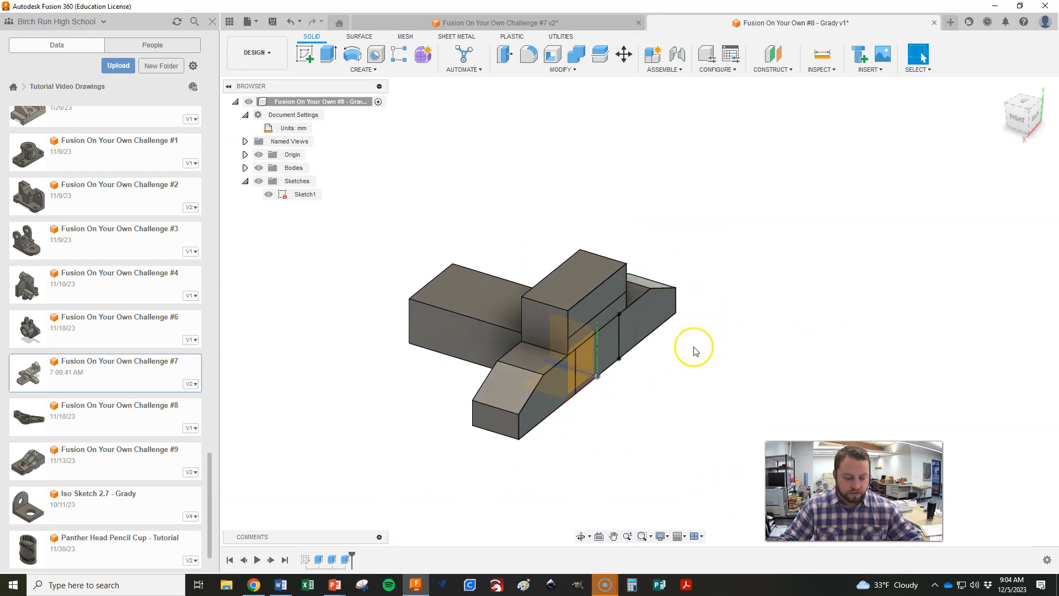
key(e)
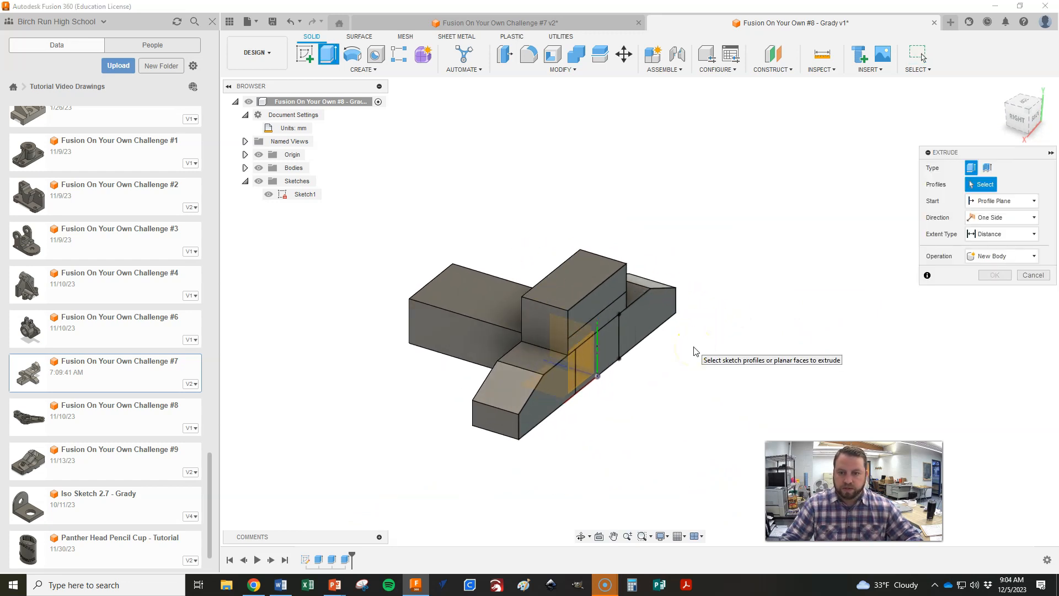
click(609, 298)
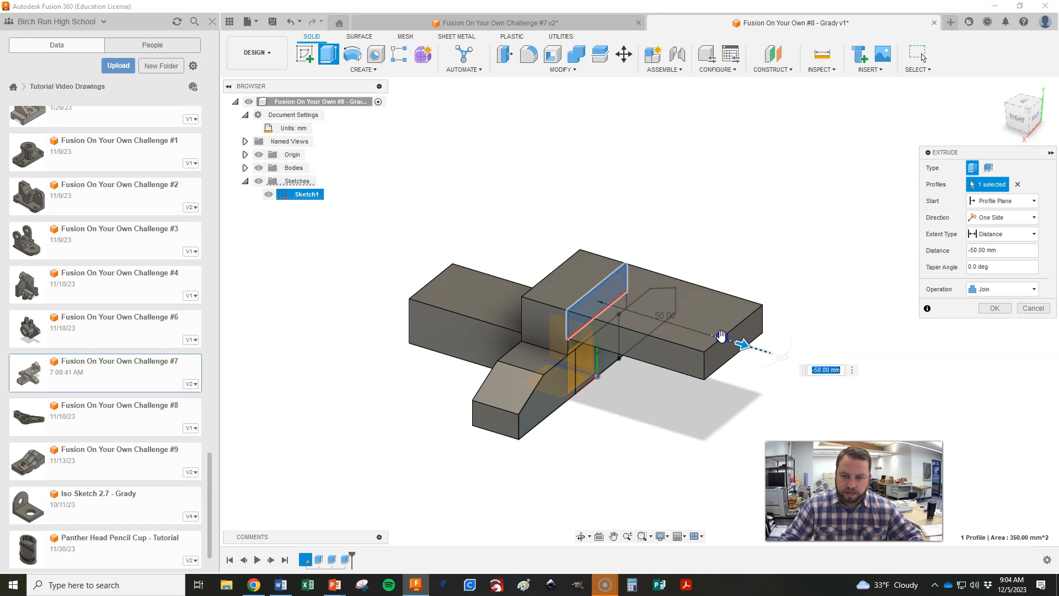
key(alt+Tab)
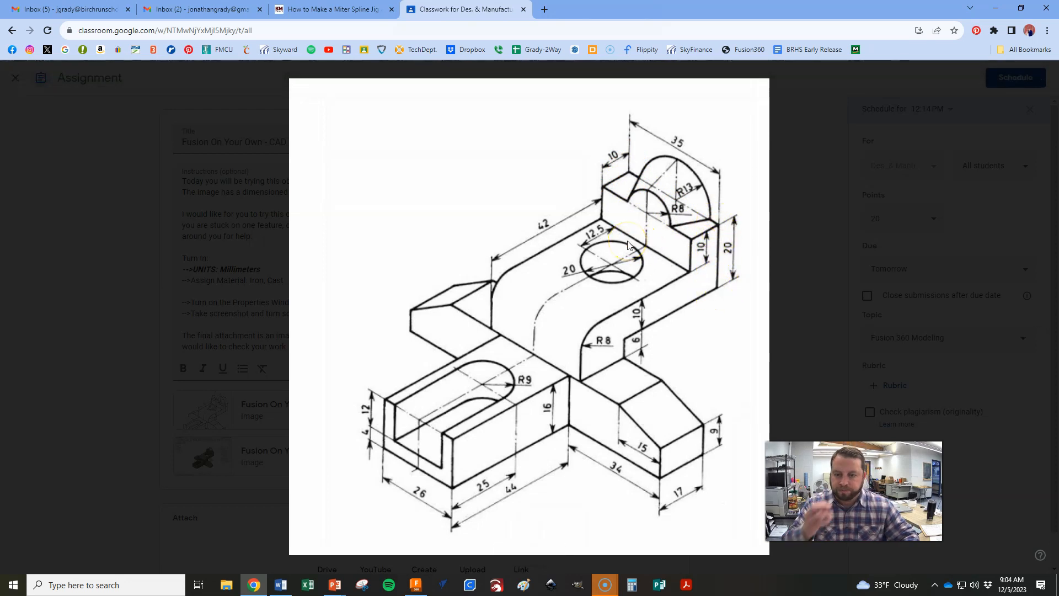
key(alt+Tab)
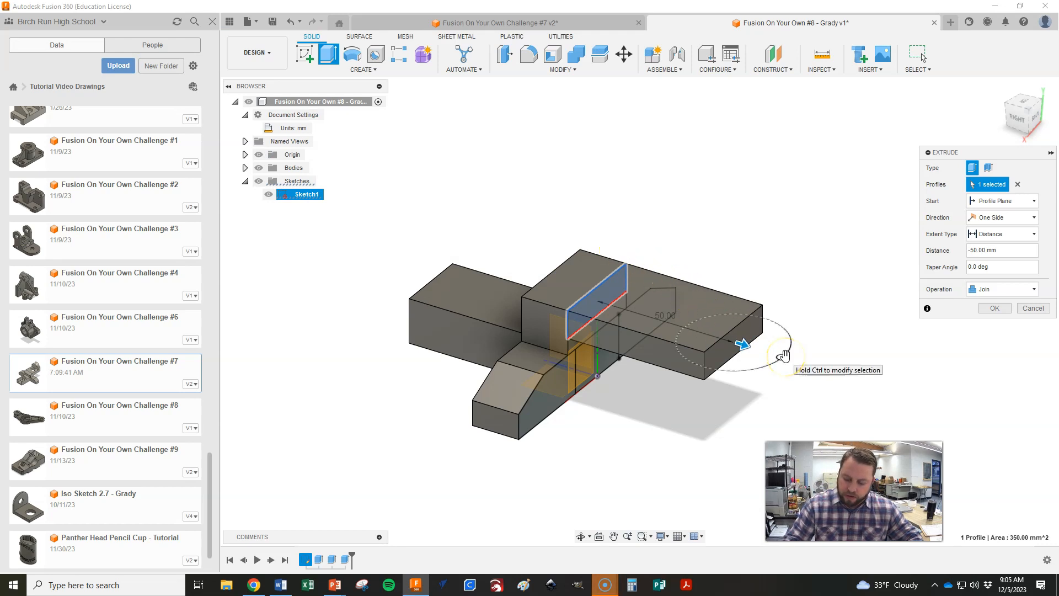
text(-52+17)
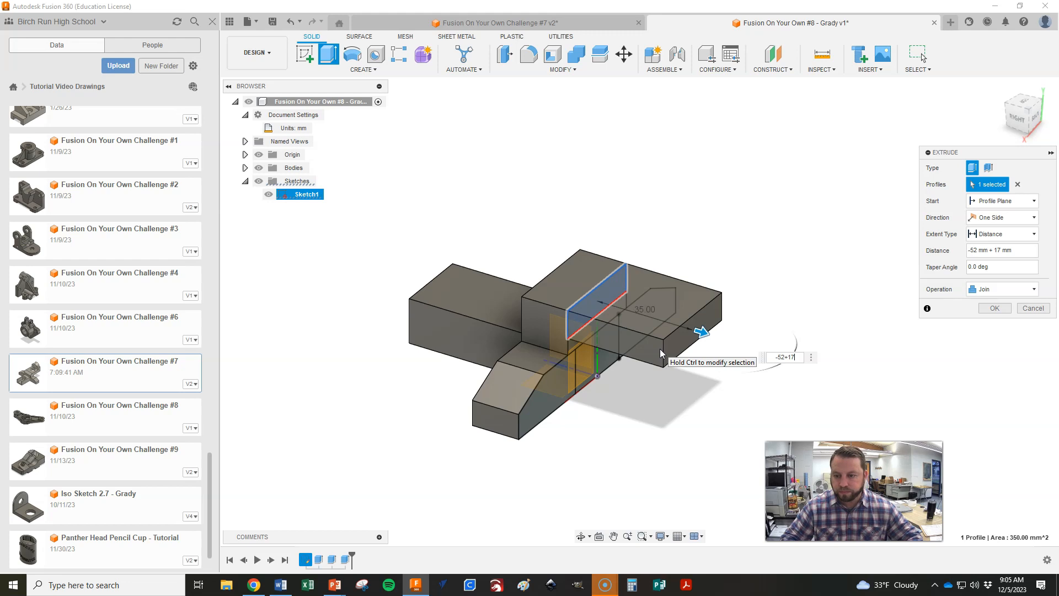
click(679, 363)
click(792, 357)
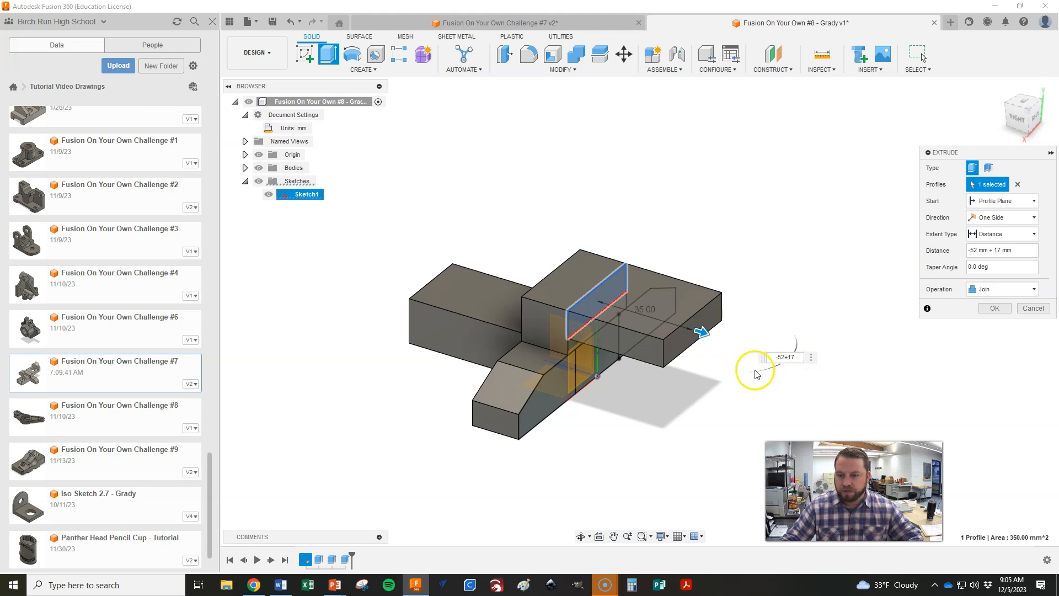
click(738, 377)
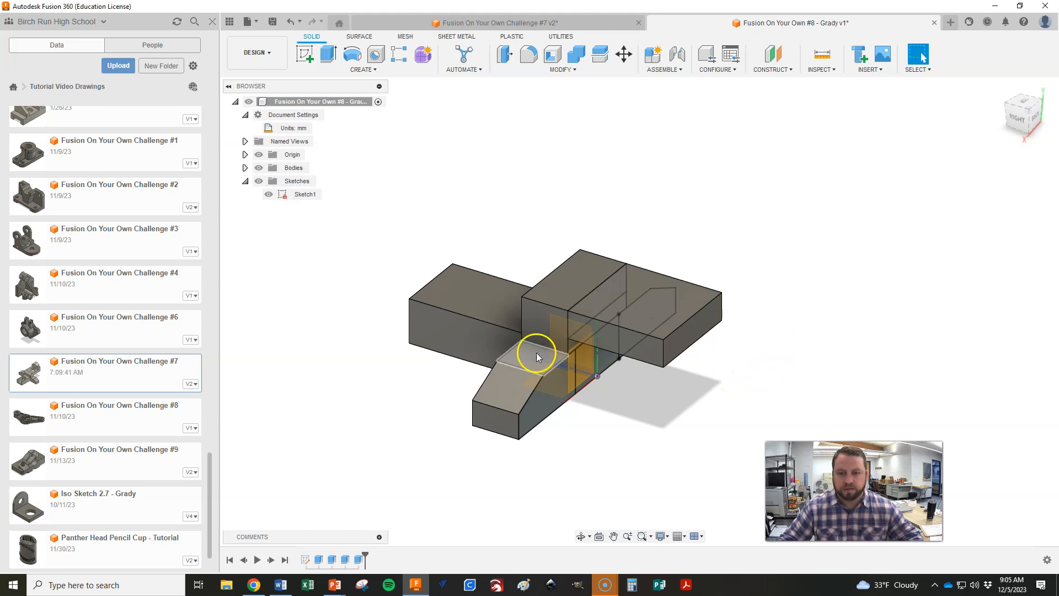
Step: Hide Sketch1 and the origin geometry, and return the model to its home view
click(268, 195)
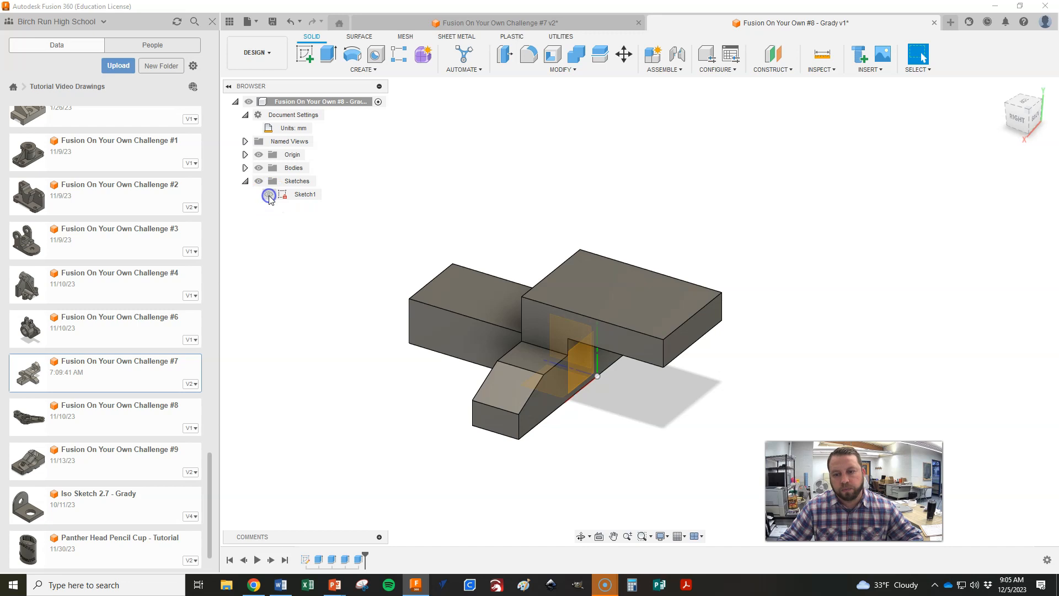
click(1001, 89)
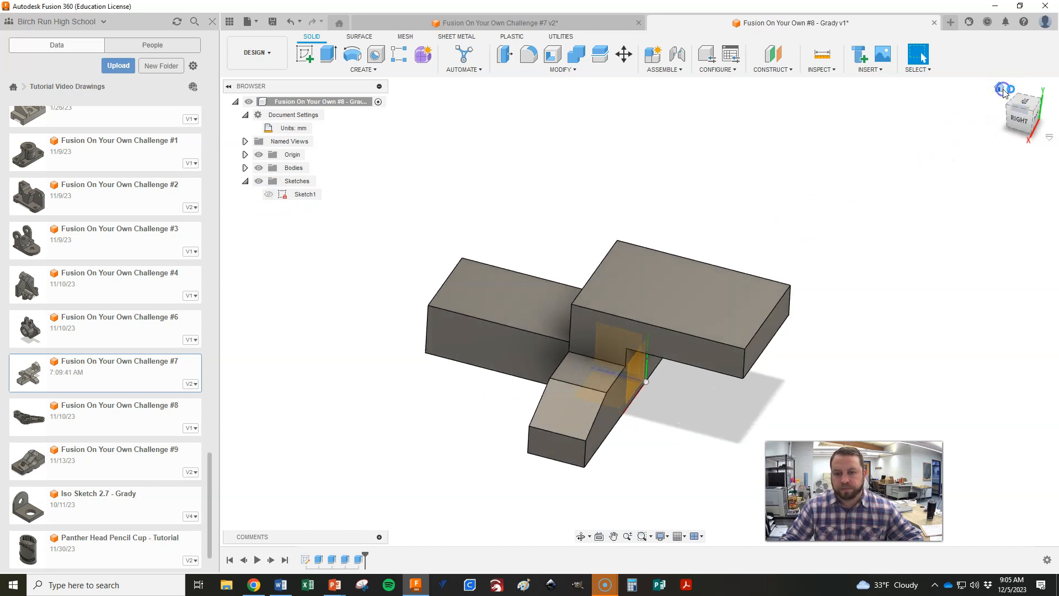
click(260, 154)
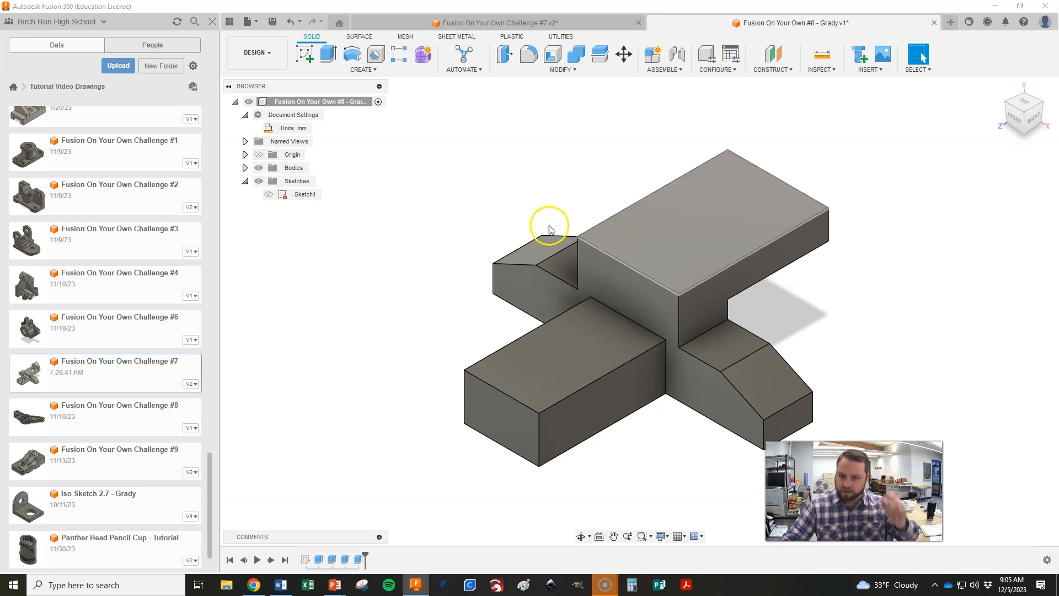
Step: Following the reference drawing, sketch a rectangle about 35 by 12 mm across the rear end of the raised platform's top face
key(alt+Tab)
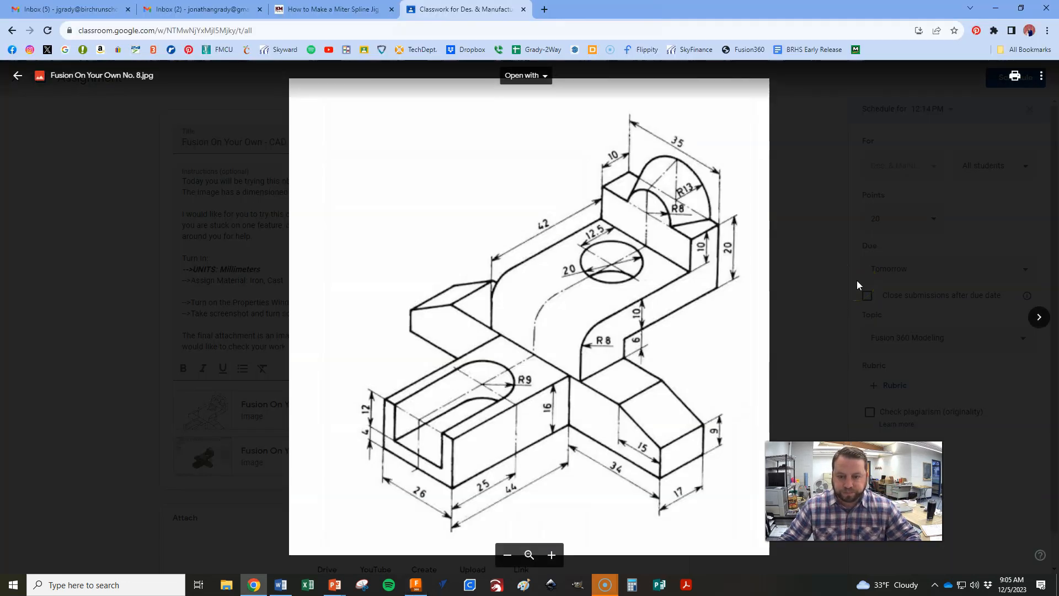
key(alt+Tab)
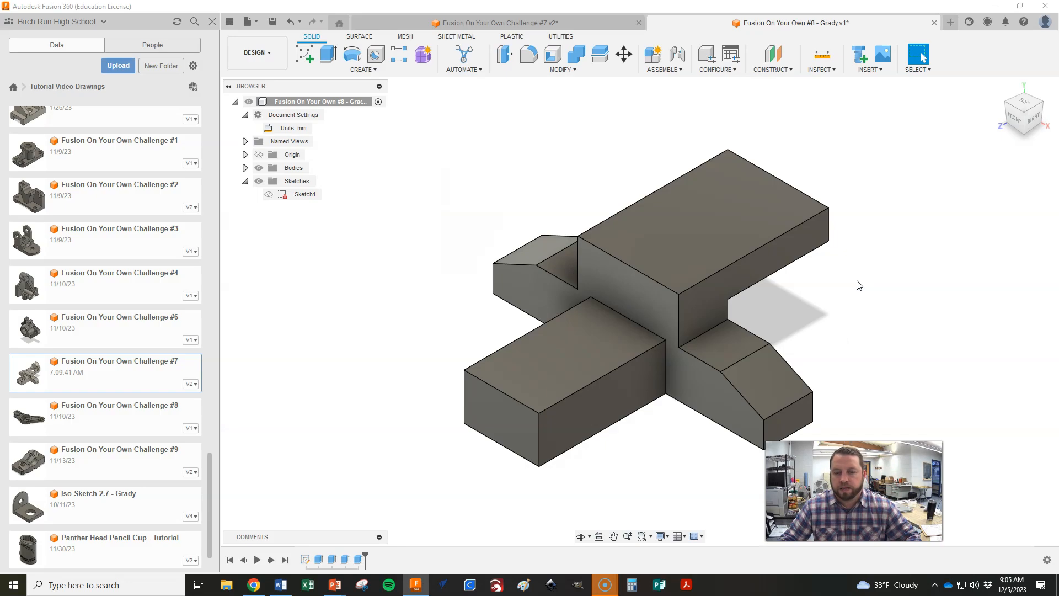
key(alt+Tab)
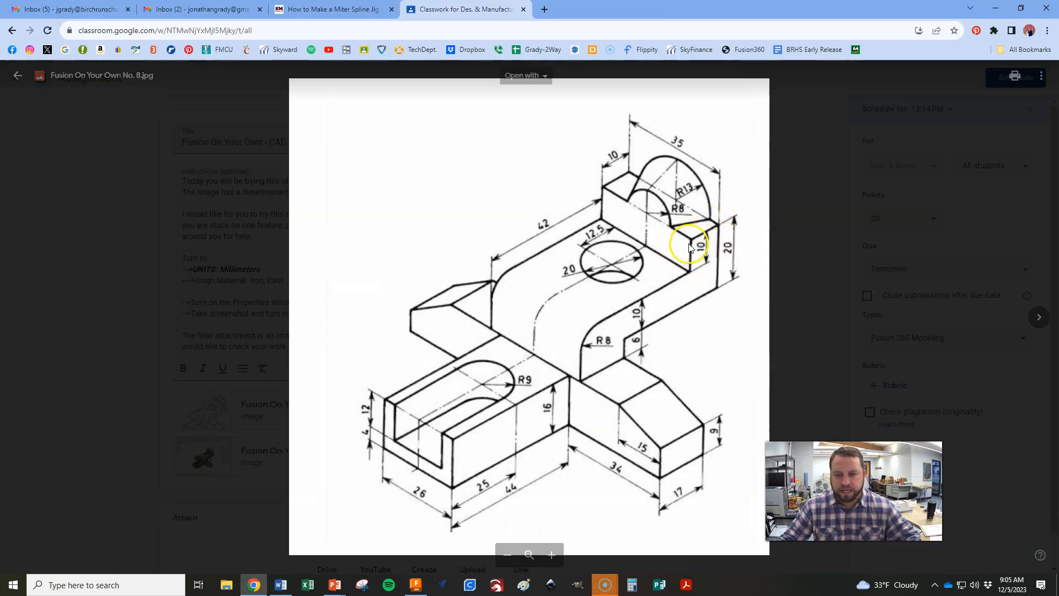
key(alt+Tab)
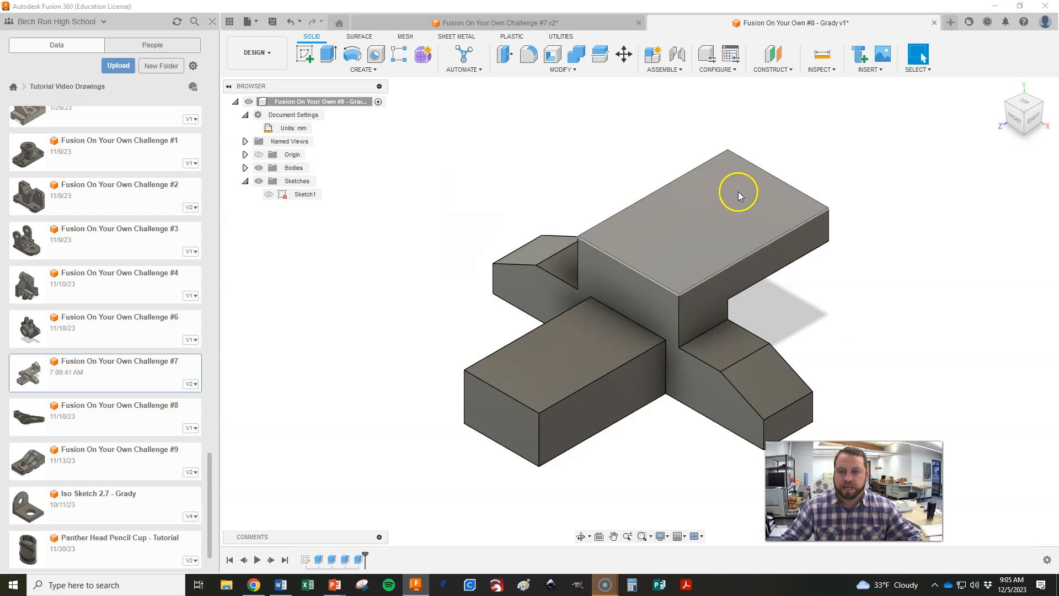
click(738, 191)
right_click(738, 191)
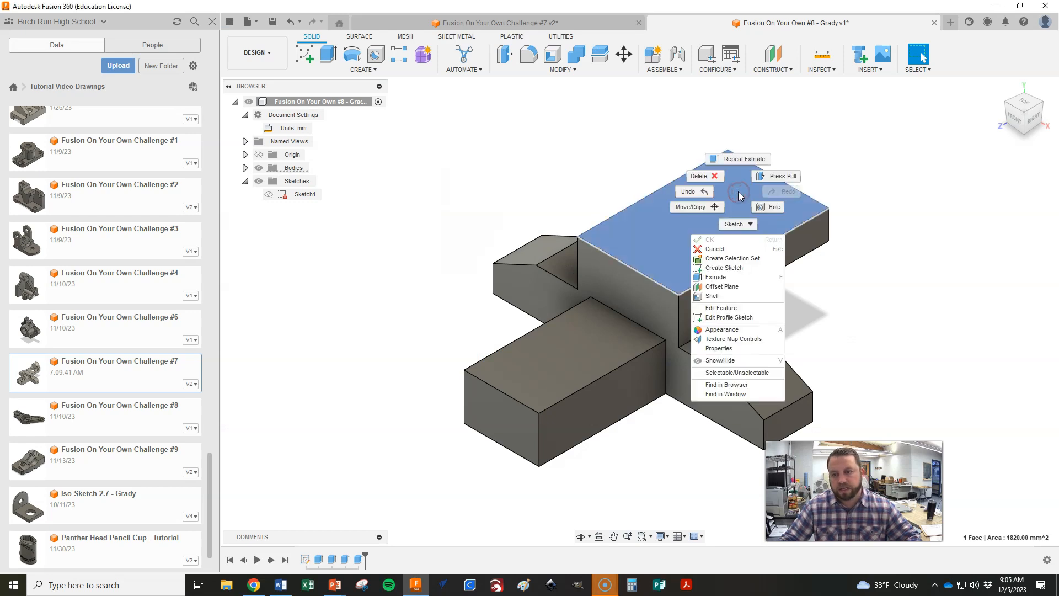
click(724, 268)
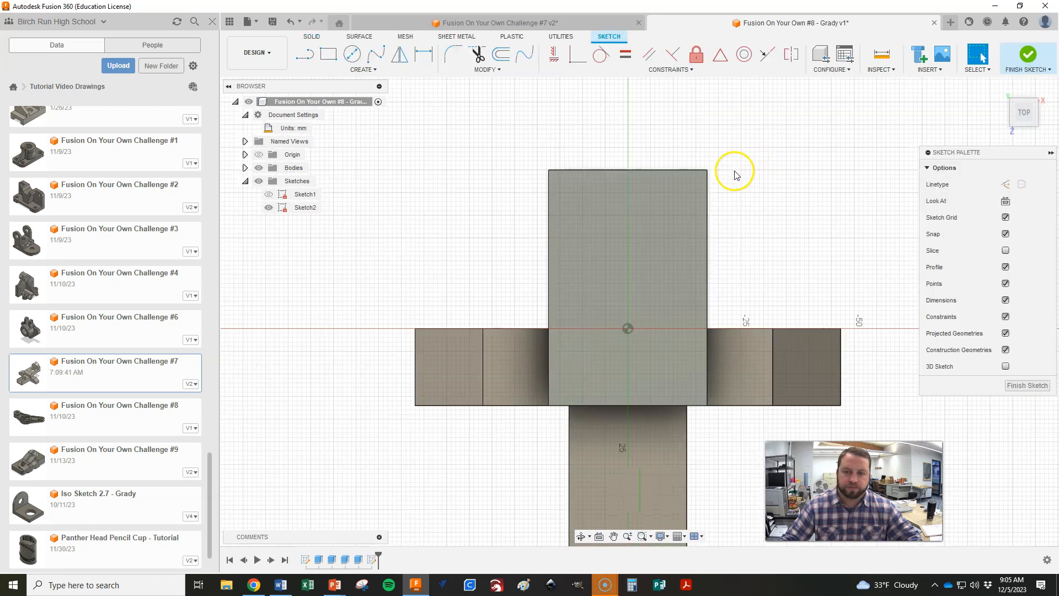
key(r)
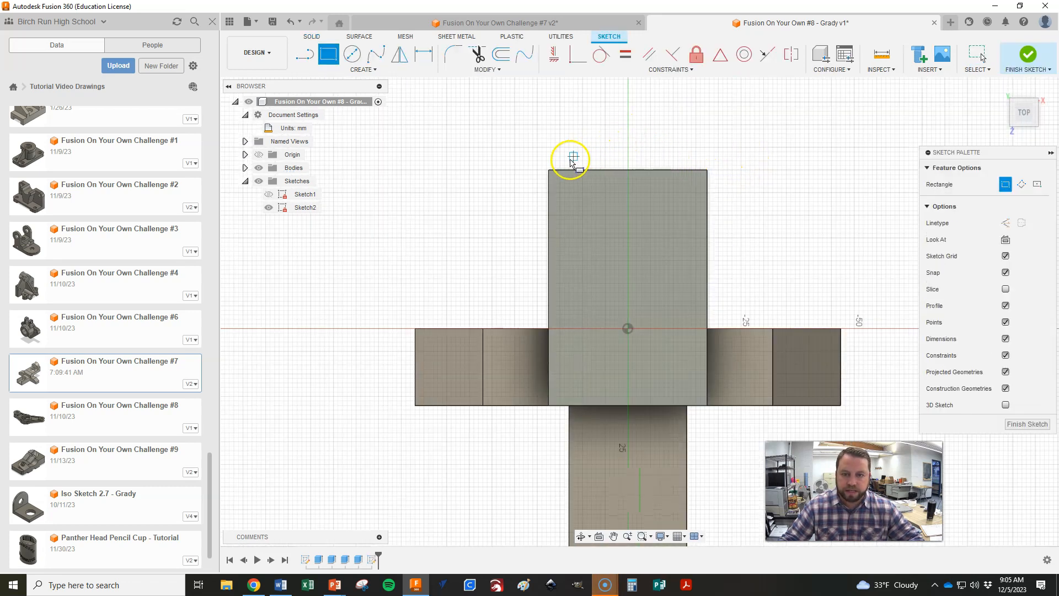
click(549, 170)
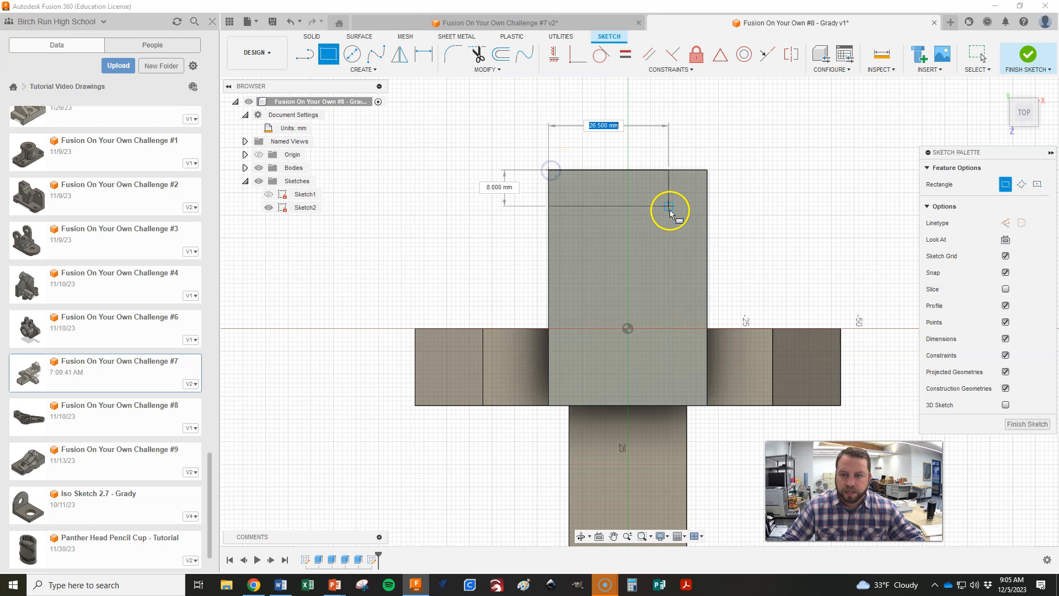
click(705, 224)
Step: Set the rear rectangle's front-to-back depth to 10 mm and finish the sketch
key(d)
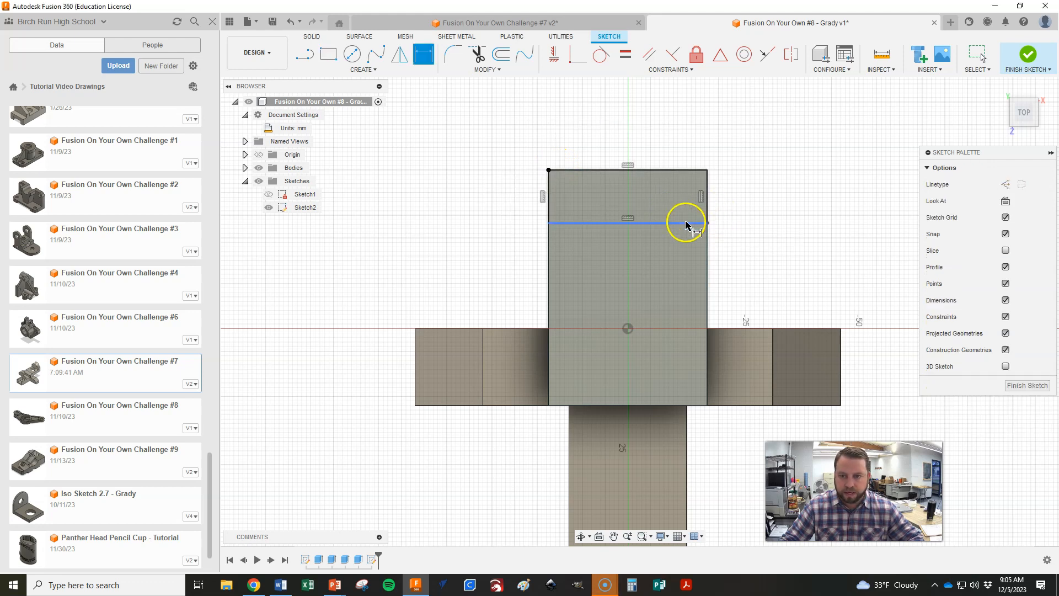
click(685, 223)
click(679, 175)
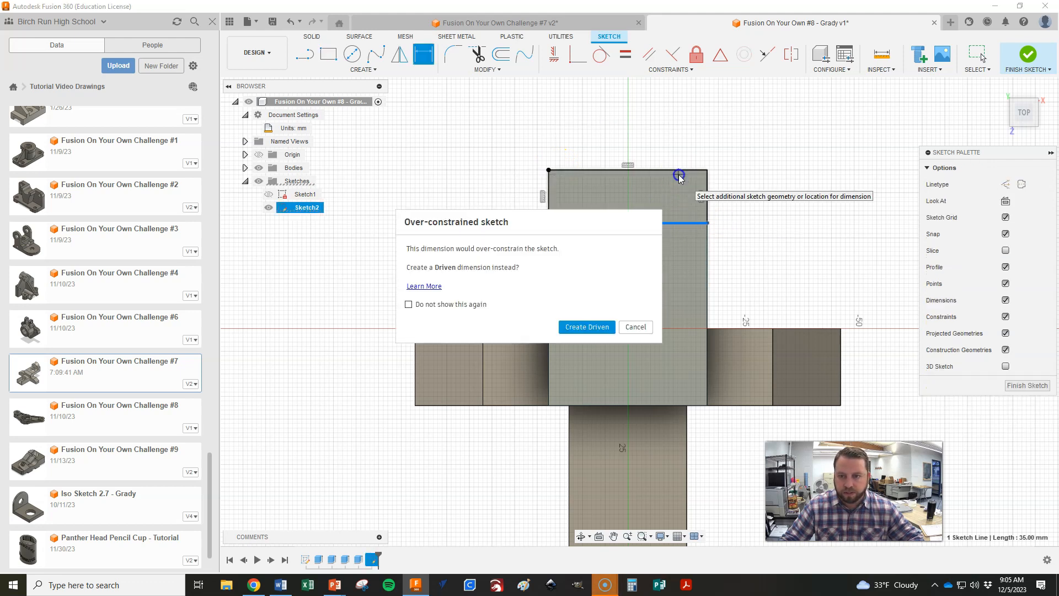
click(640, 325)
click(671, 225)
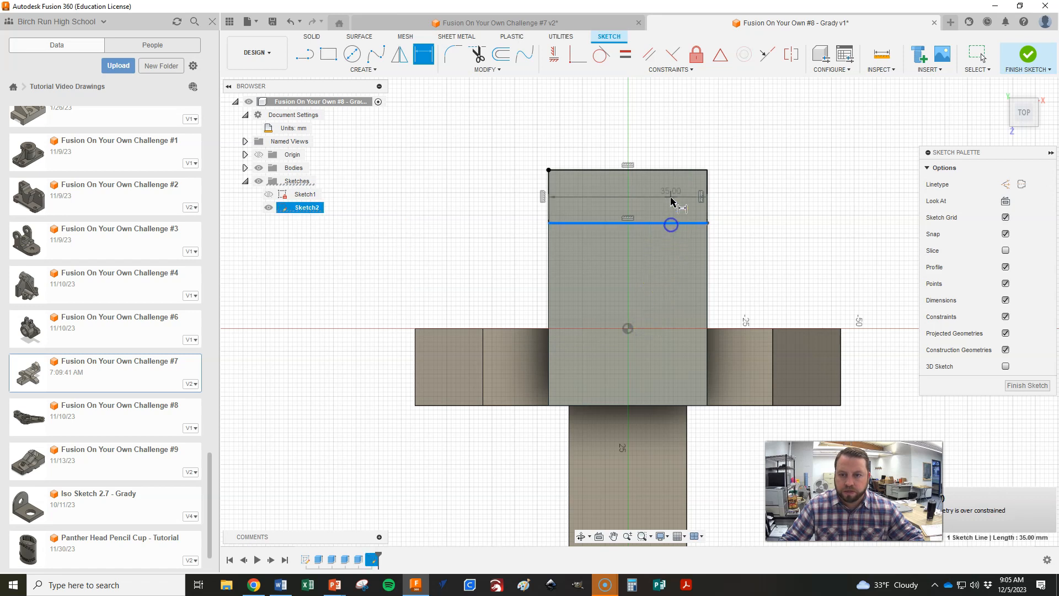
click(671, 171)
click(769, 182)
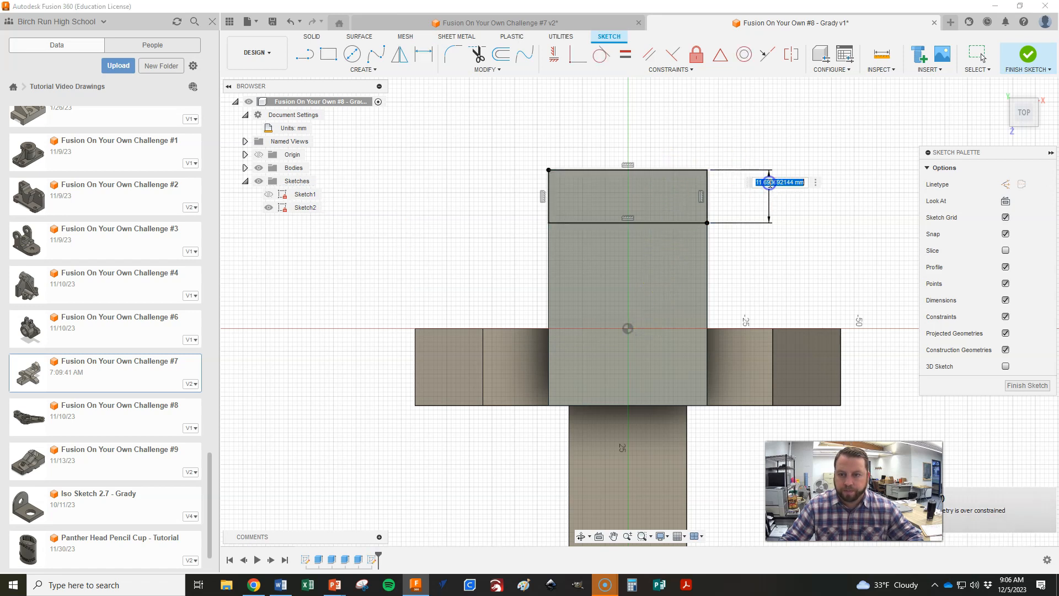
text(10)
key(Return)
click(1027, 385)
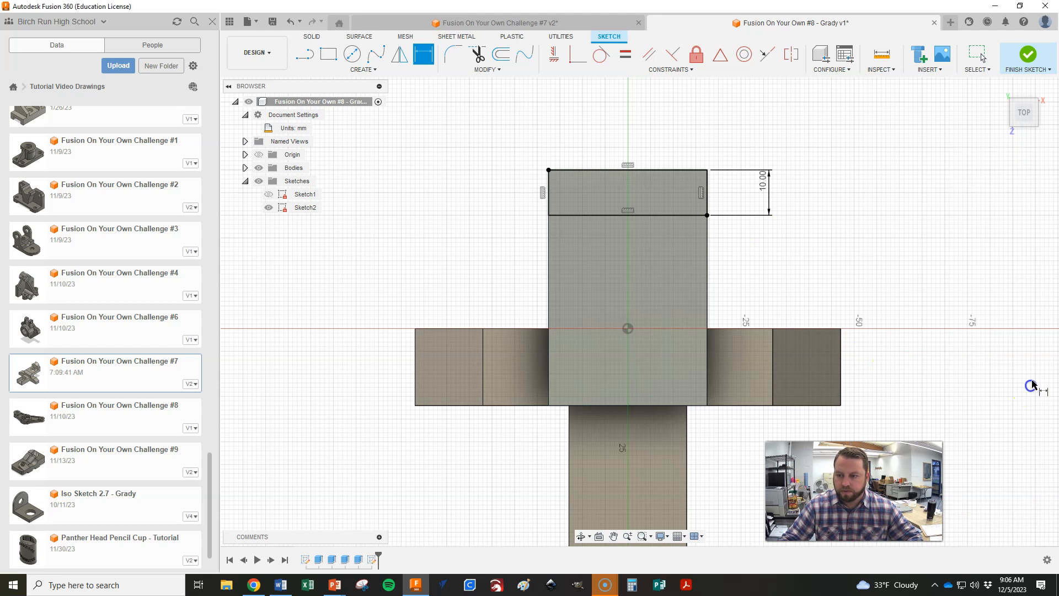
Step: Extrude the rear rectangle upward 10 mm to raise the back wall of the platform
key(e)
click(1008, 91)
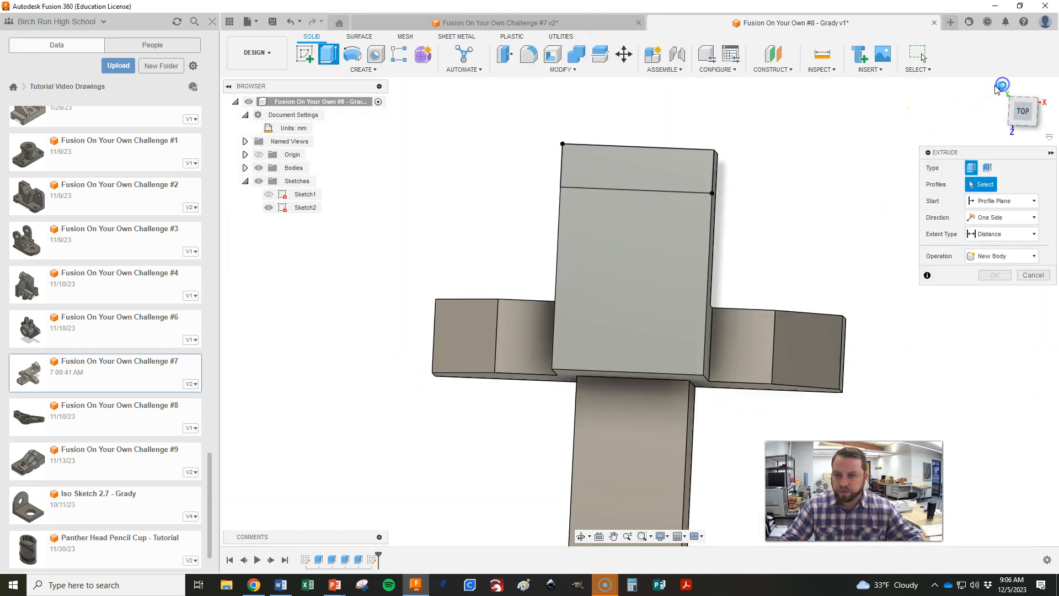
click(803, 201)
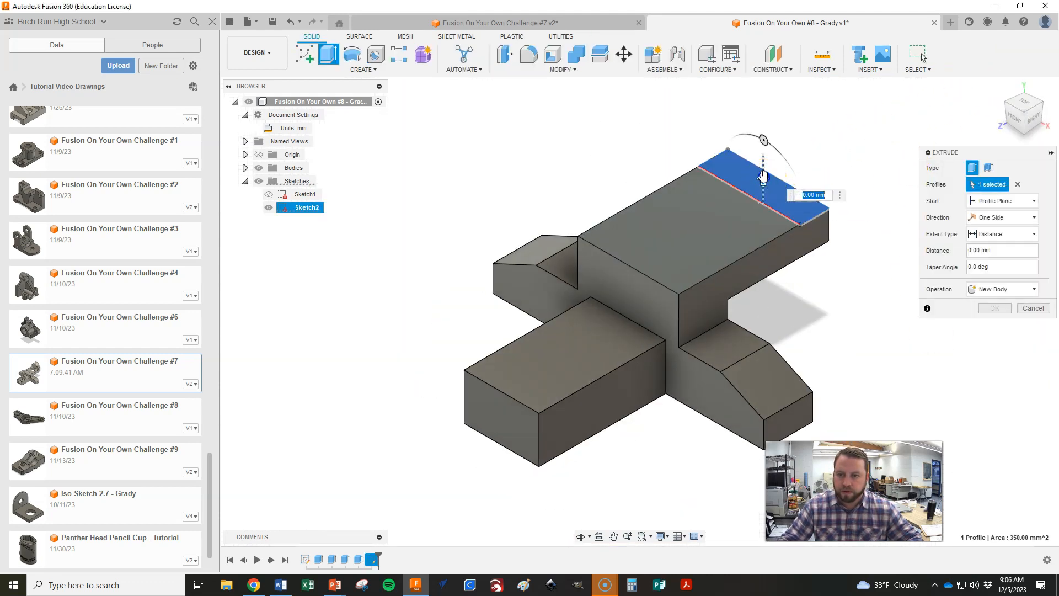
text(10)
click(994, 309)
Step: On the back wall's top face, sketch a construction centerline between the midpoints of its front and rear edges
key(alt+Tab)
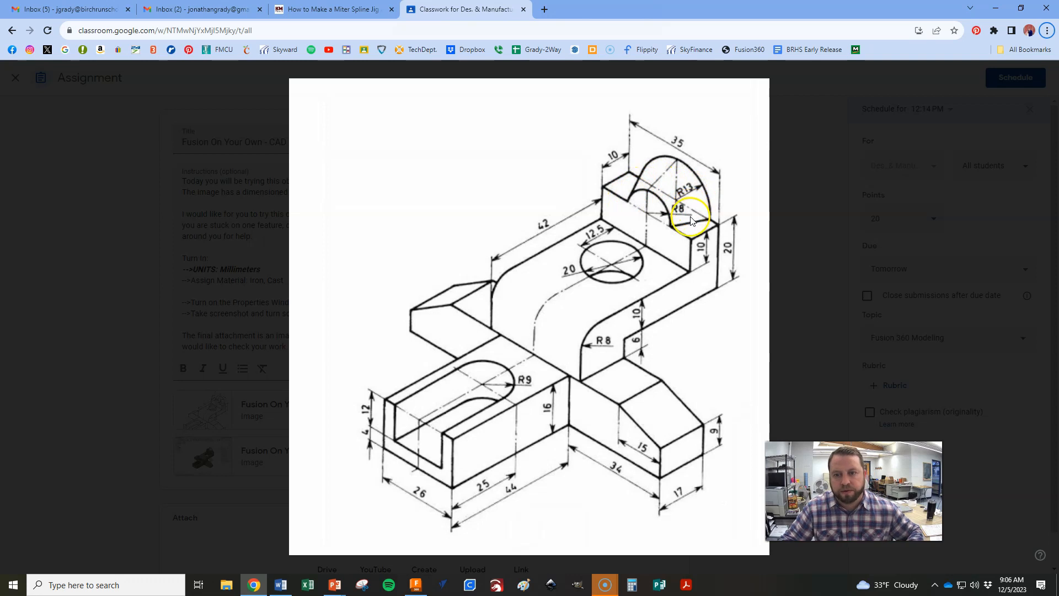
key(alt+Tab)
click(758, 151)
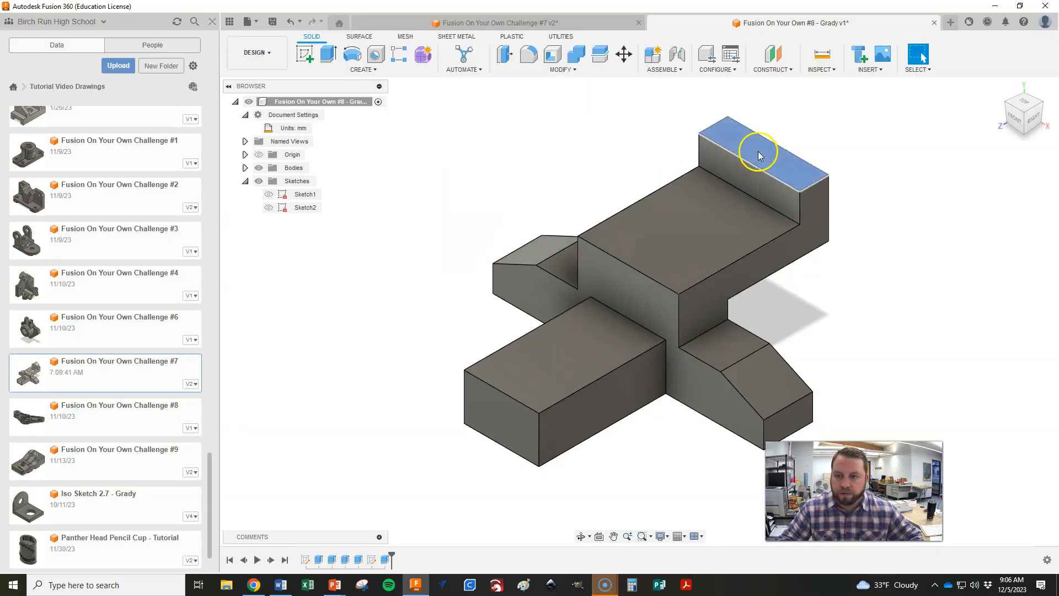
right_click(758, 154)
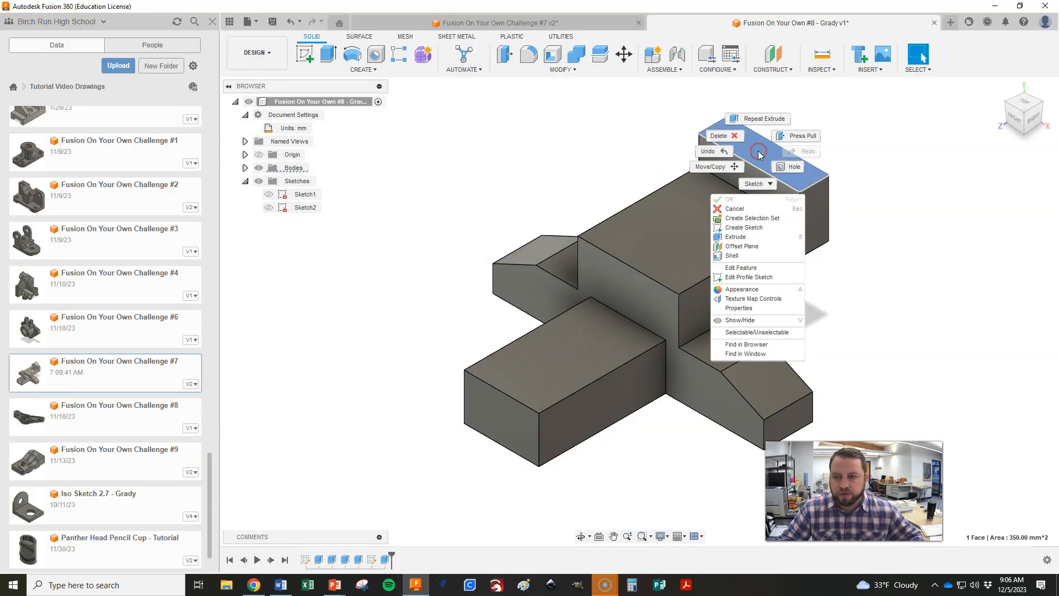
click(744, 227)
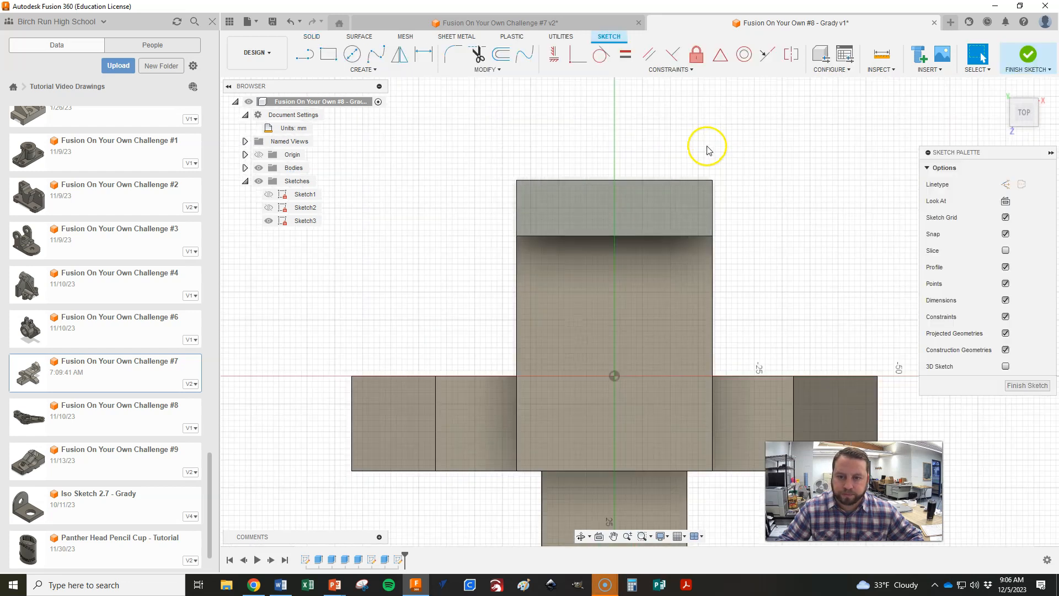
scroll(708, 150, up, 2)
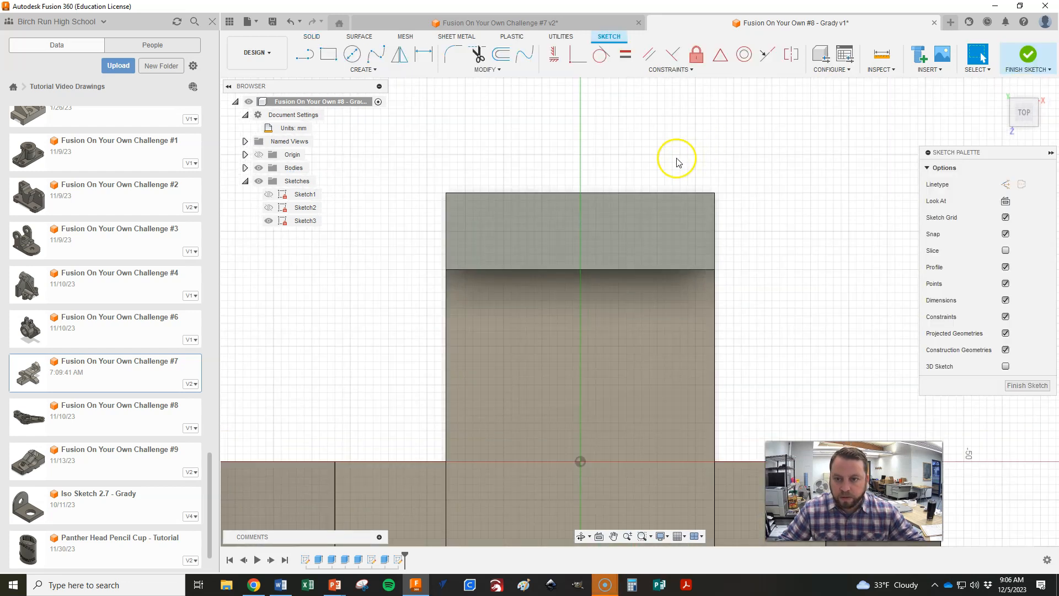
key(l)
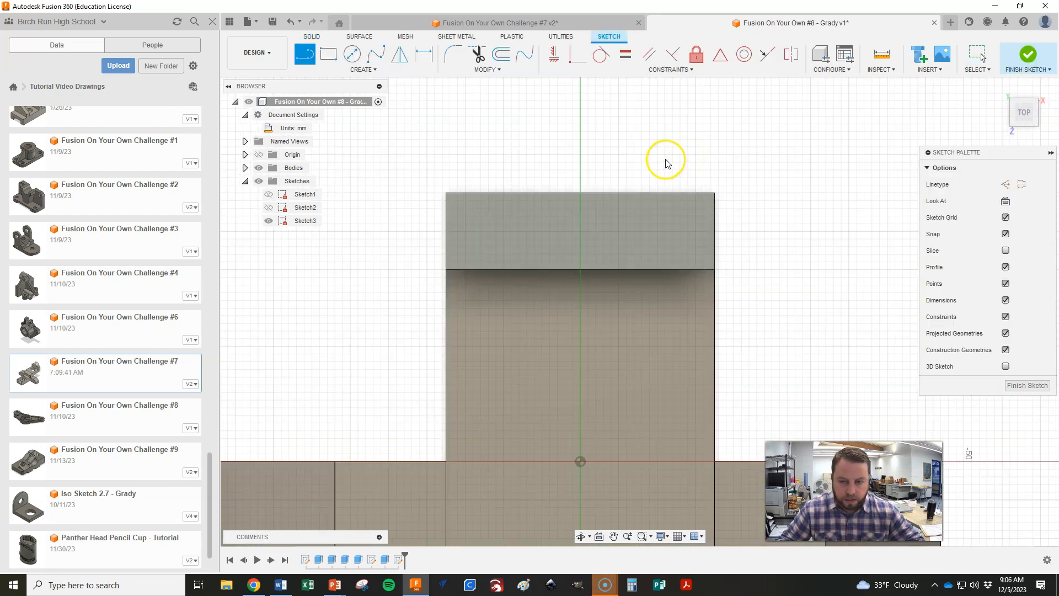
click(579, 270)
click(1004, 184)
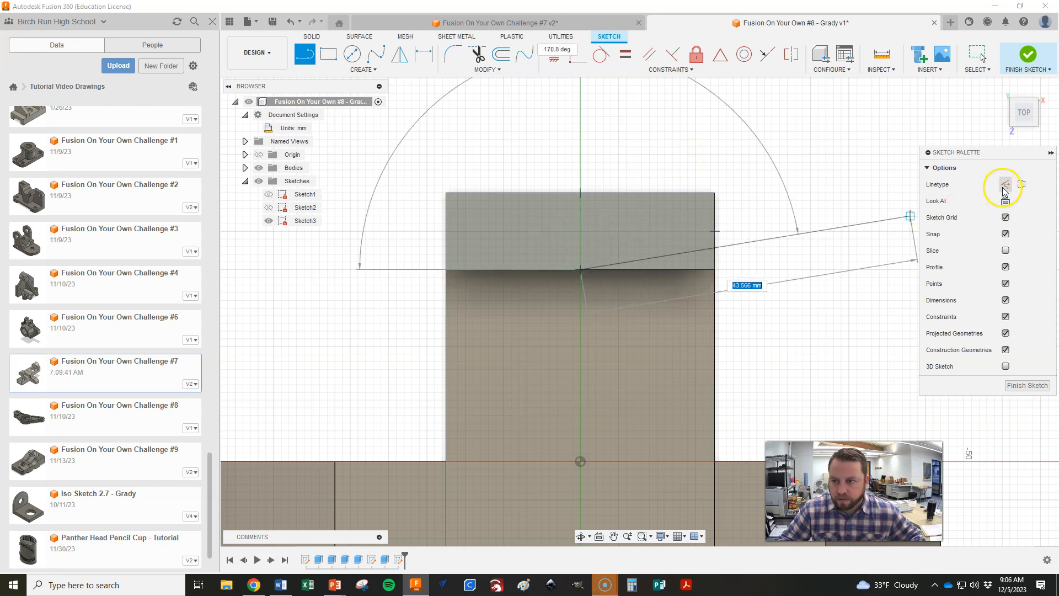
double_click(580, 196)
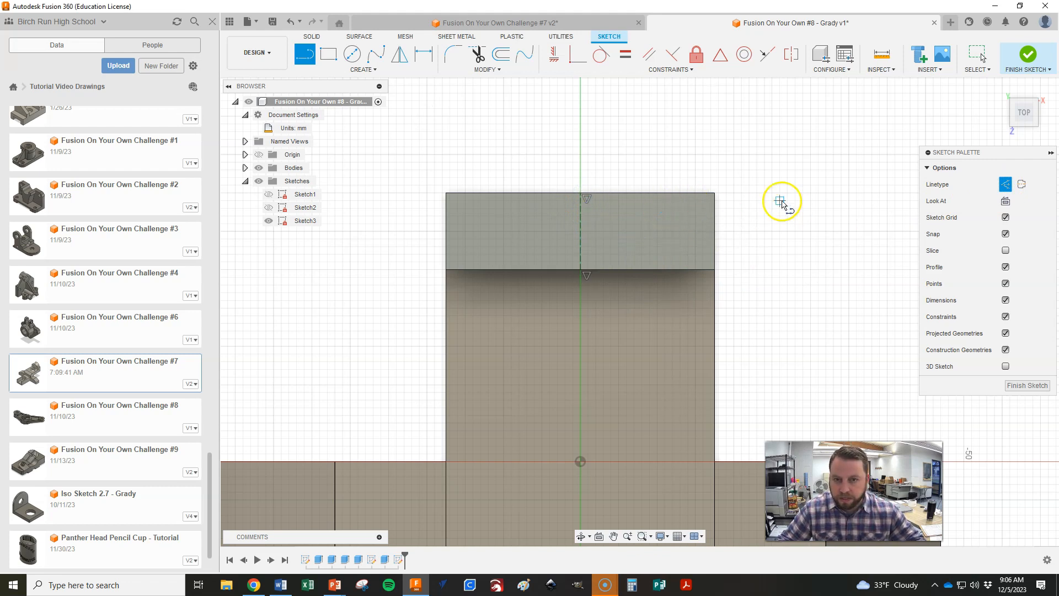
click(1005, 185)
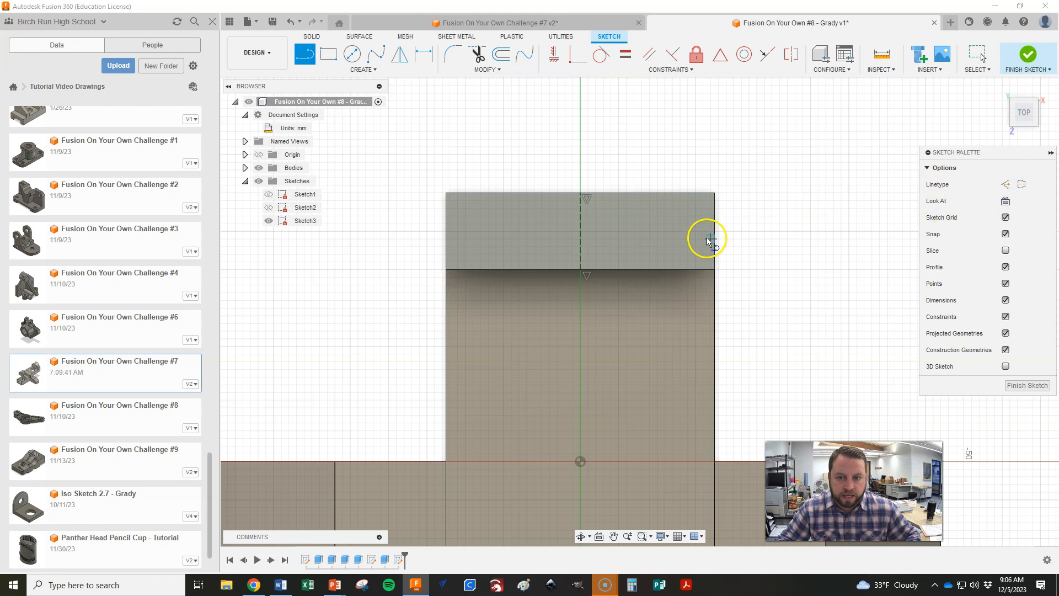
Step: Sketch a solid slanted line beside the centerline from the wall's front edge outward to its rear edge
key(alt+Tab)
key(alt+Tab)
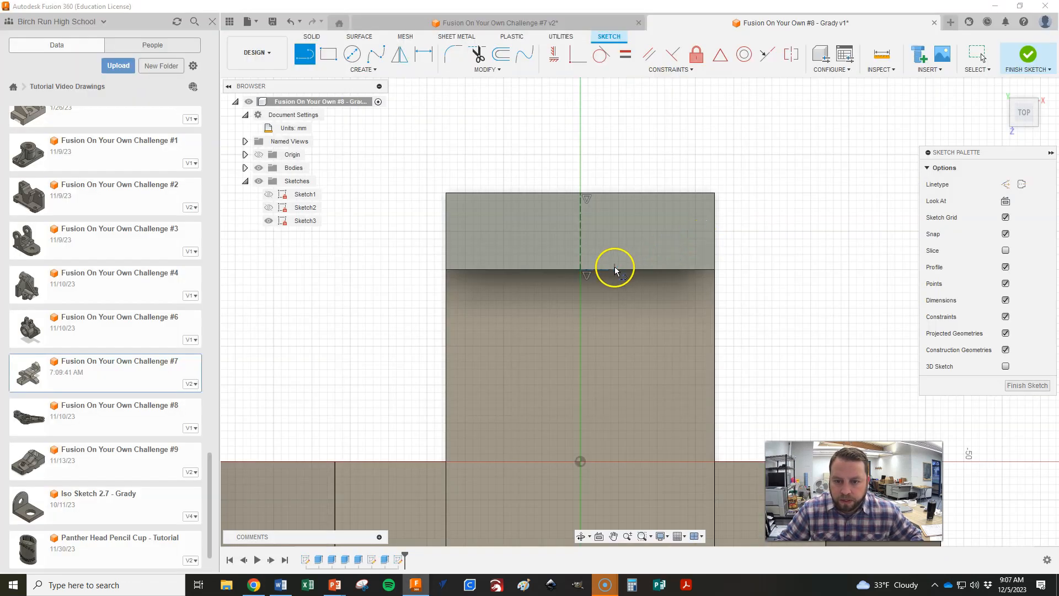
drag(616, 271, 649, 197)
Step: Dimension the slanted line's front endpoint 8 mm from the centerline, matching the R8 in the reference drawing
key(alt+Tab)
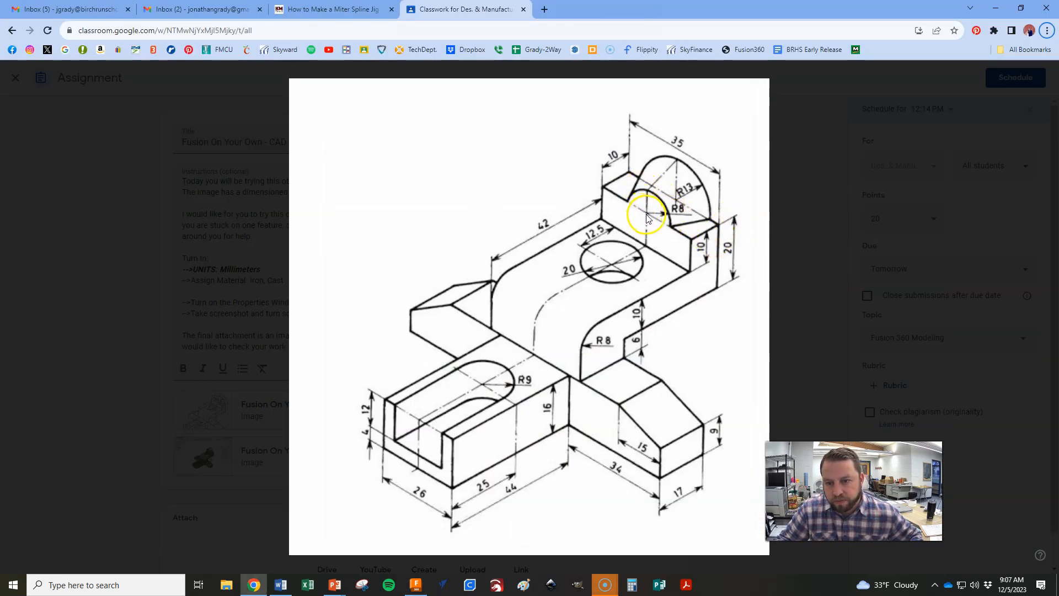
key(alt+Tab)
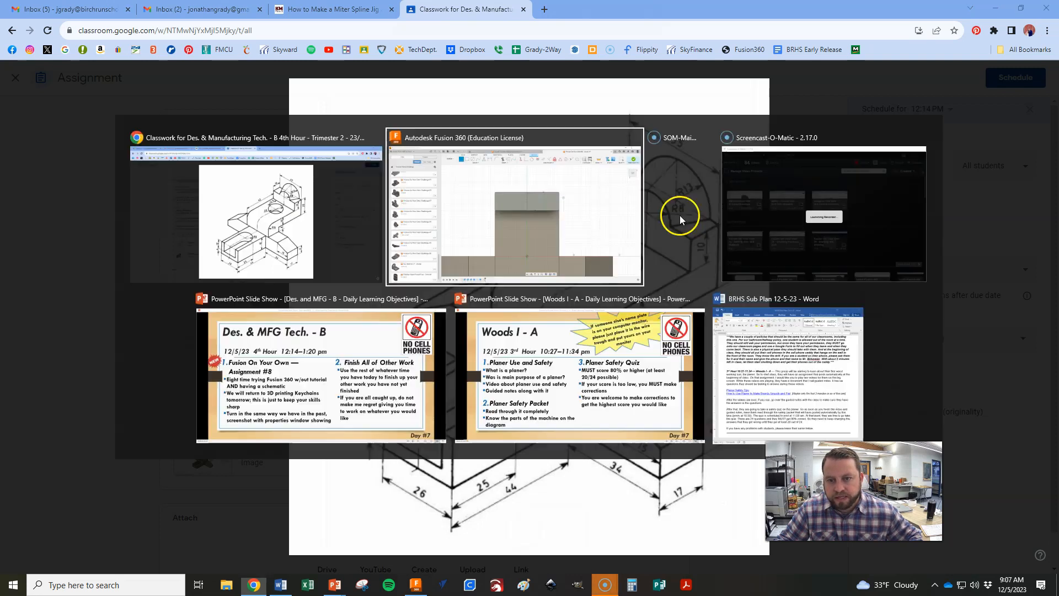
key(d)
click(583, 272)
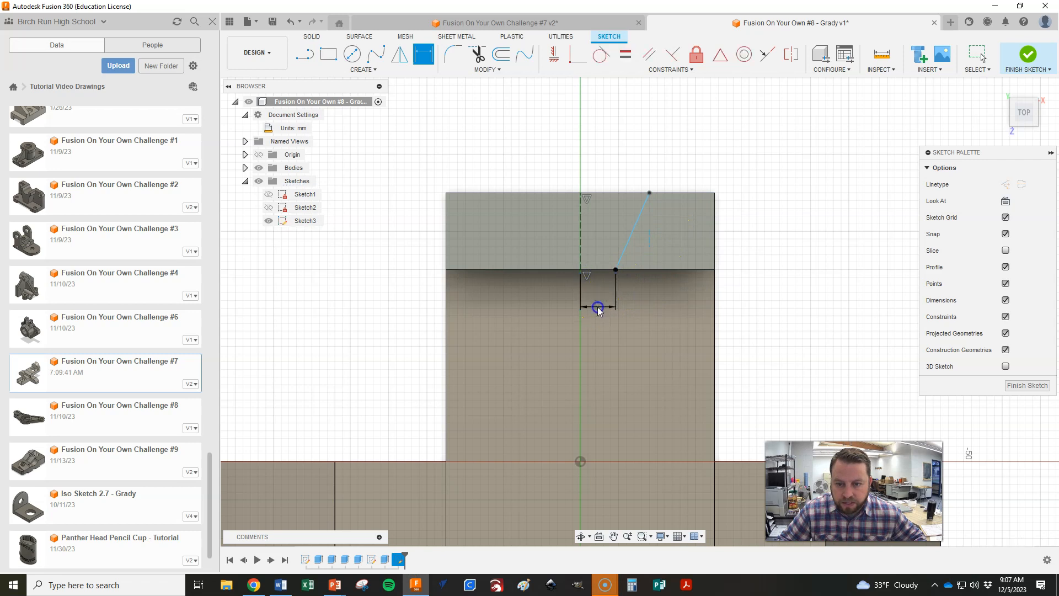
click(598, 307)
key(Return)
Step: Dimension the slanted line's rear endpoint 13 mm from the centerline, matching the R13 in the reference drawing
key(alt+Tab)
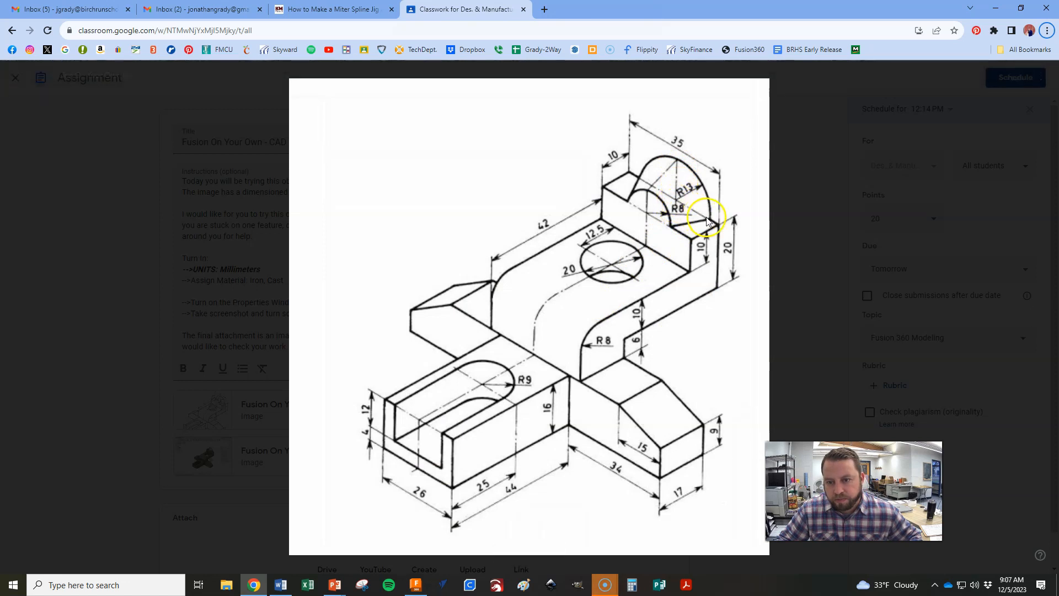
key(alt+Tab)
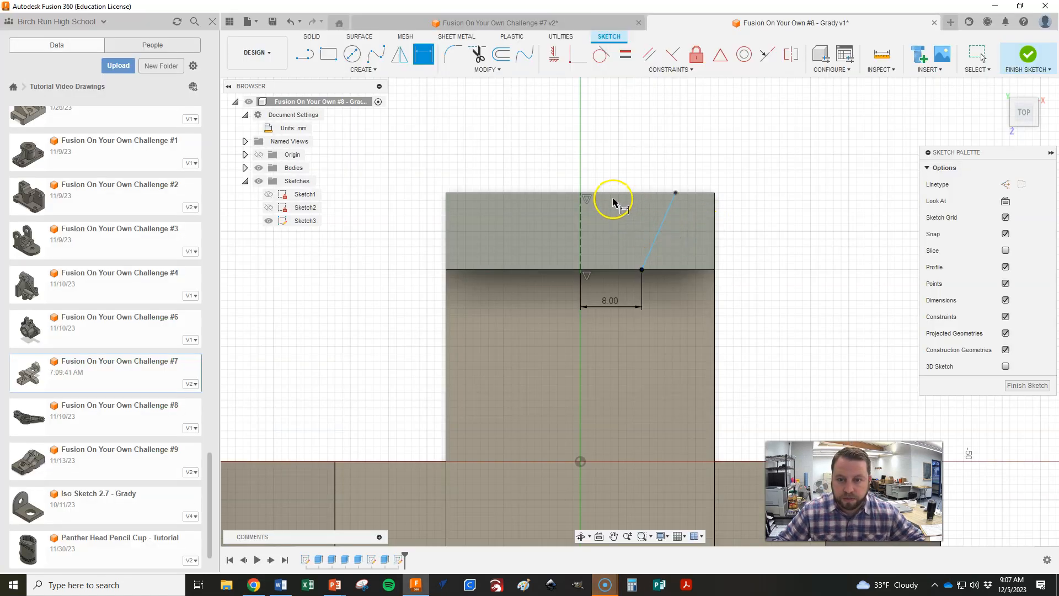
click(582, 195)
click(675, 193)
click(625, 153)
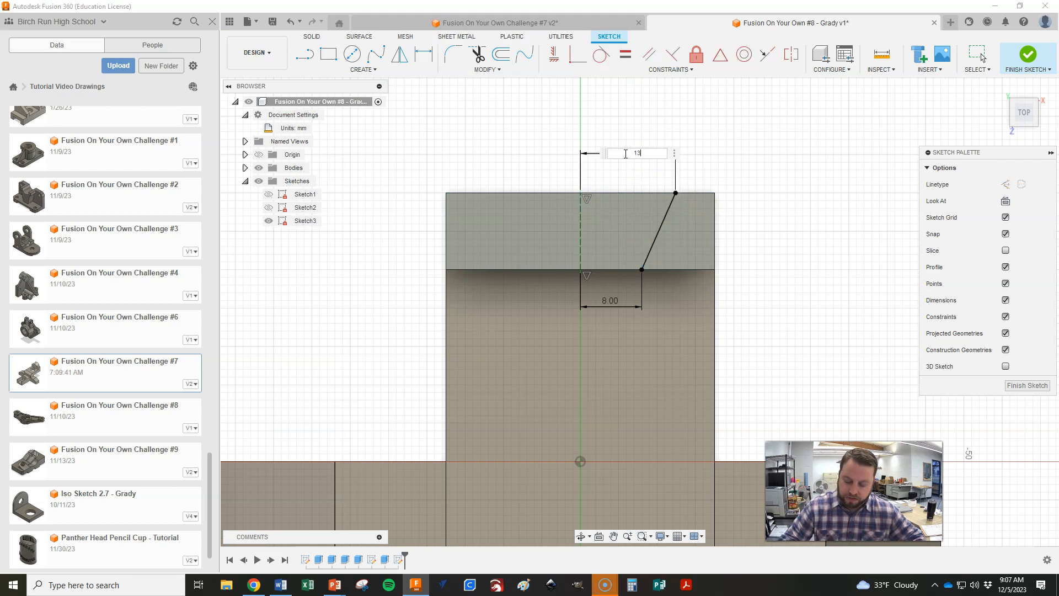
key(Return)
Step: Draw a solid line over the construction centerline between the wall's front and rear edges to close the profile, and finish the sketch
key(alt+Tab)
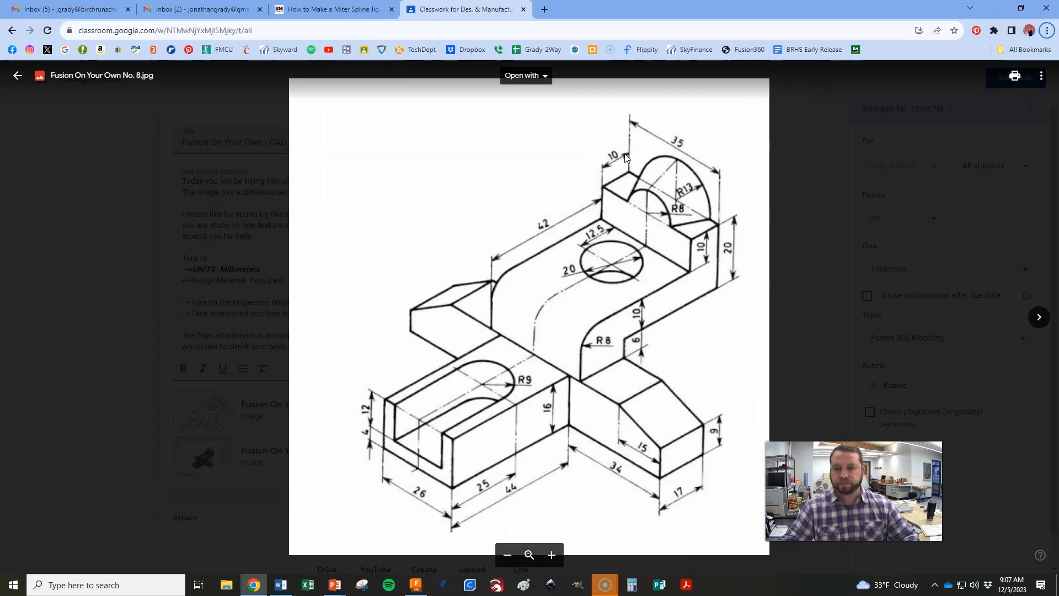
key(alt+Tab)
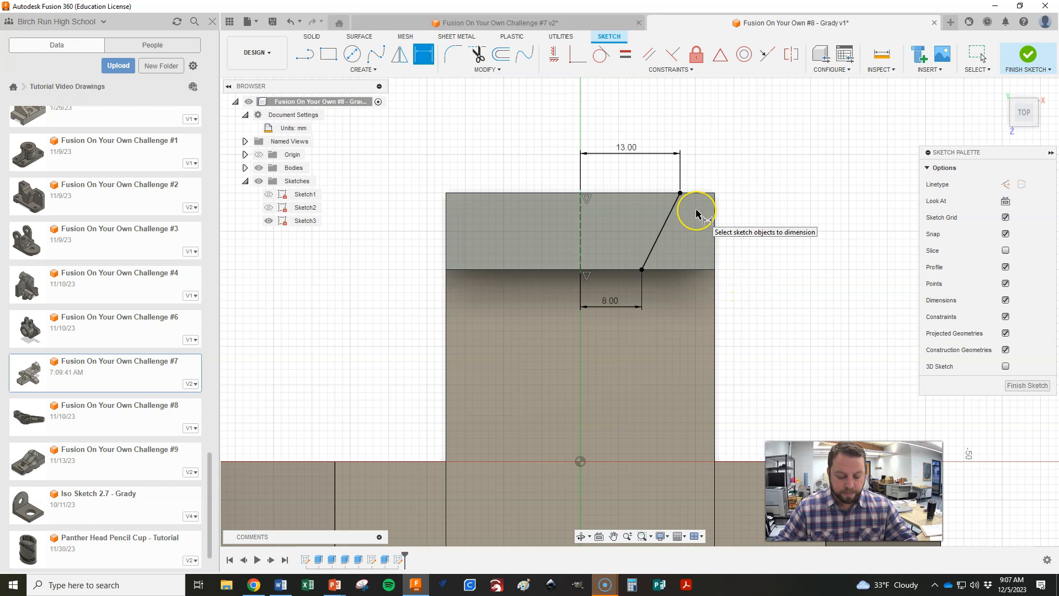
key(l)
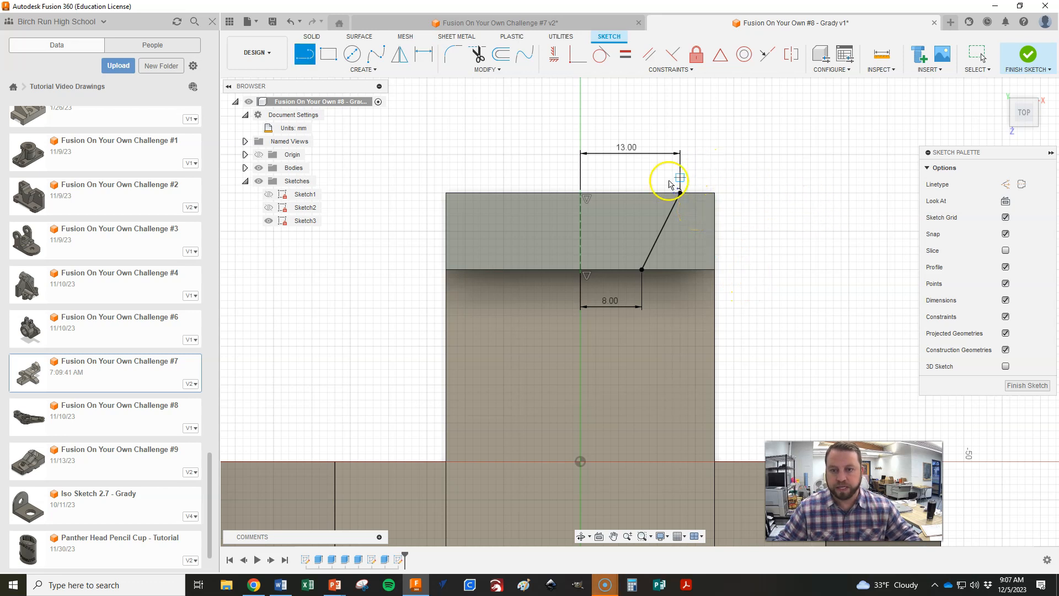
click(581, 270)
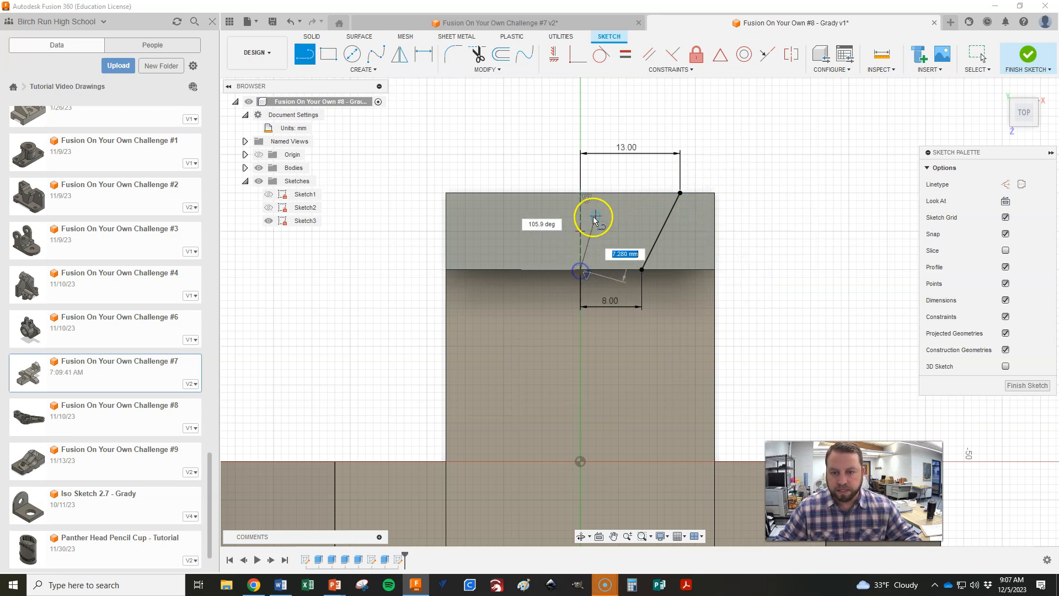
double_click(580, 194)
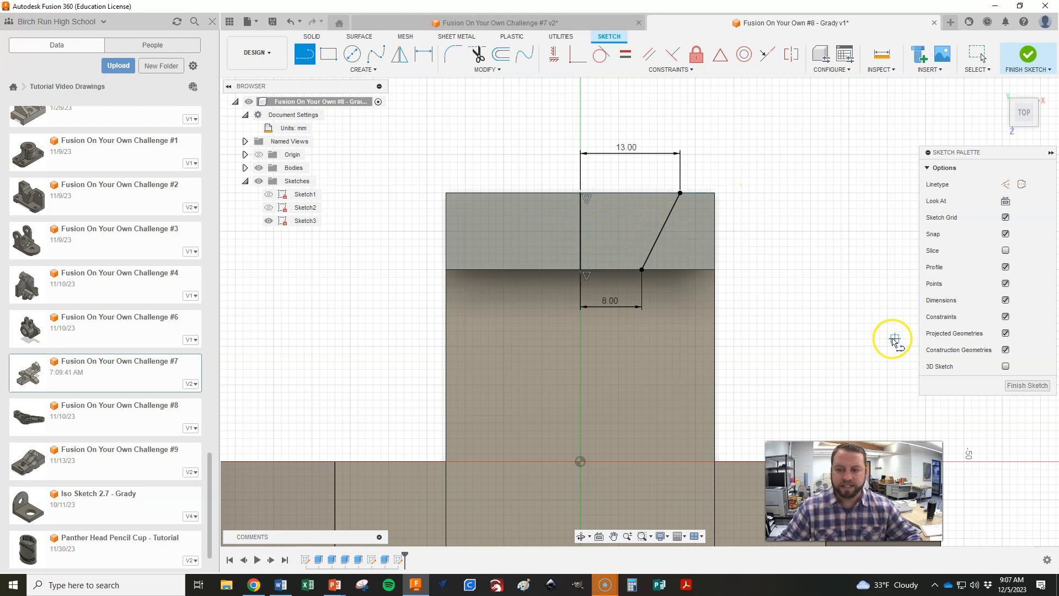
click(1025, 385)
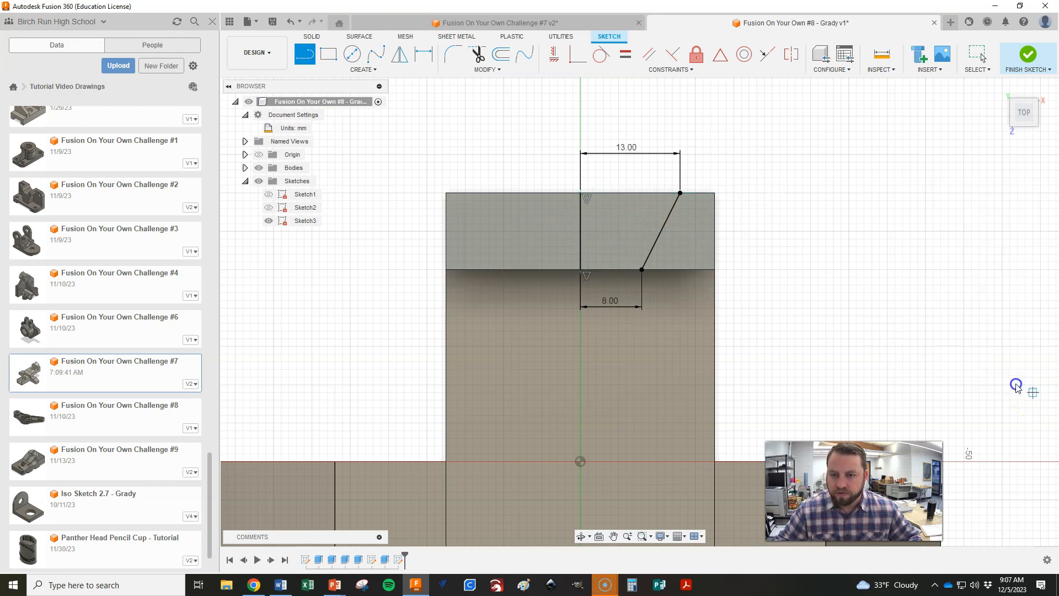
click(1005, 92)
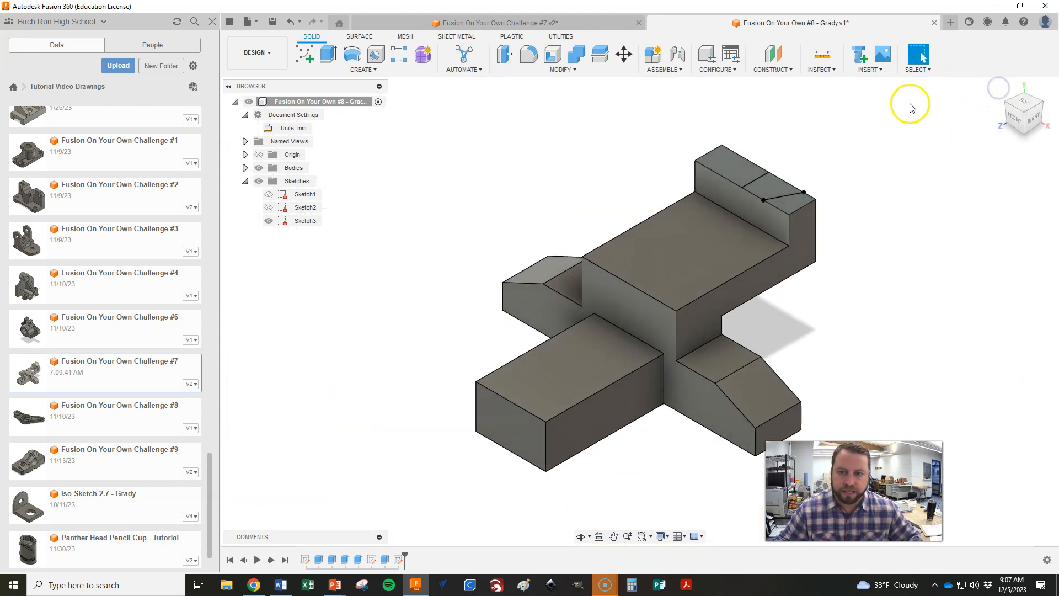
Step: Revolve the tapered profile 180° about the solid center line on the back wall's top, joining it to the body
click(353, 55)
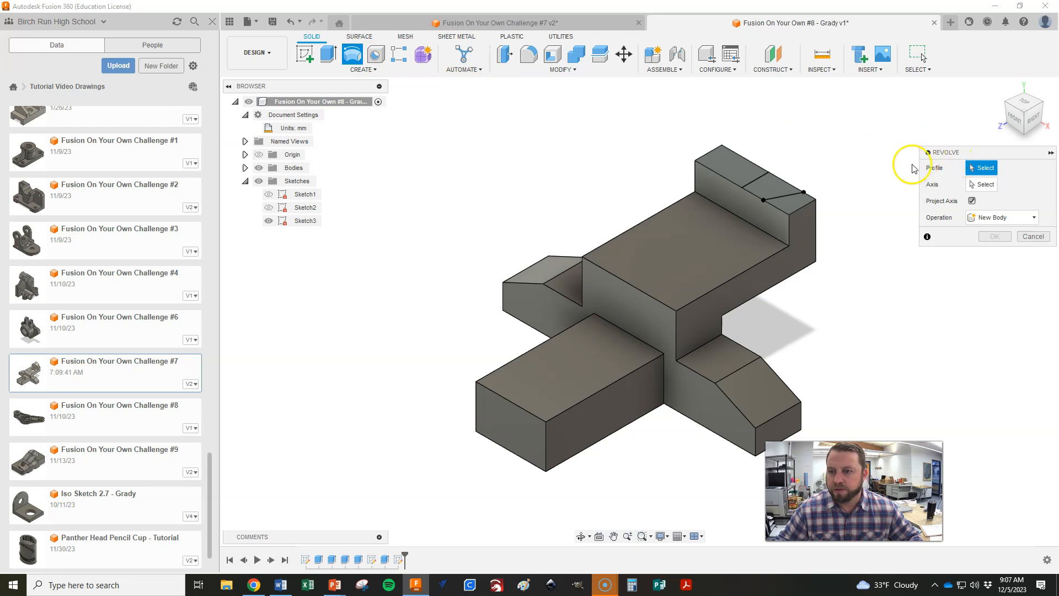
scroll(913, 168, up, 2)
click(748, 195)
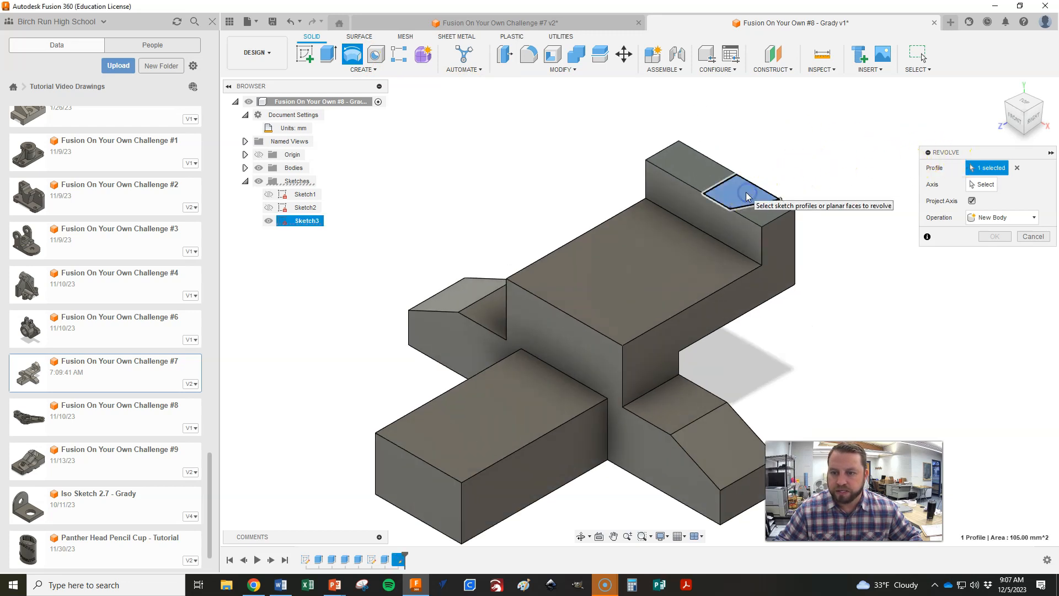
click(983, 184)
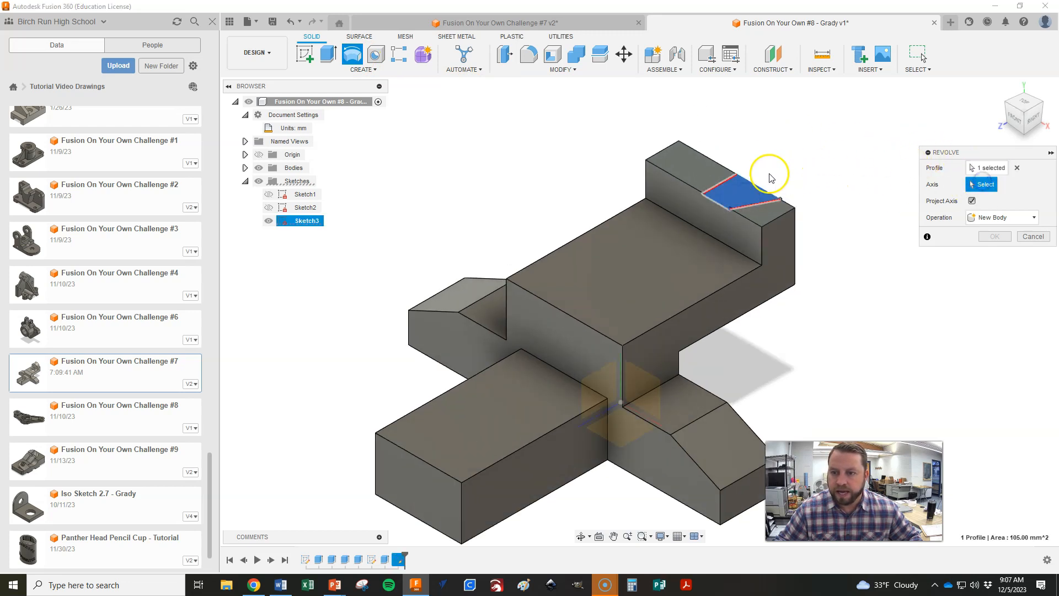
click(729, 178)
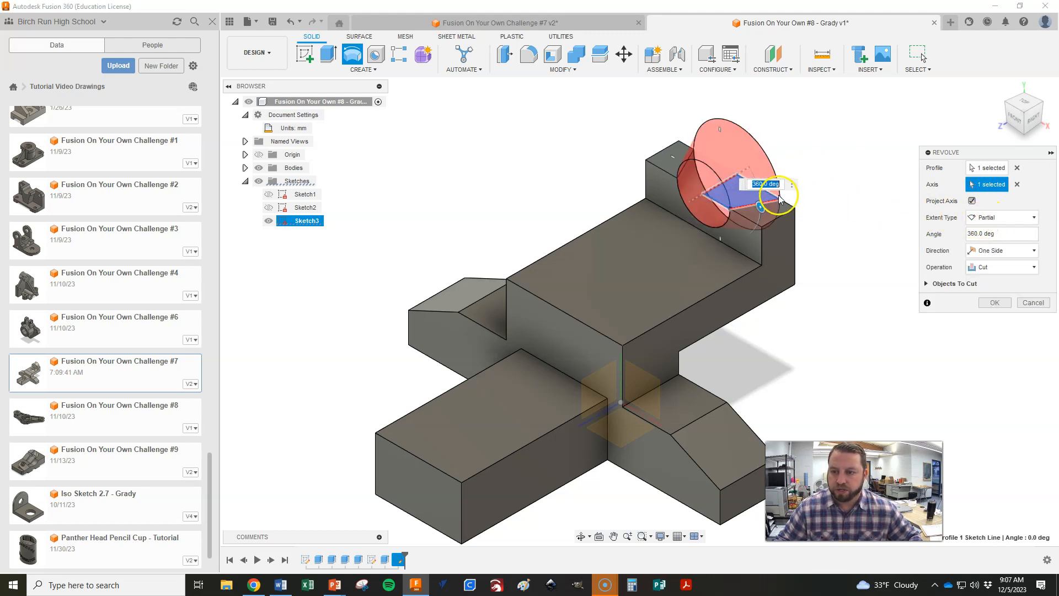
text(180)
key(Return)
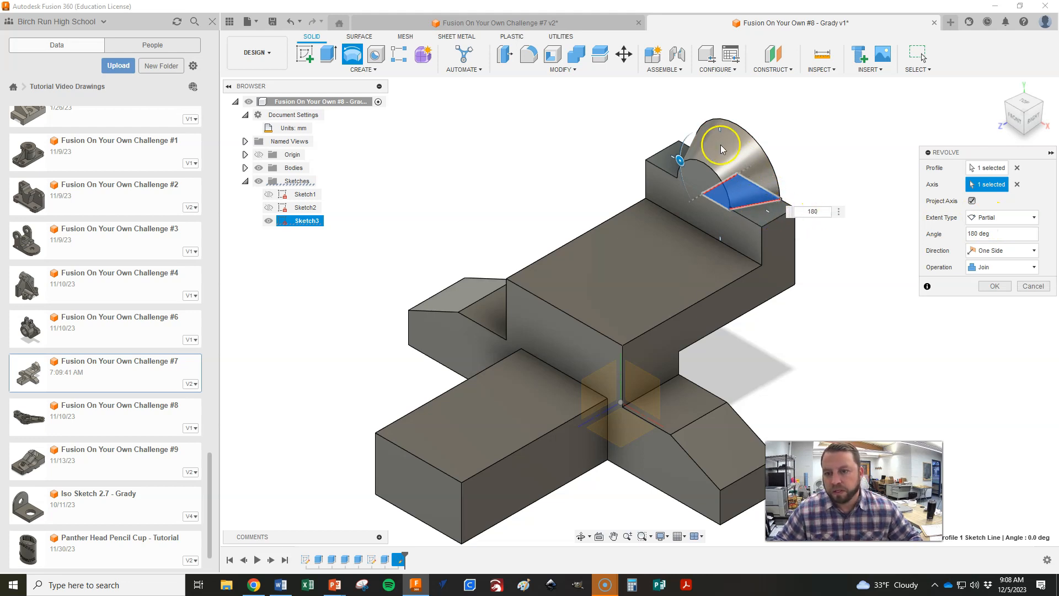
click(995, 286)
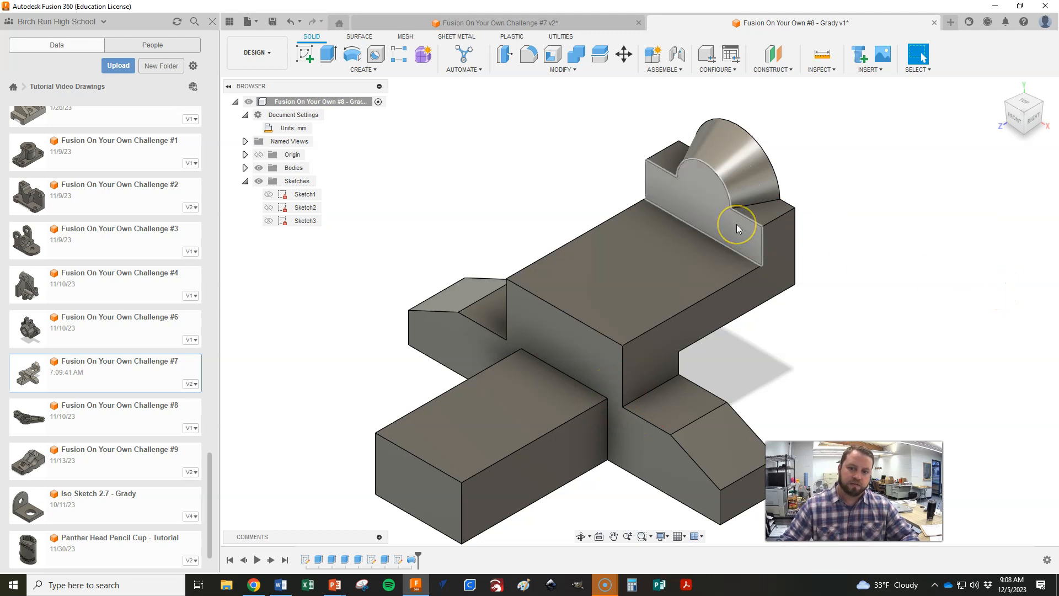
Step: Fillet the raised platform's upper front edge with an 8 mm radius, matching the R8 in the reference drawing
key(alt+Tab)
key(alt+Tab)
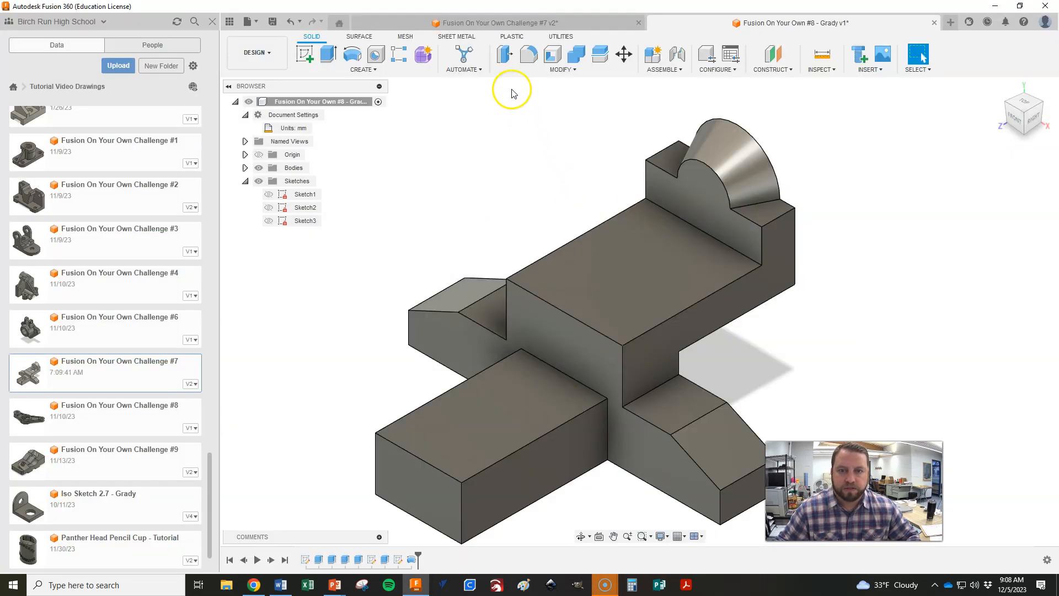
click(529, 54)
click(536, 300)
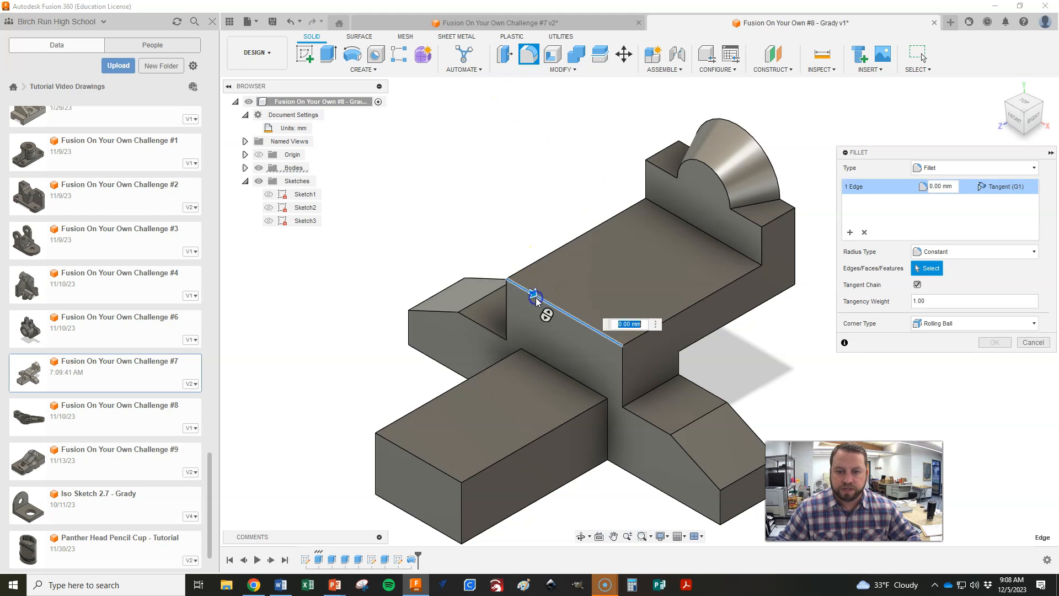
key(alt+Tab)
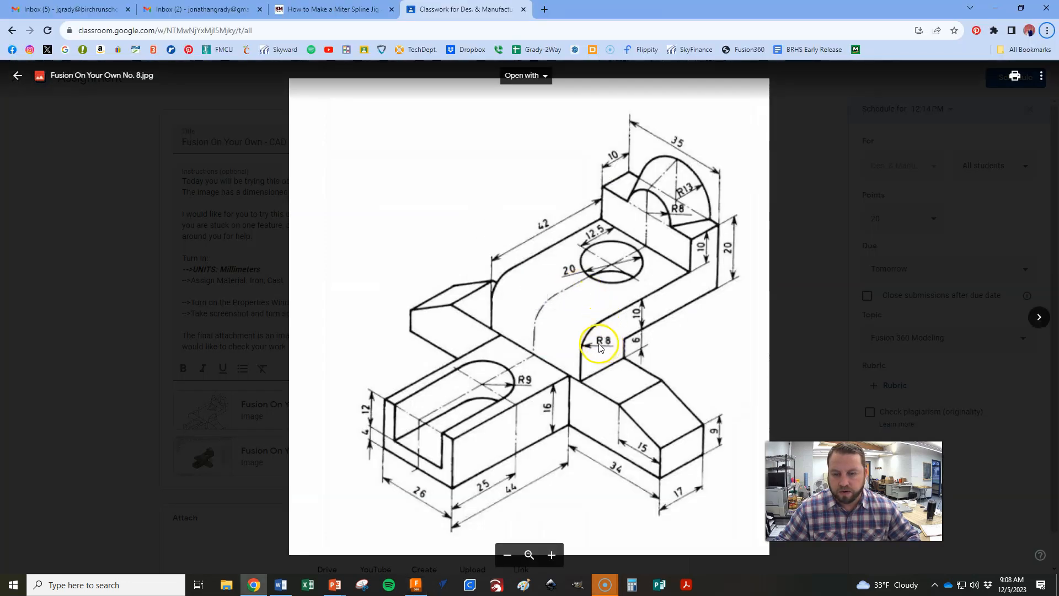
key(alt+Tab)
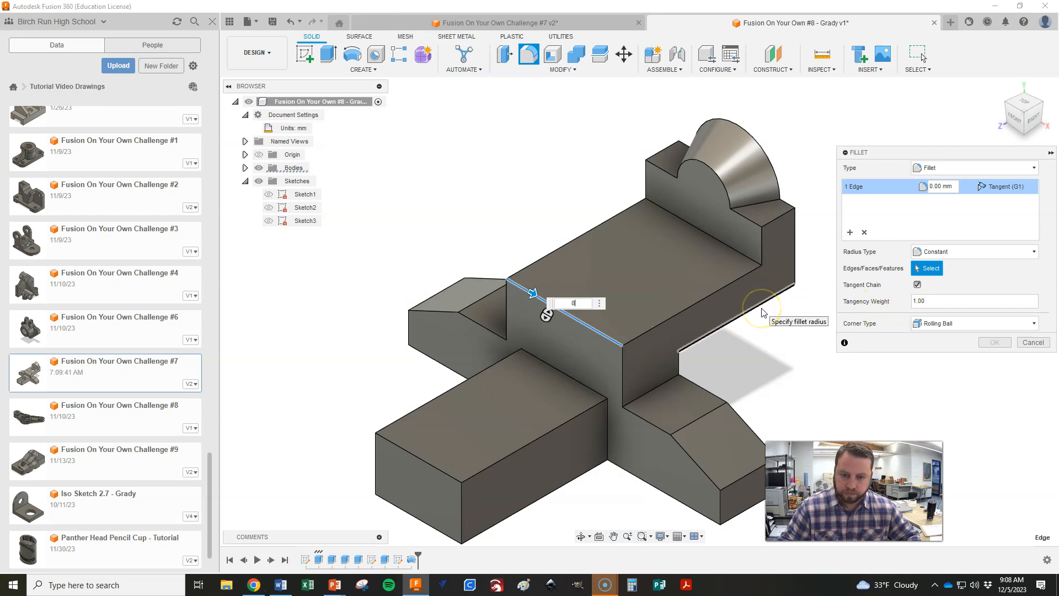
click(998, 346)
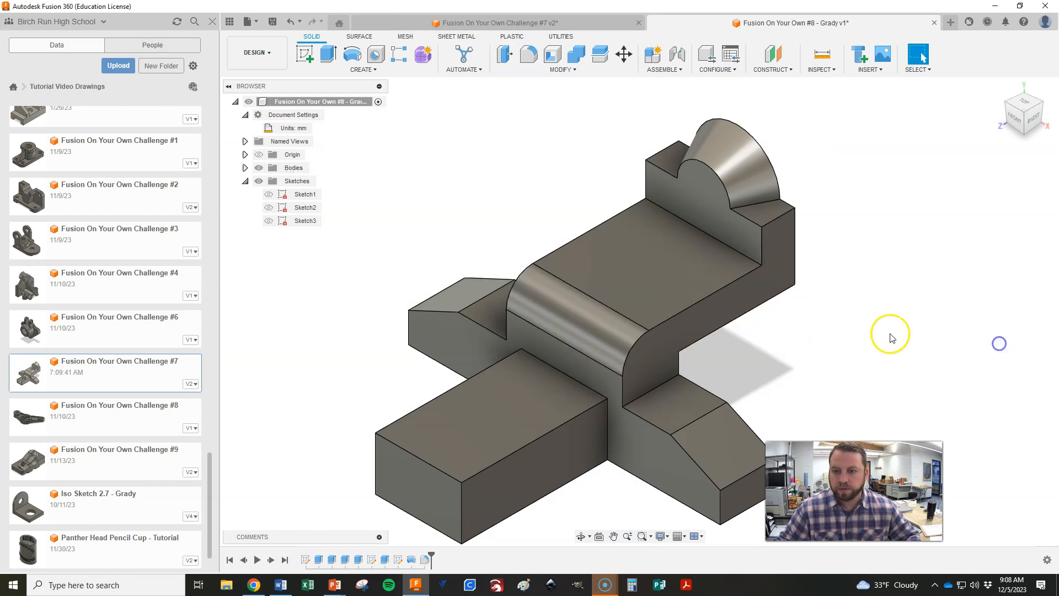
Step: Check the platform hole in the reference drawing and reopen Sketch2, which holds the back wall's 10 mm rectangle, for editing
key(alt+Tab)
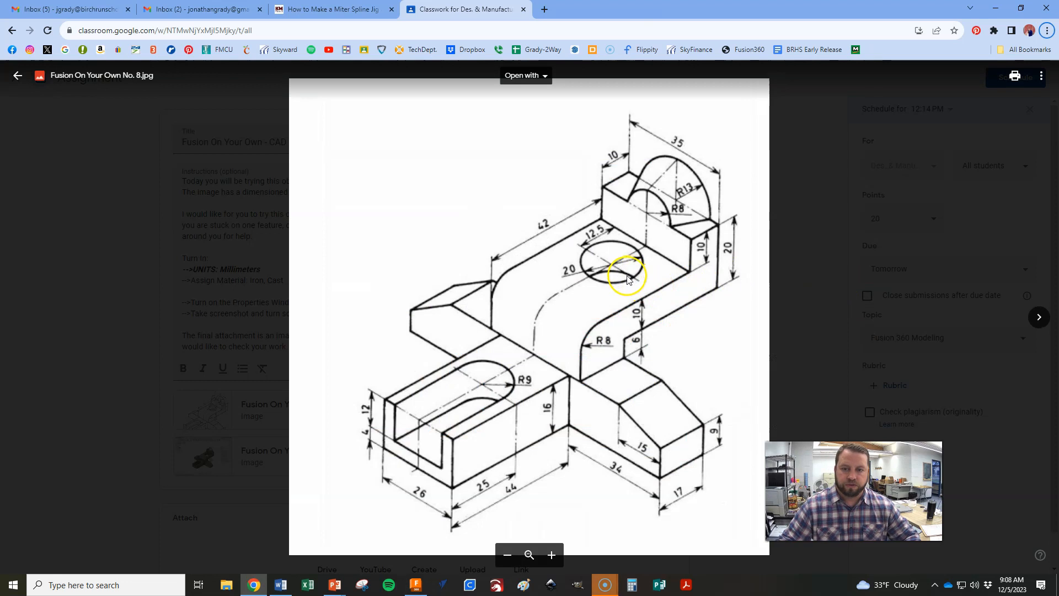
key(alt+Tab)
right_click(647, 266)
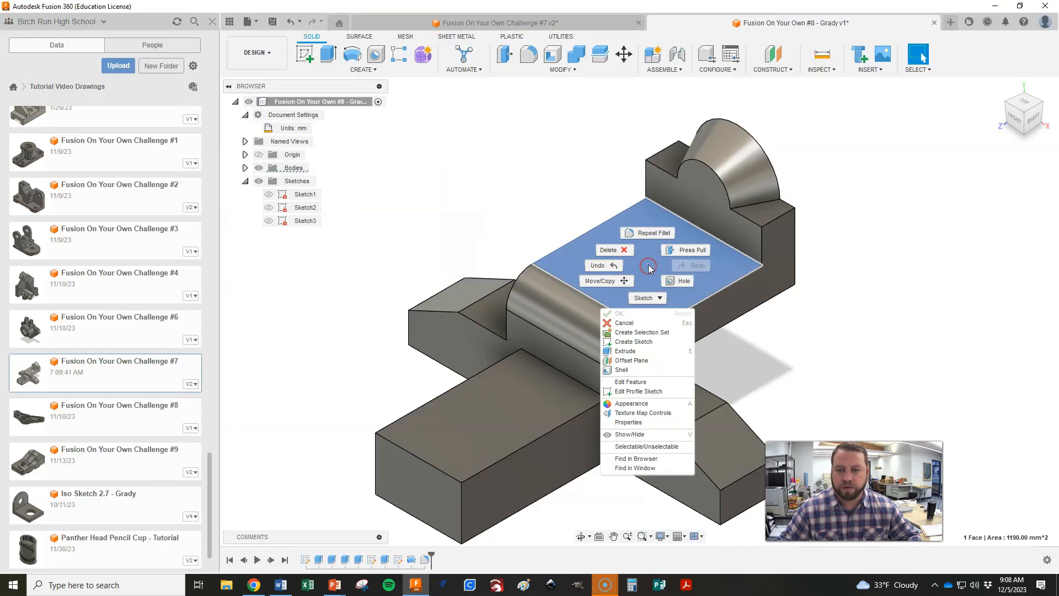
click(849, 312)
click(504, 168)
click(301, 209)
double_click(301, 209)
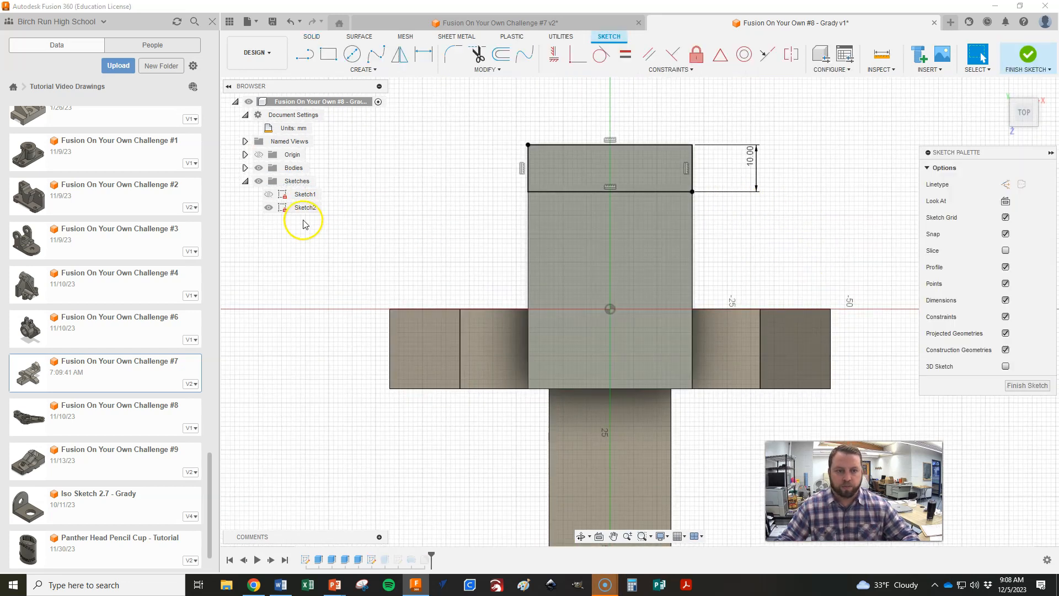
Step: Sketch a circle on the platform about 13 mm in front of the back wall and align its center vertically with the origin
key(alt+Tab)
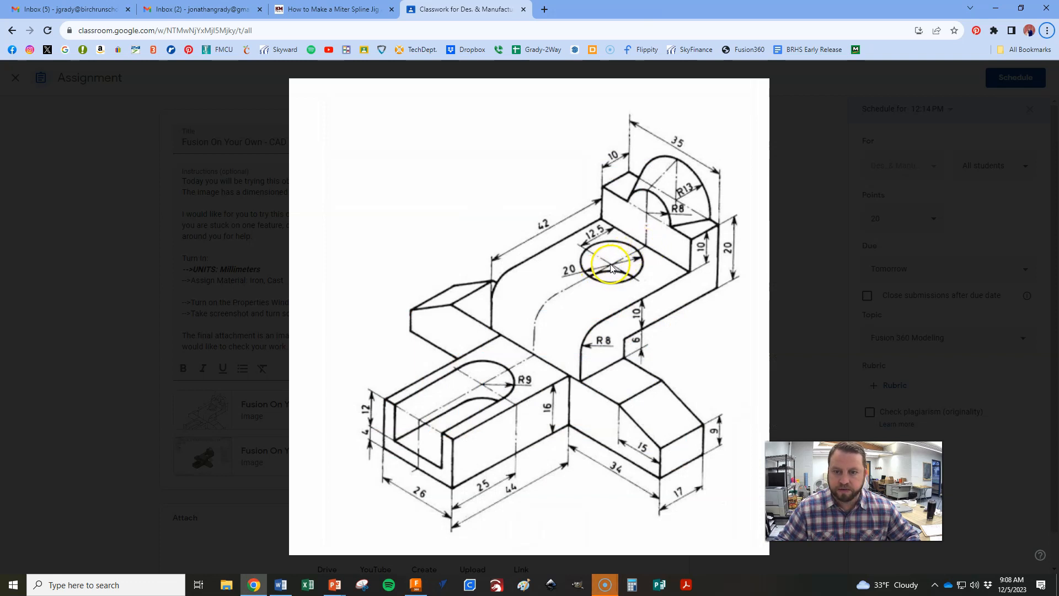
key(alt+Tab)
key(c)
click(582, 253)
click(570, 283)
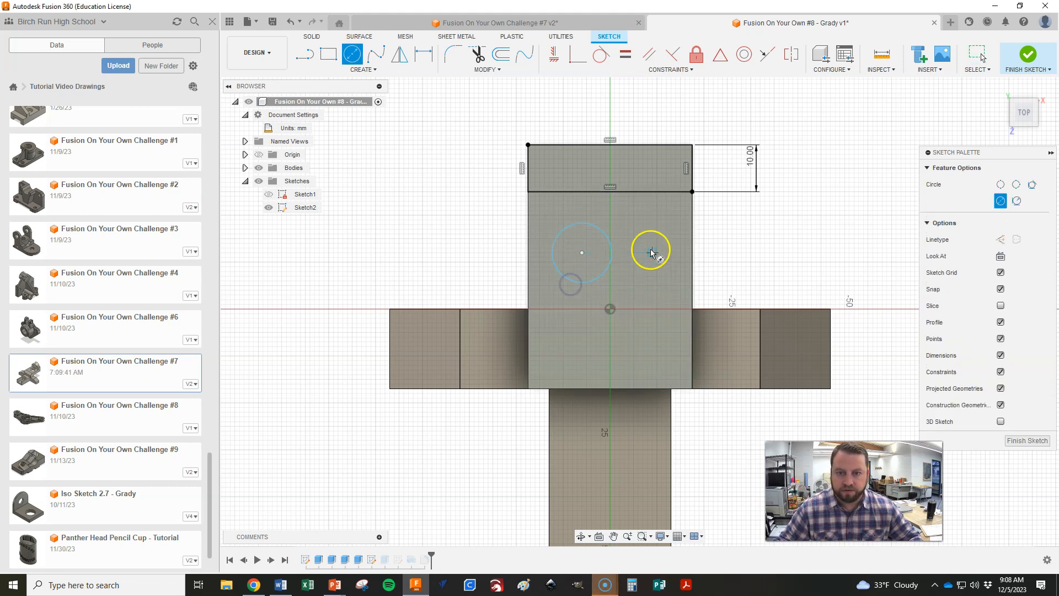
click(556, 55)
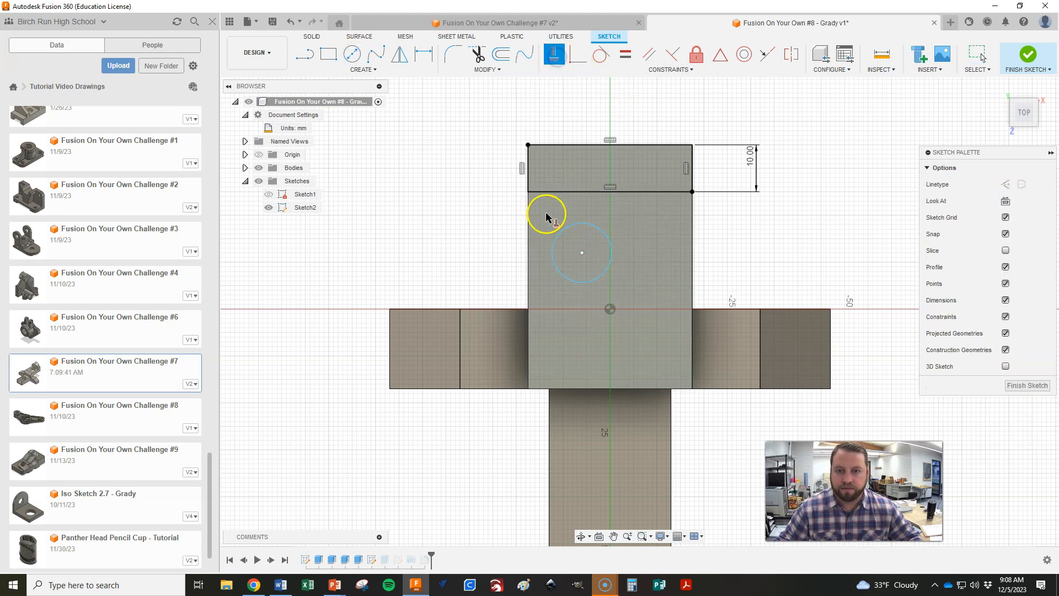
click(580, 253)
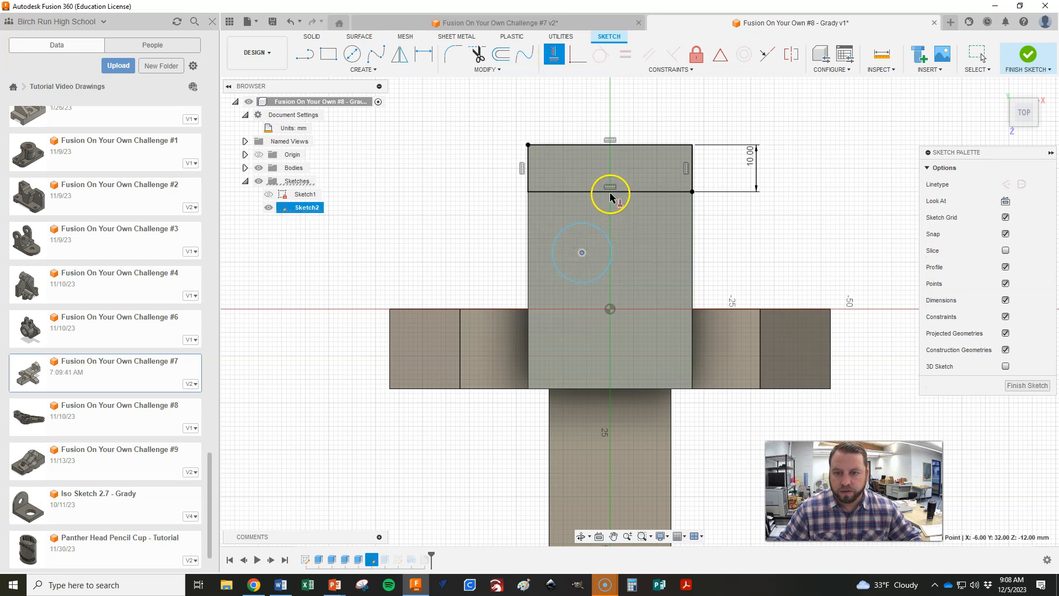
click(610, 310)
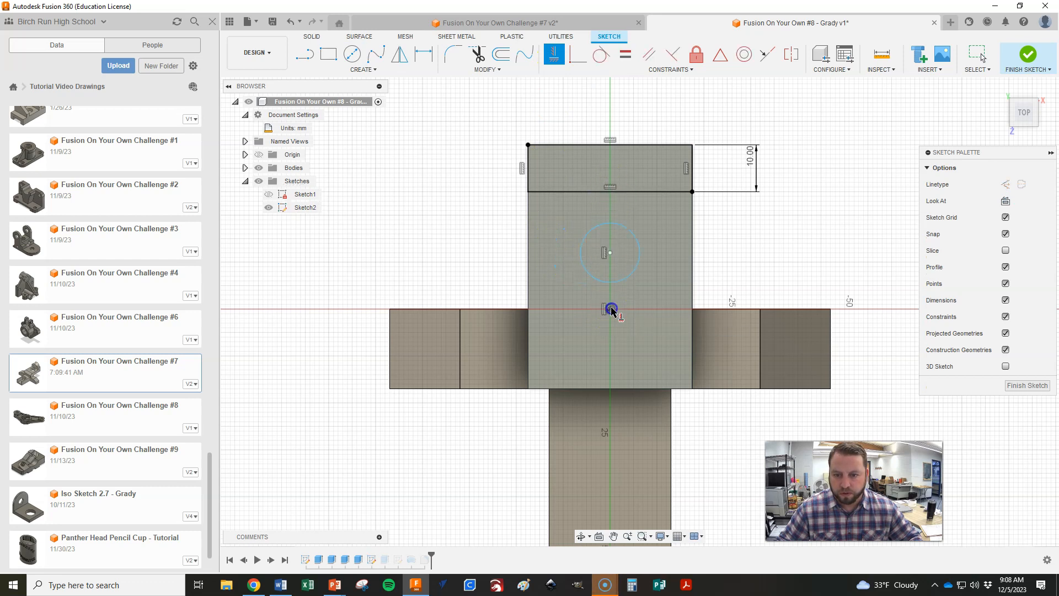
Step: Dimension the circle's center 12.5 mm from the back wall's front edge line
key(d)
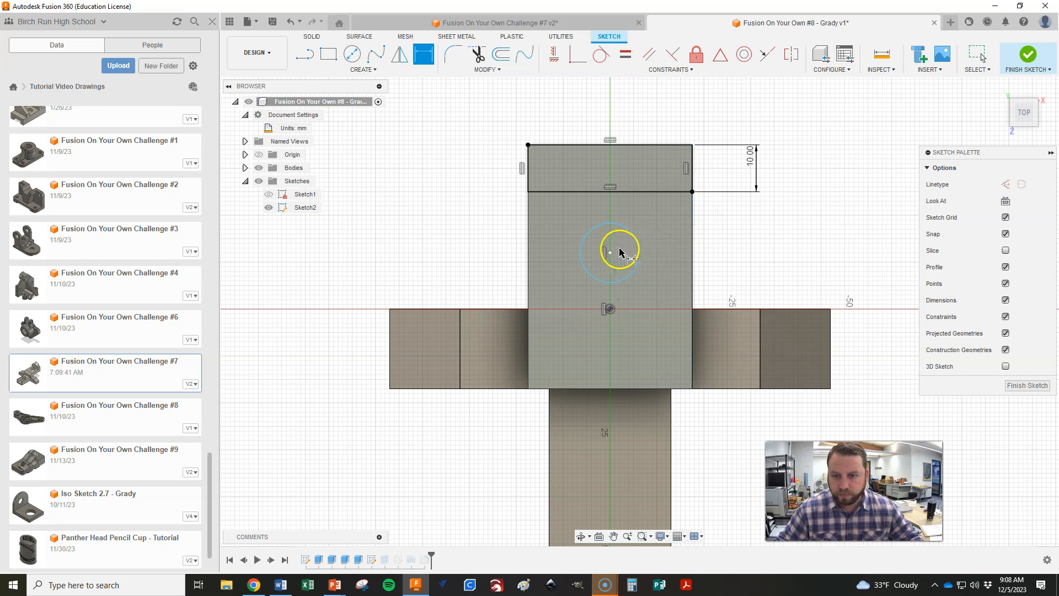
click(610, 252)
click(643, 192)
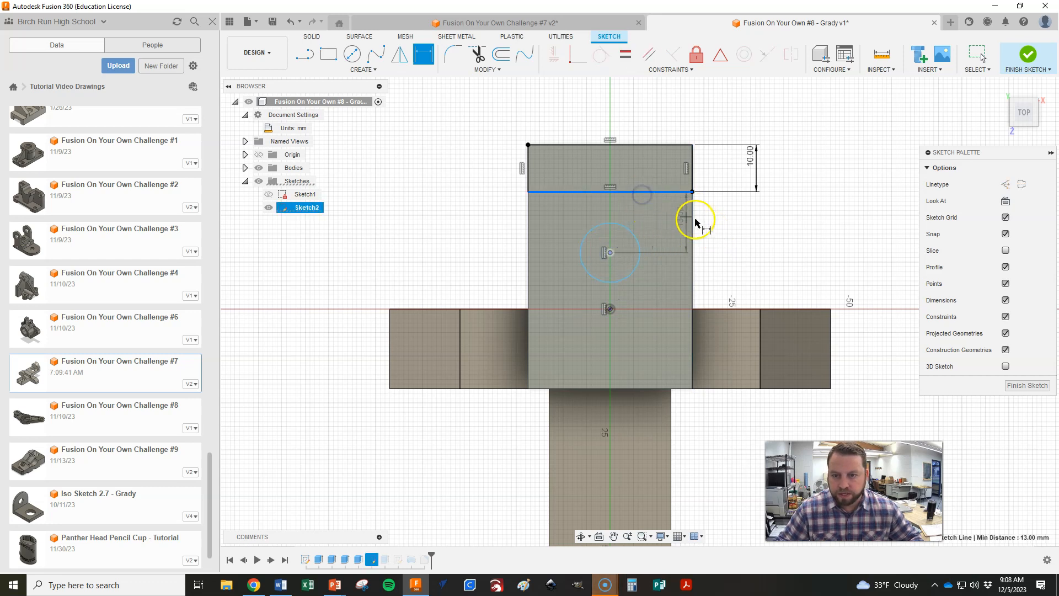
click(728, 221)
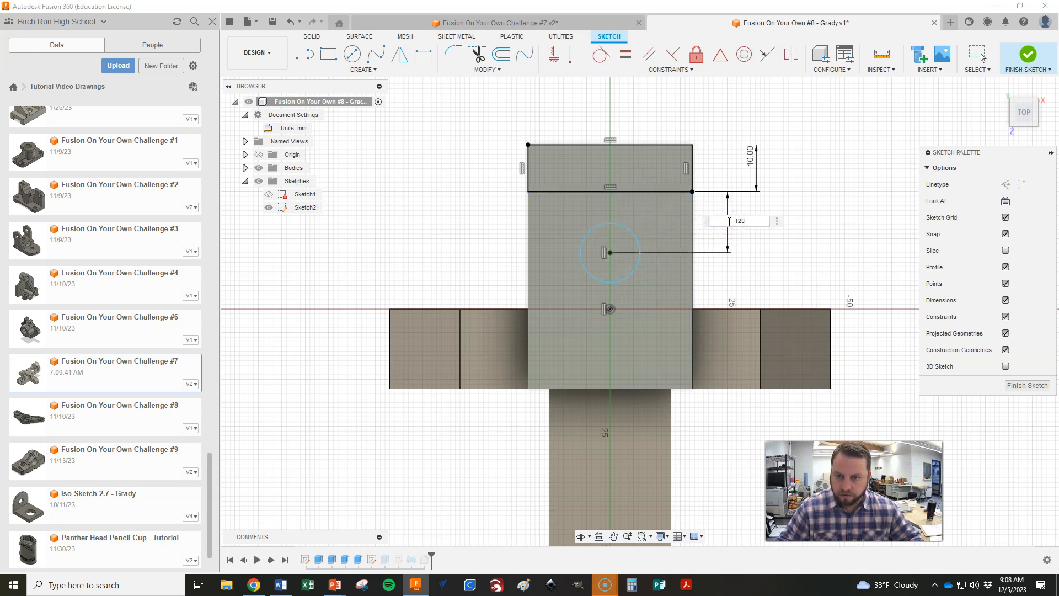
text(12.5)
key(Return)
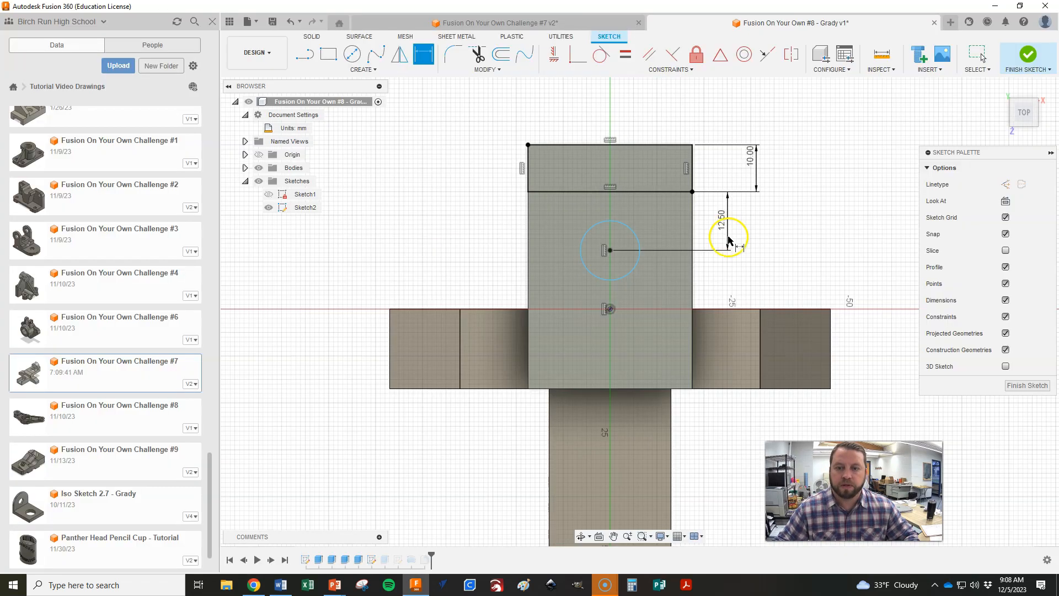
Step: Dimension the circle's diameter as 20 mm
click(636, 266)
click(778, 276)
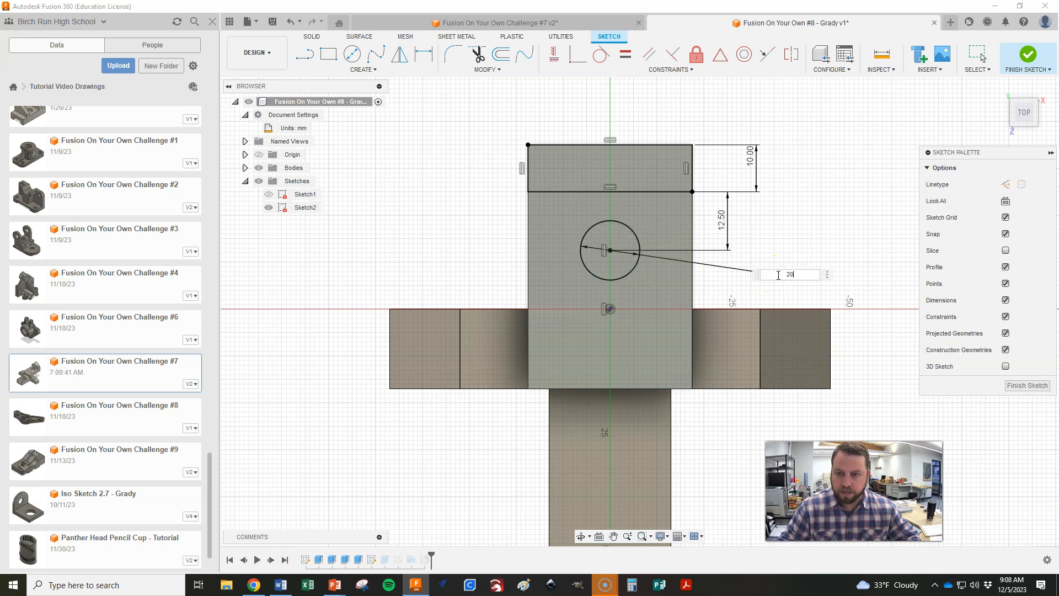
key(Return)
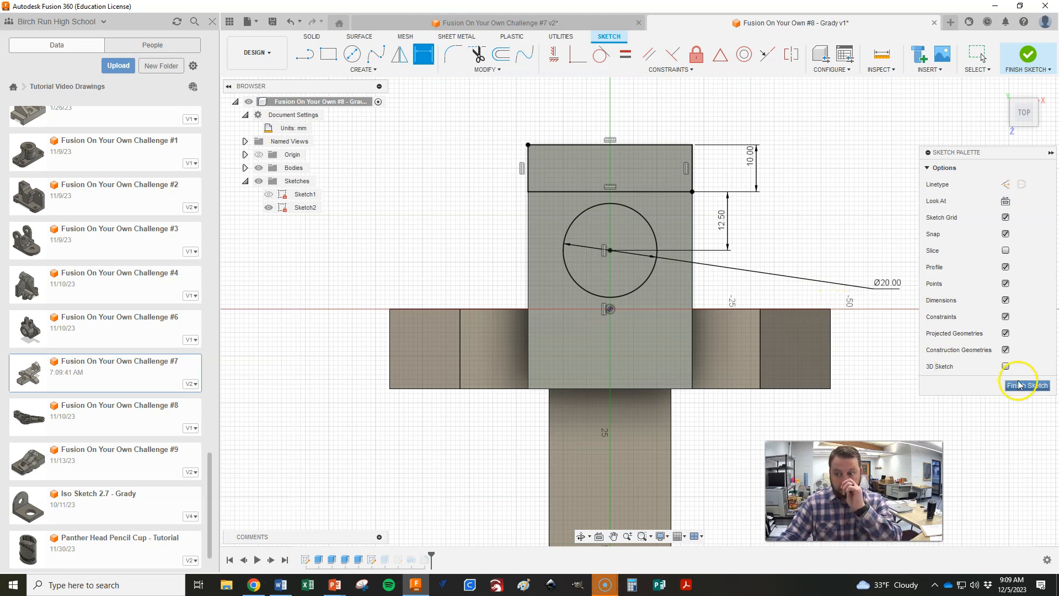
Step: Finish the sketch, cut the 20 mm circle through the platform with the All extent, and hide Sketch2
click(1018, 384)
click(268, 208)
key(e)
click(634, 259)
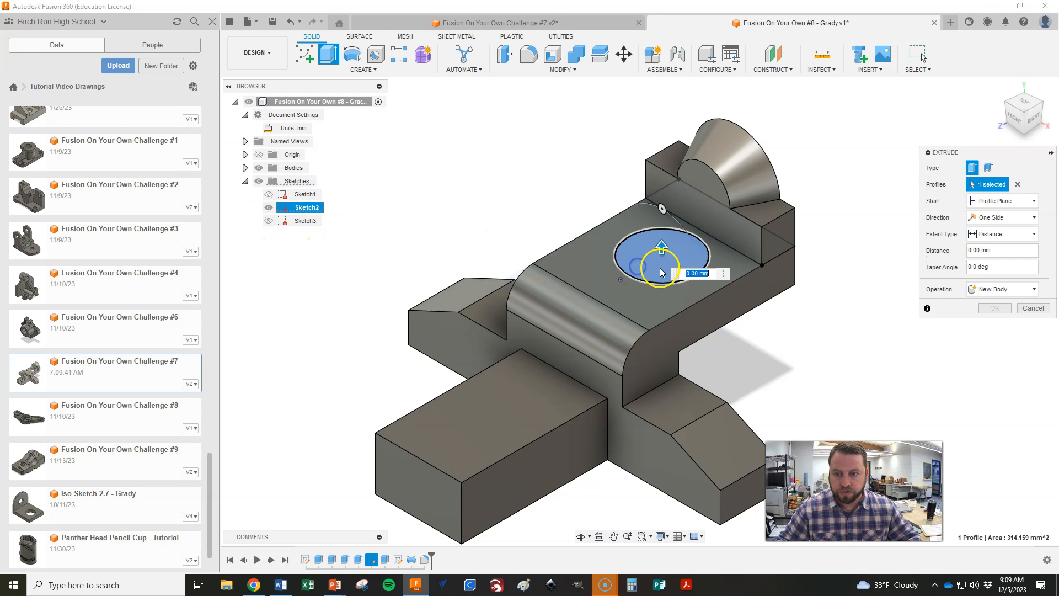
drag(686, 327, 687, 333)
drag(660, 247, 682, 332)
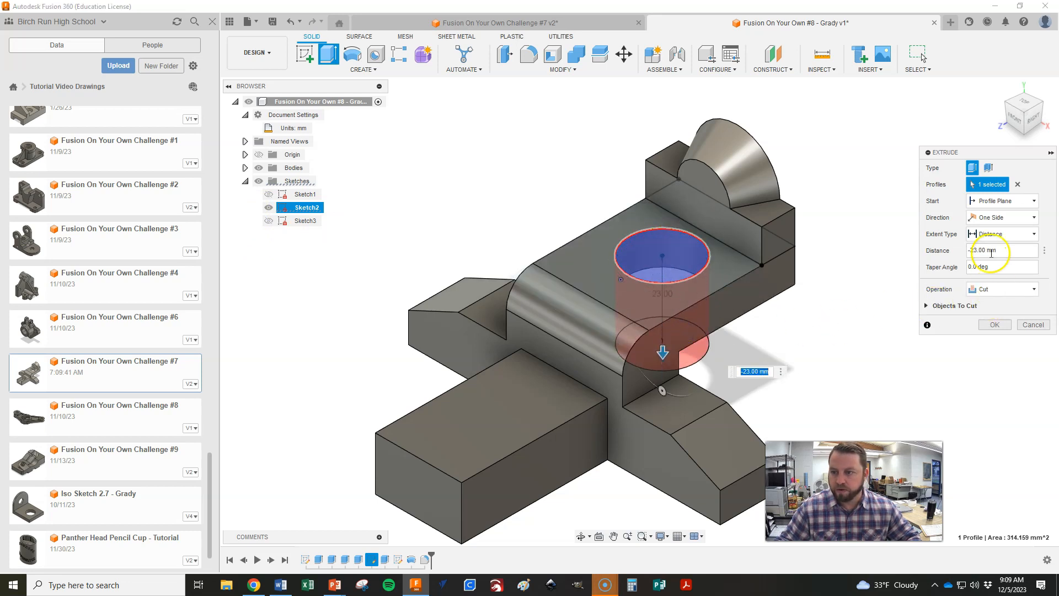
click(1001, 234)
click(986, 276)
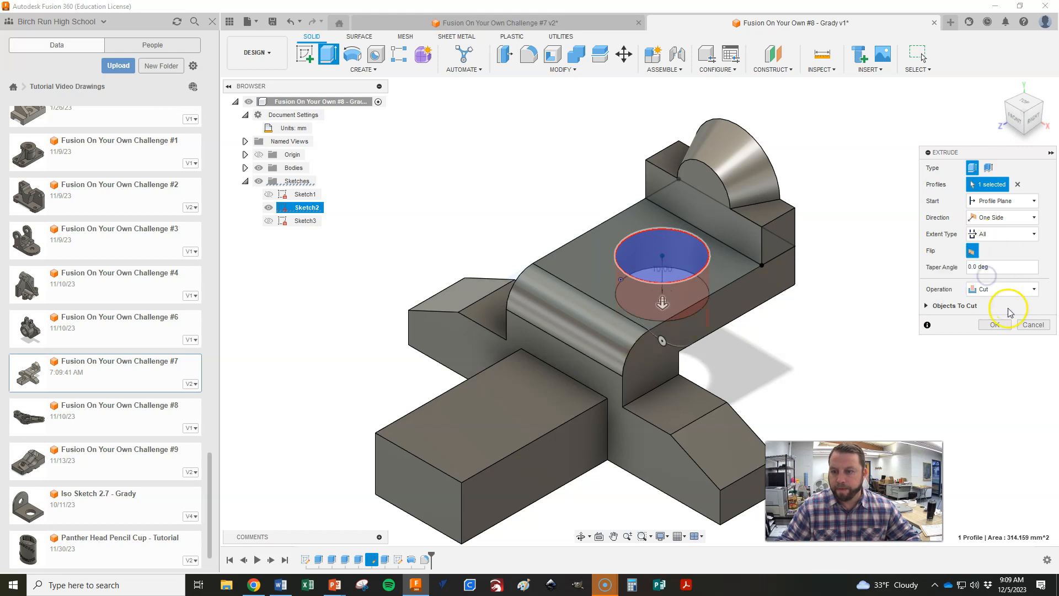
click(999, 324)
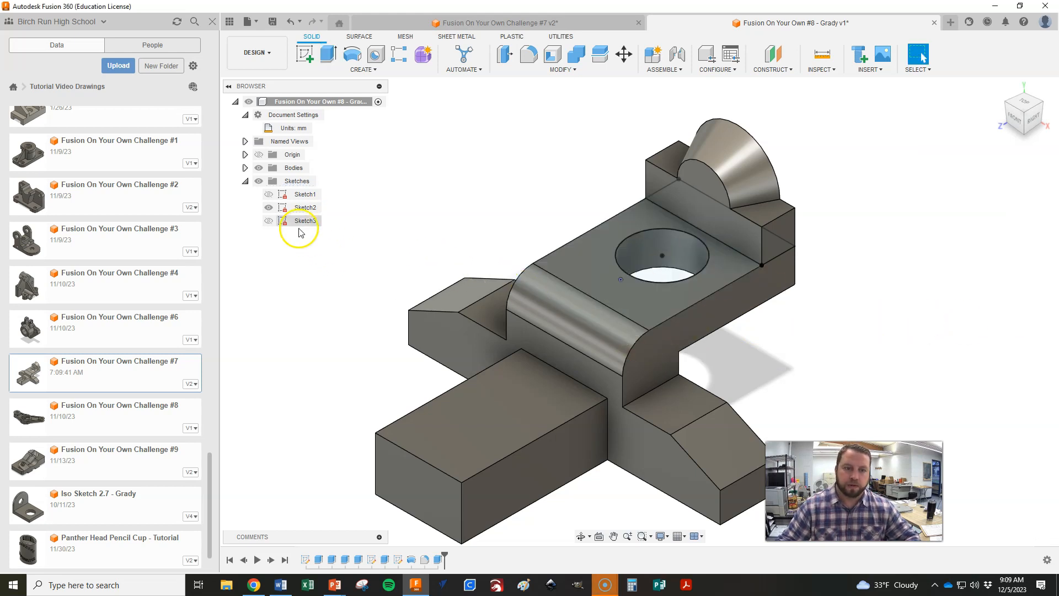
click(270, 209)
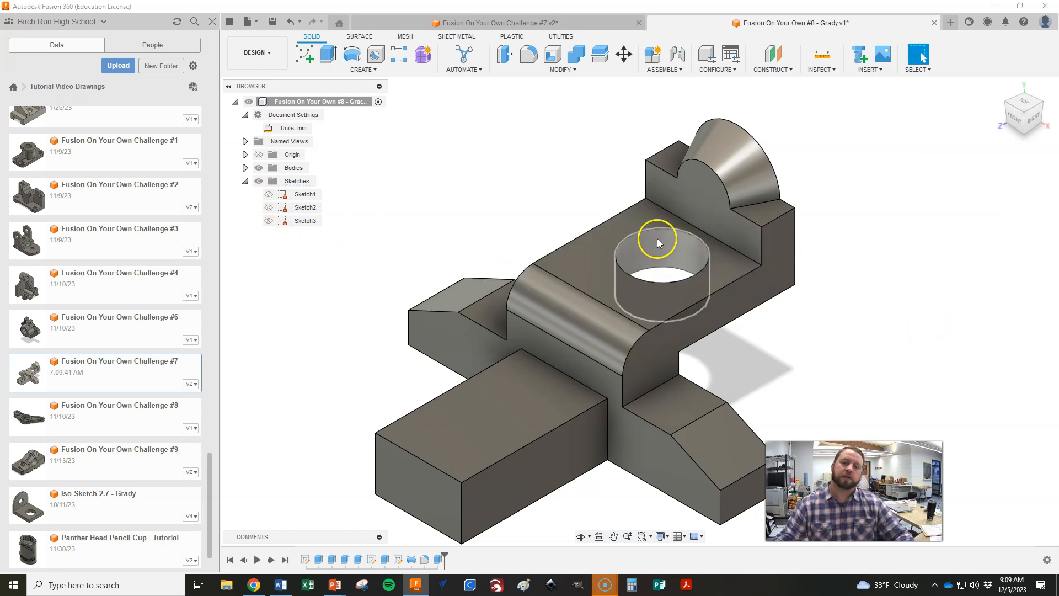
Step: Compare the model with the reference drawing and check the dimensions of the front arm's slot
key(alt+Tab)
key(alt+Tab)
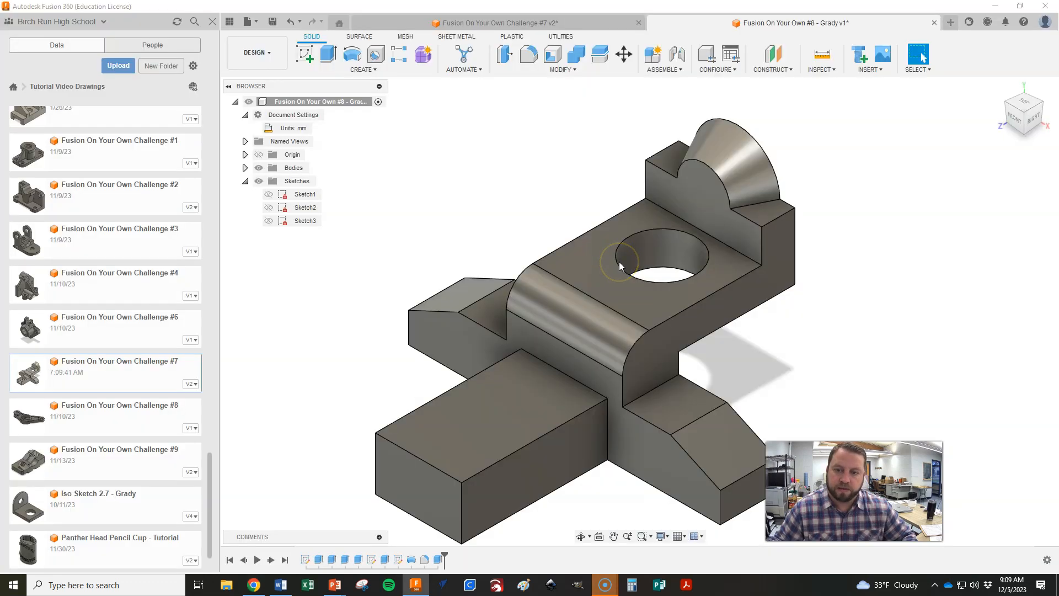
key(alt+Tab)
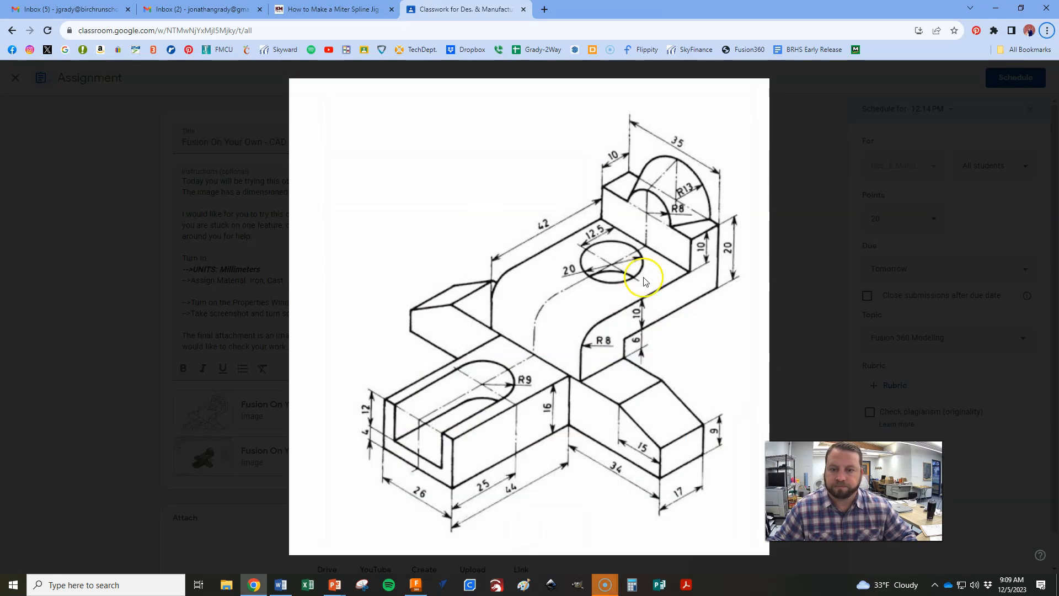
key(alt+Tab)
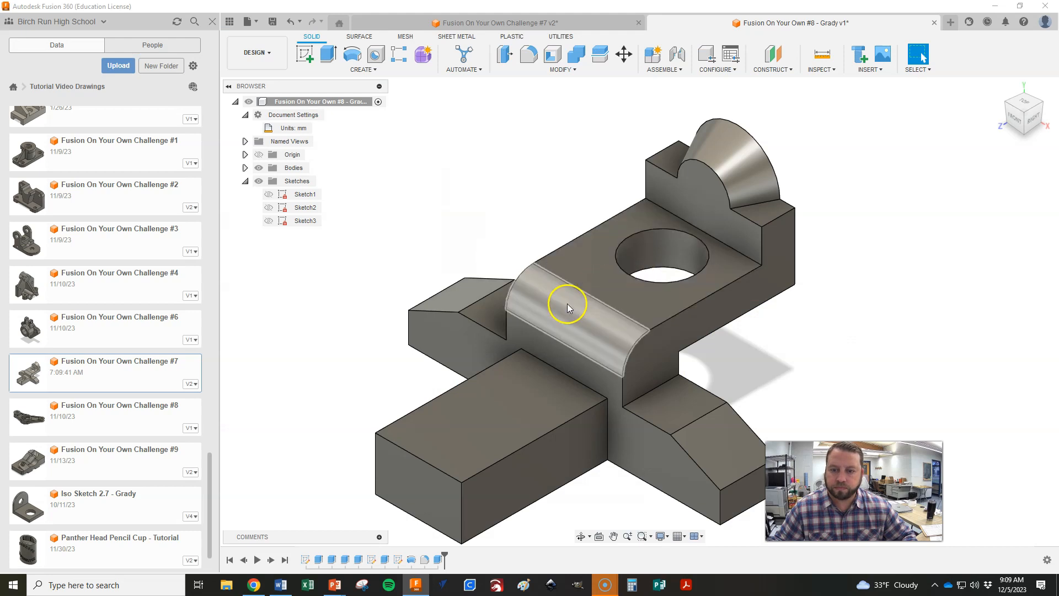
key(alt+Tab)
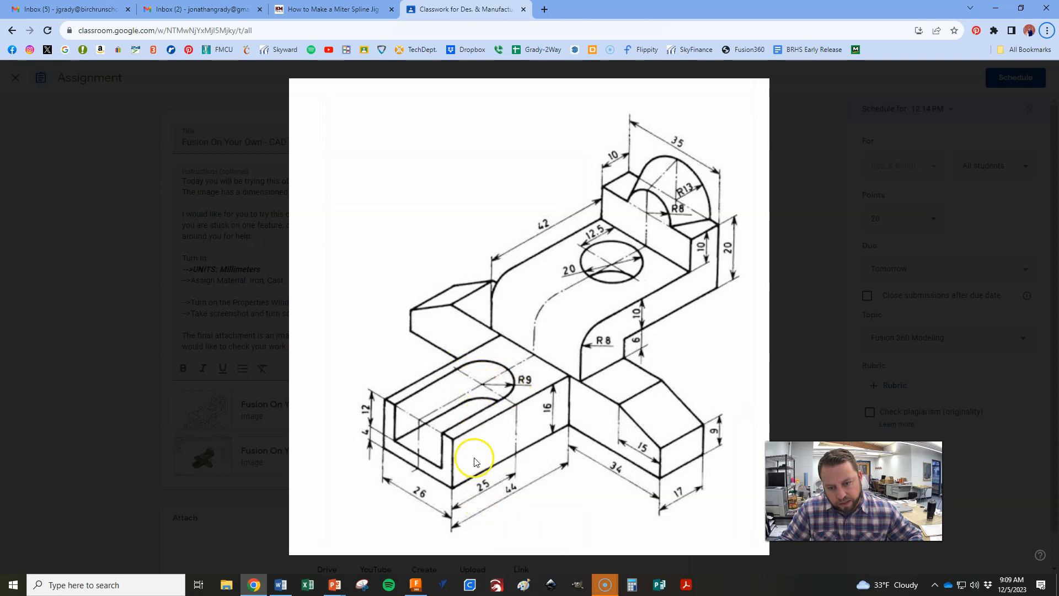
key(alt+Tab)
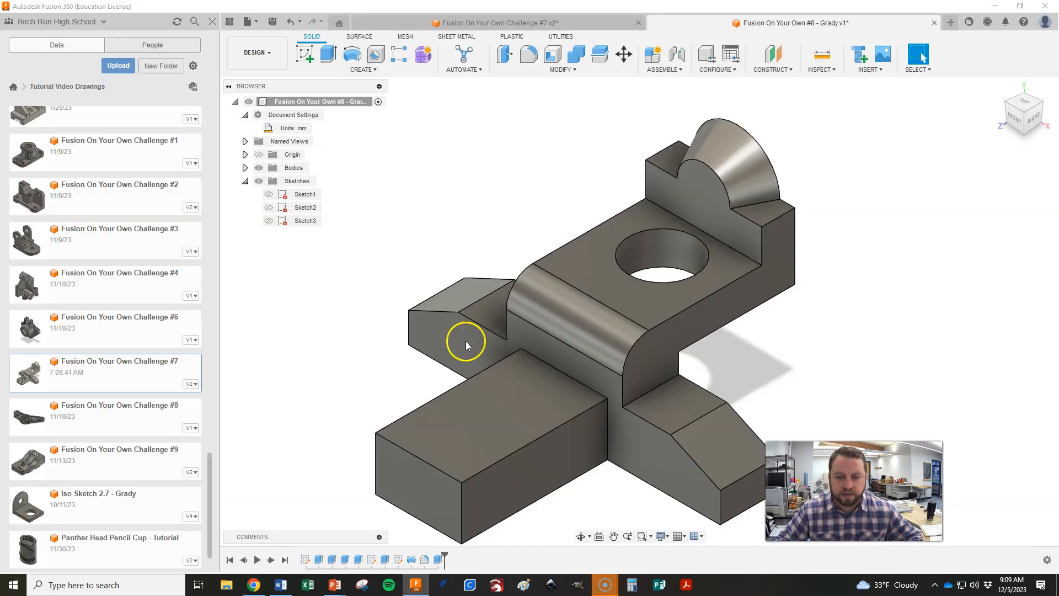
Step: Start a sketch on the front arm's top face and place a point there, aligned vertically with the origin
right_click(495, 423)
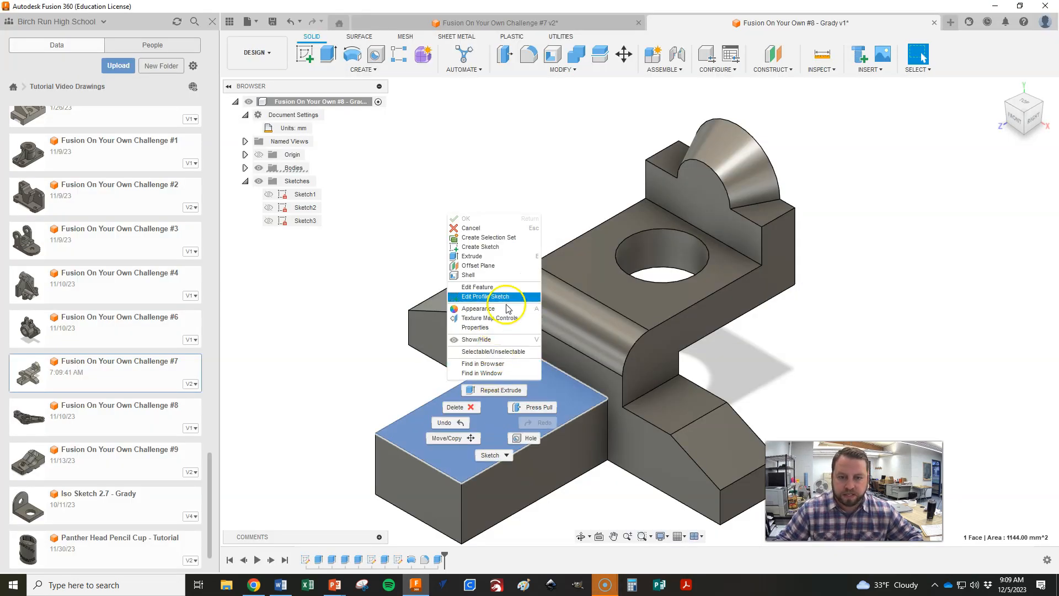
click(482, 247)
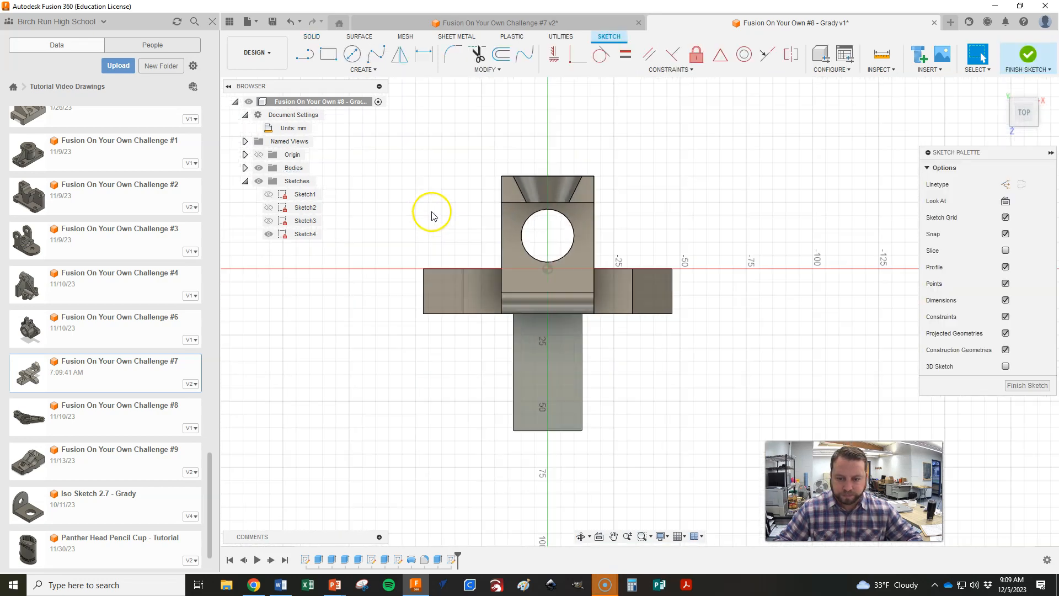
scroll(534, 441, up, 5)
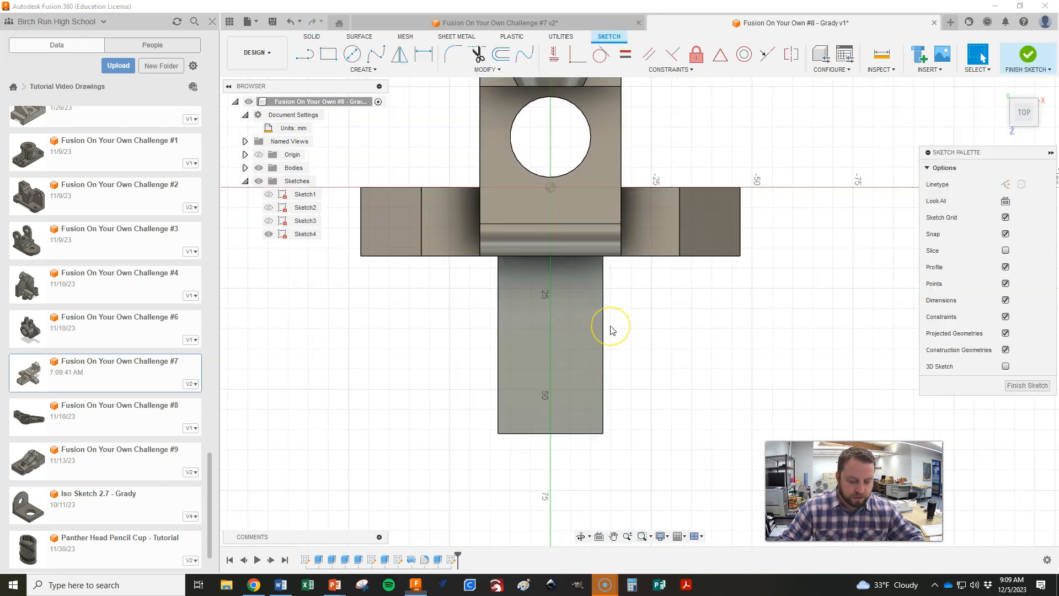
text(spoin)
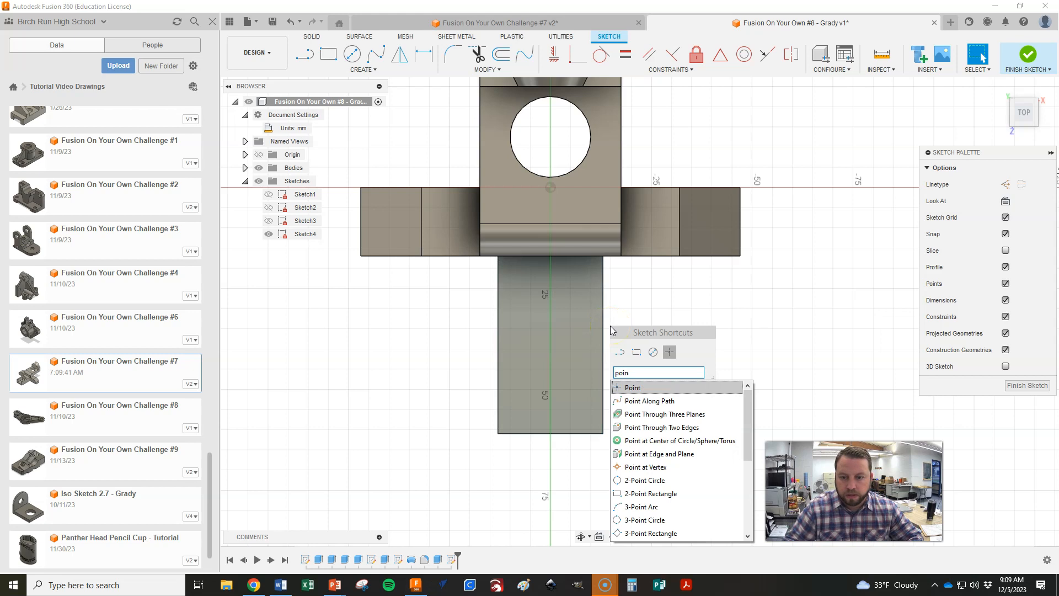
click(638, 388)
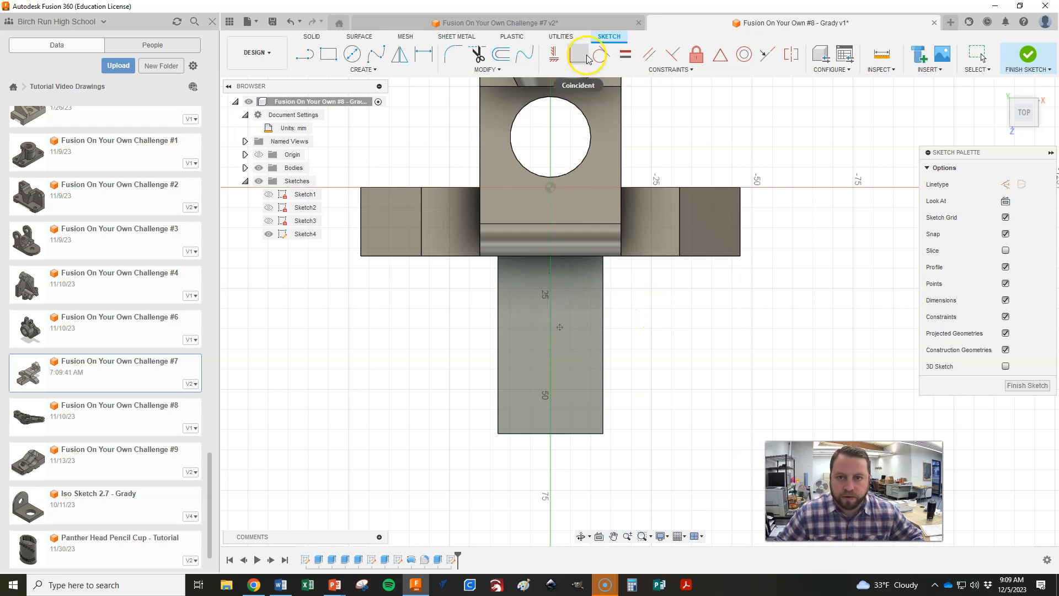
click(554, 54)
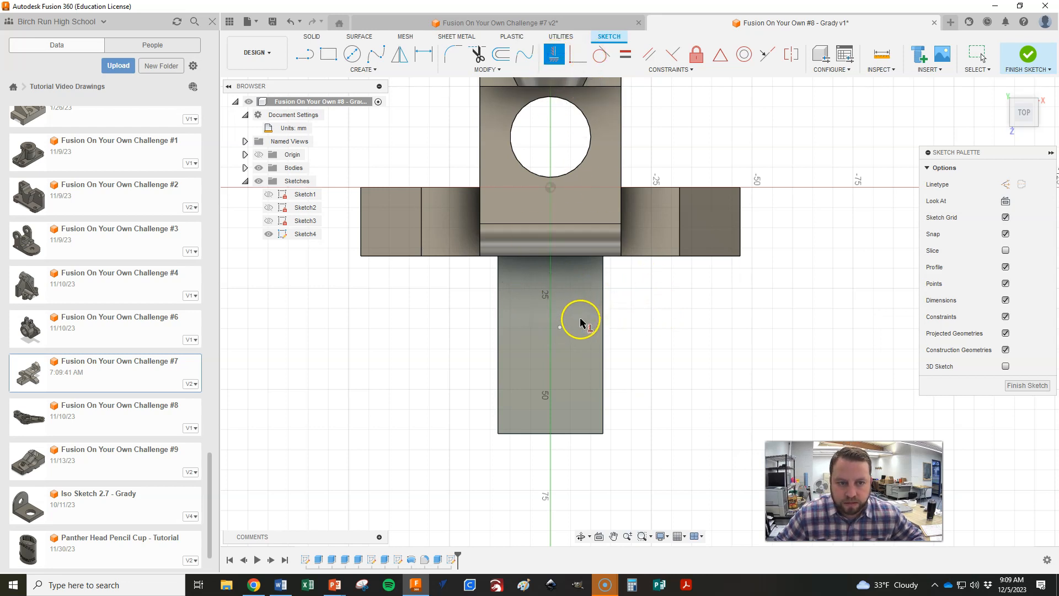
click(560, 328)
click(550, 188)
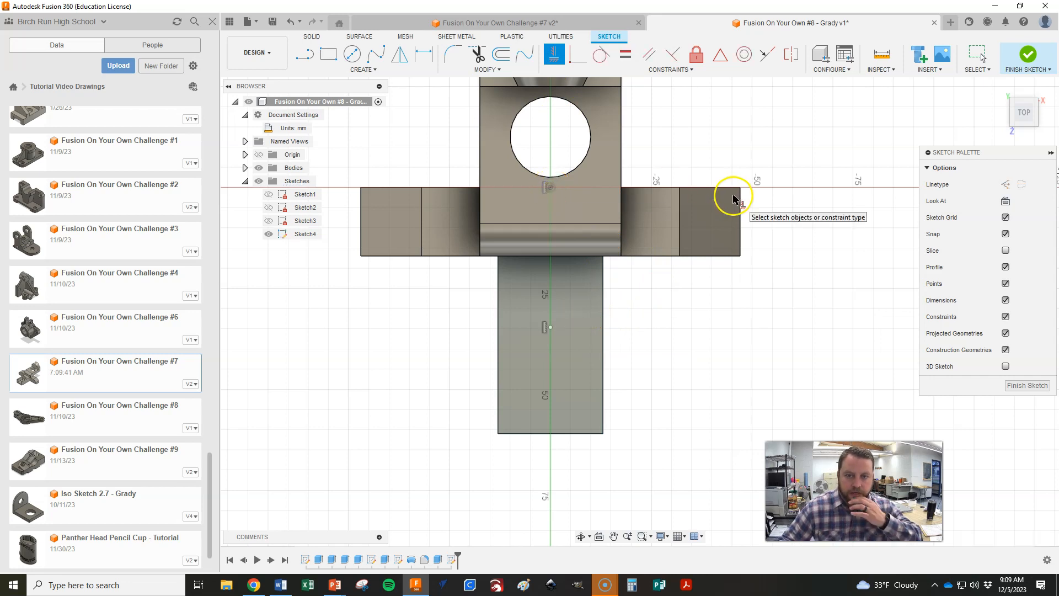
Step: Dimension the point 25 mm from the arm's front edge
key(d)
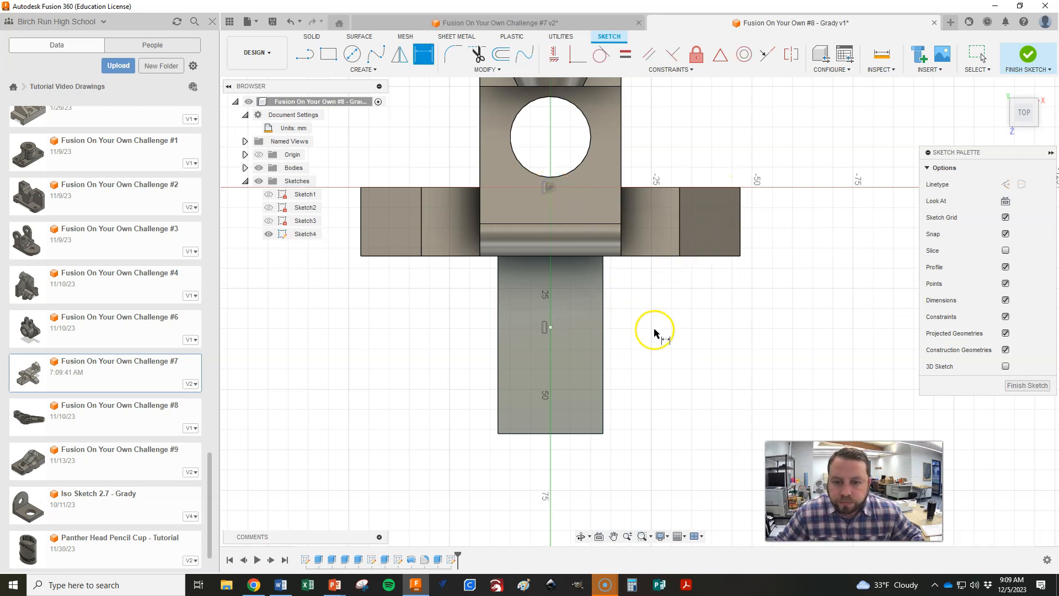
click(552, 327)
click(556, 434)
click(673, 373)
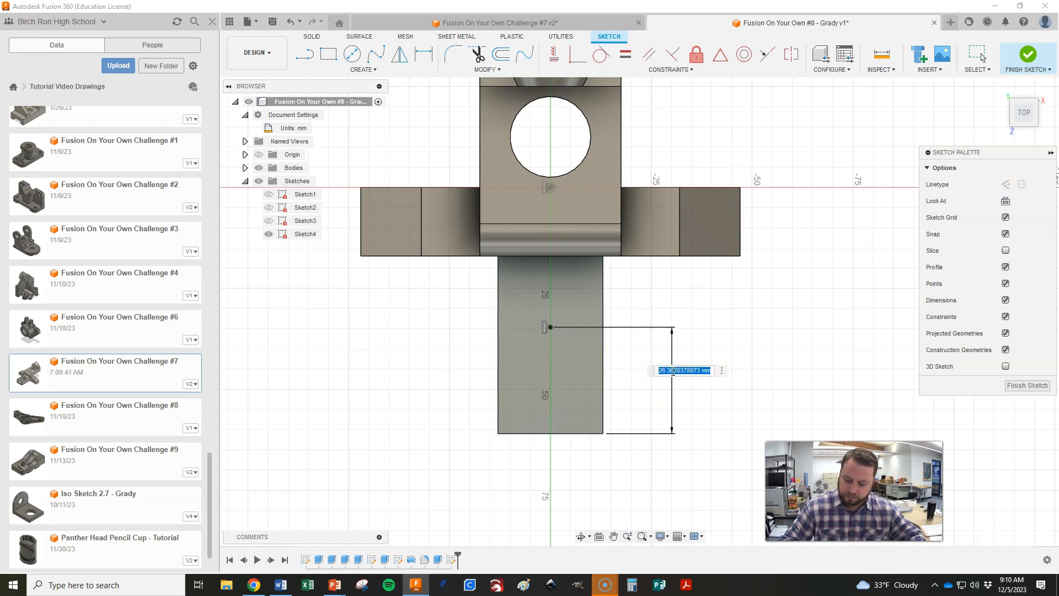
text(25)
key(Return)
Step: Check the slot in the reference drawing and sketch a center point arc about 8.2 mm in radius around the point, as a half circle
key(alt+Tab)
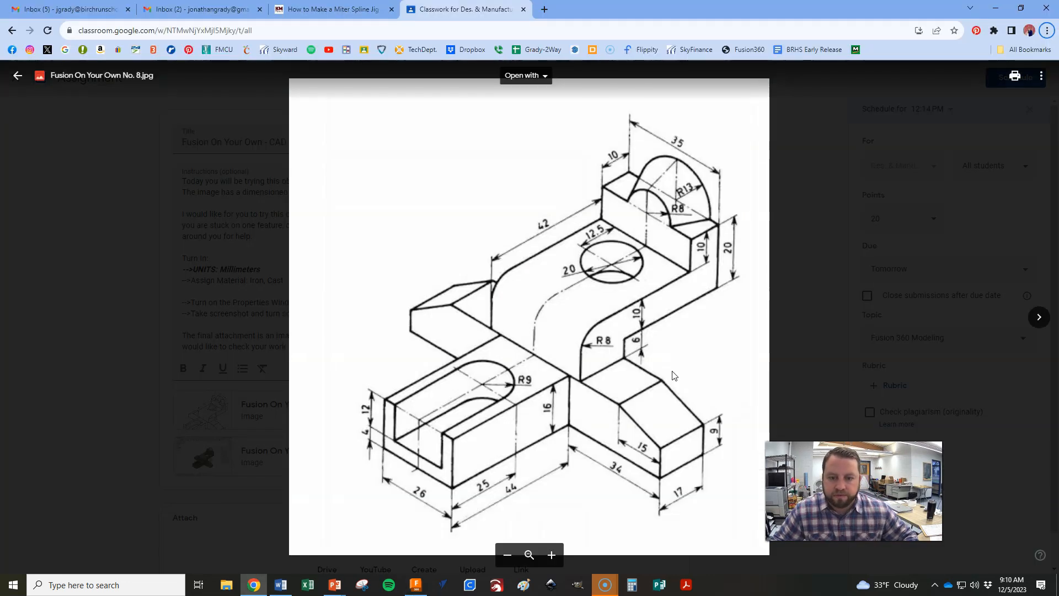
key(alt+Tab)
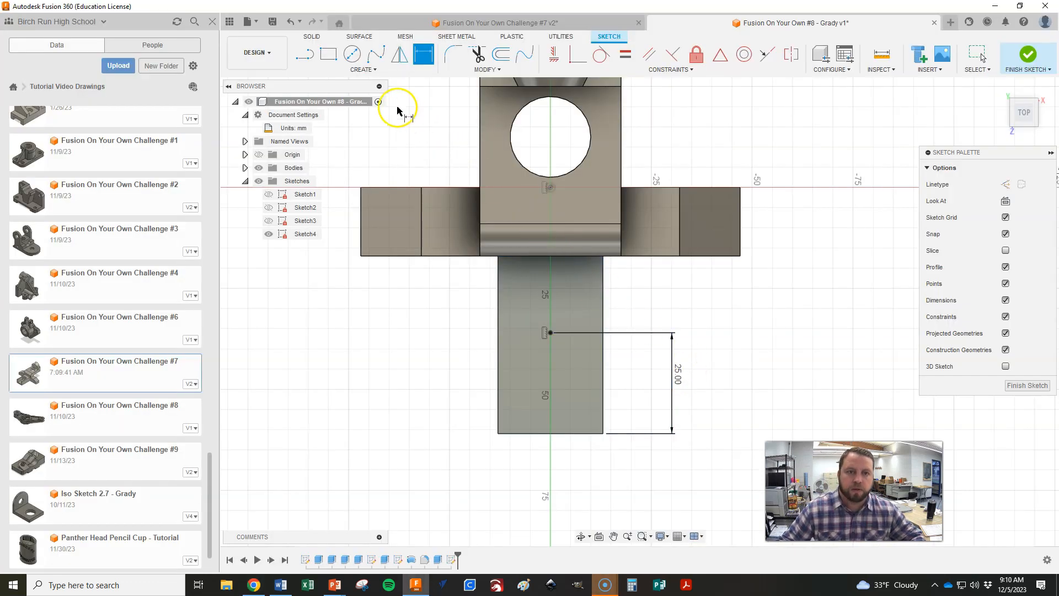
click(360, 69)
mouse_move(342, 108)
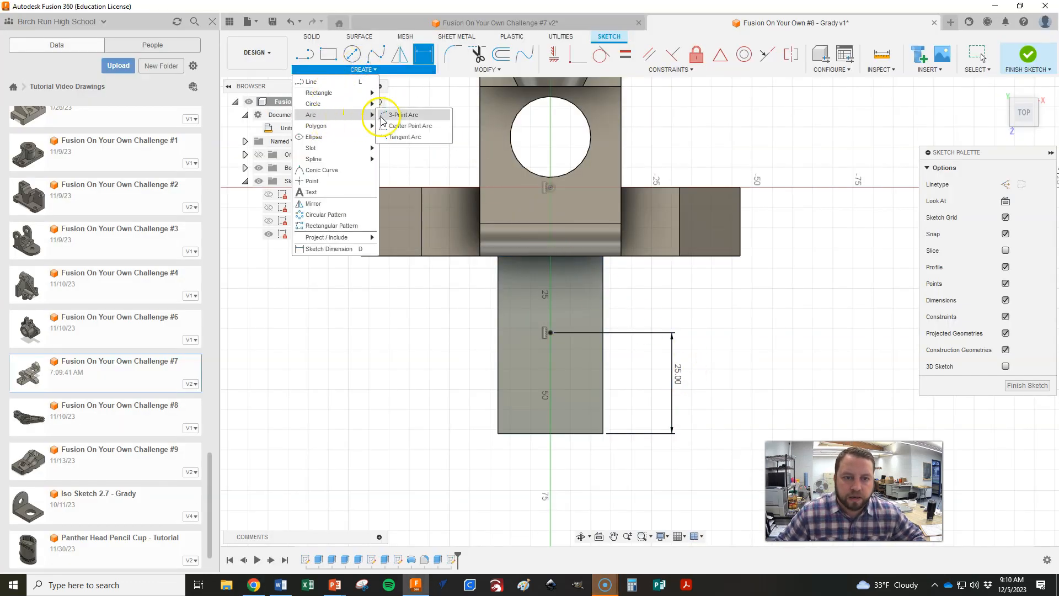
click(405, 128)
click(558, 334)
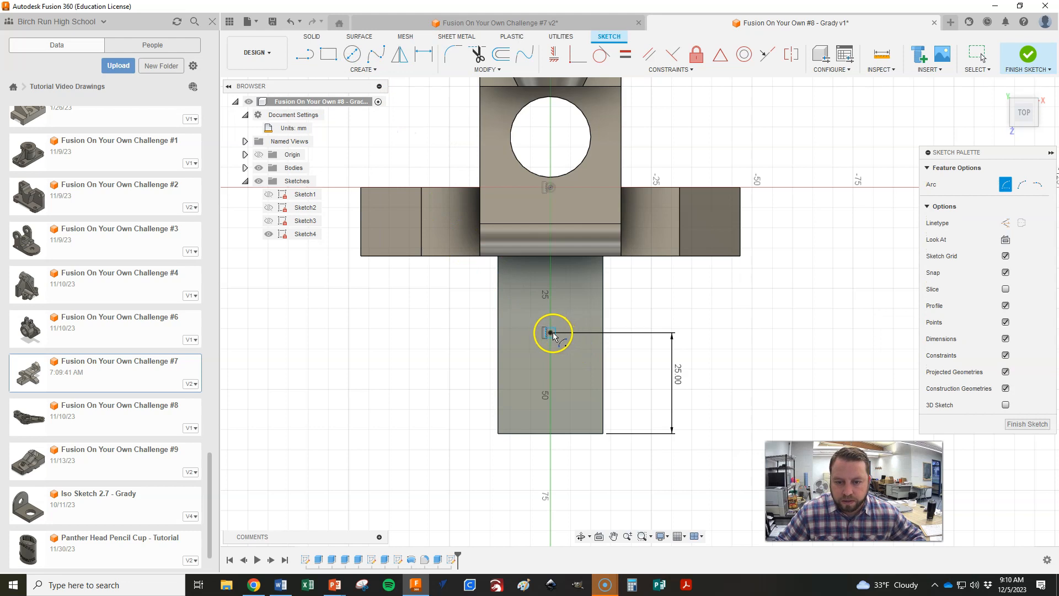
click(583, 331)
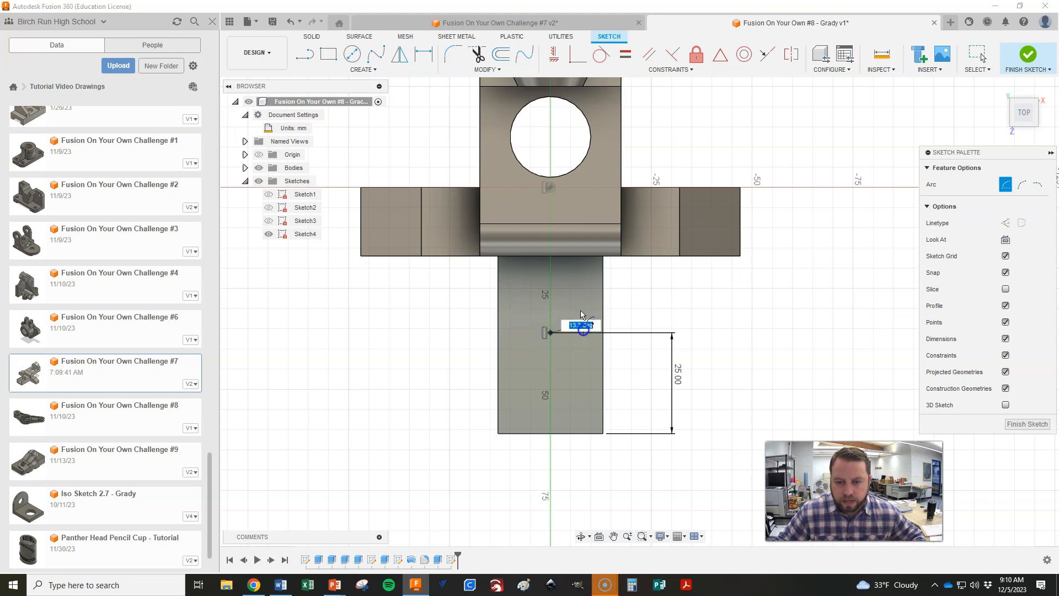
click(515, 332)
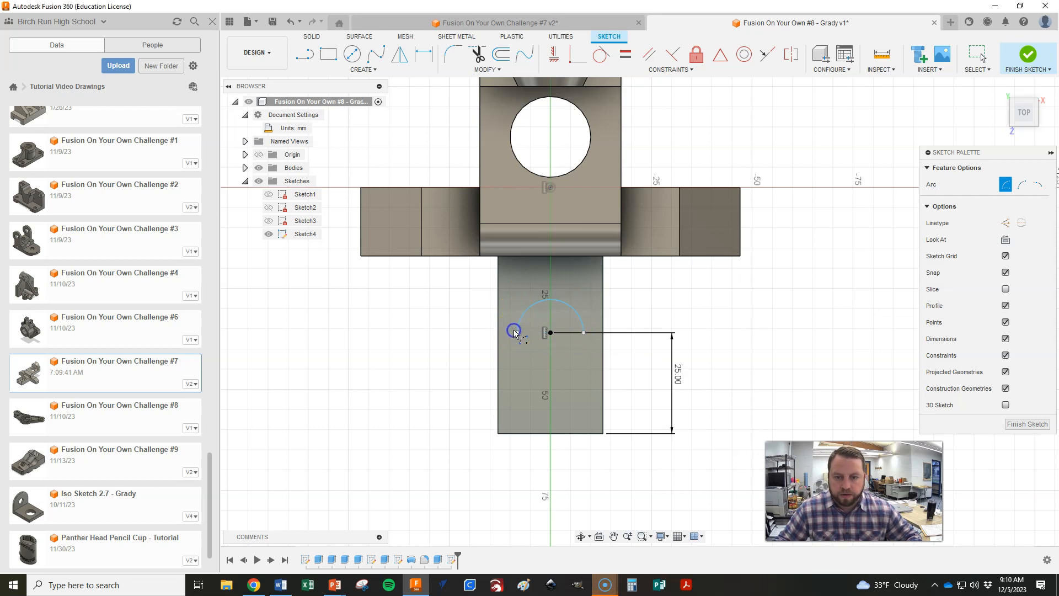
Step: Dimension the arc's radius as 9 mm, checking the value against the reference drawing
key(d)
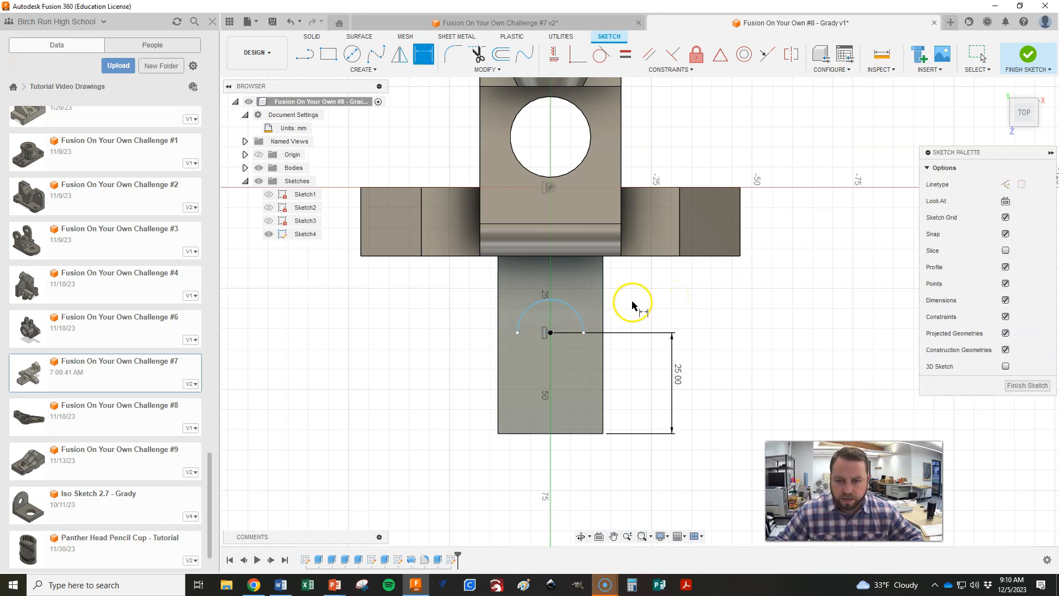
click(576, 308)
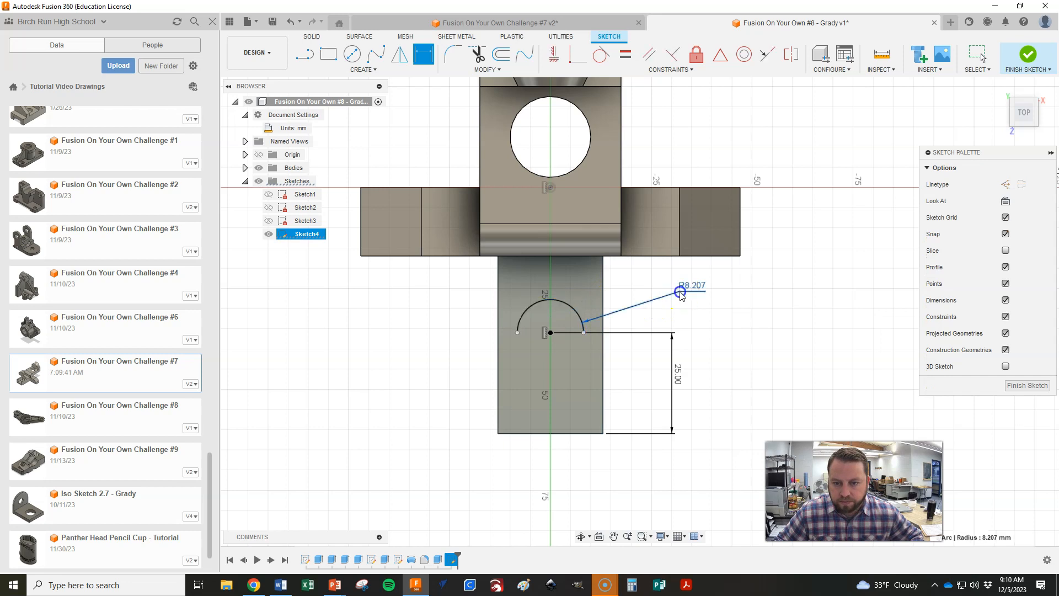
click(679, 297)
key(alt+Tab)
key(alt+Tab)
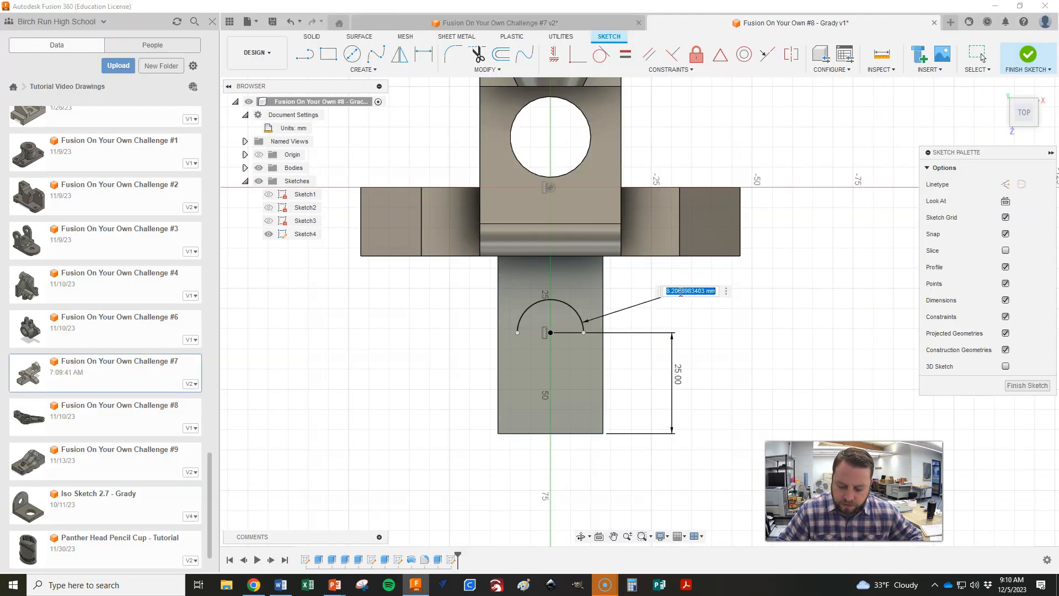
text(9)
key(Return)
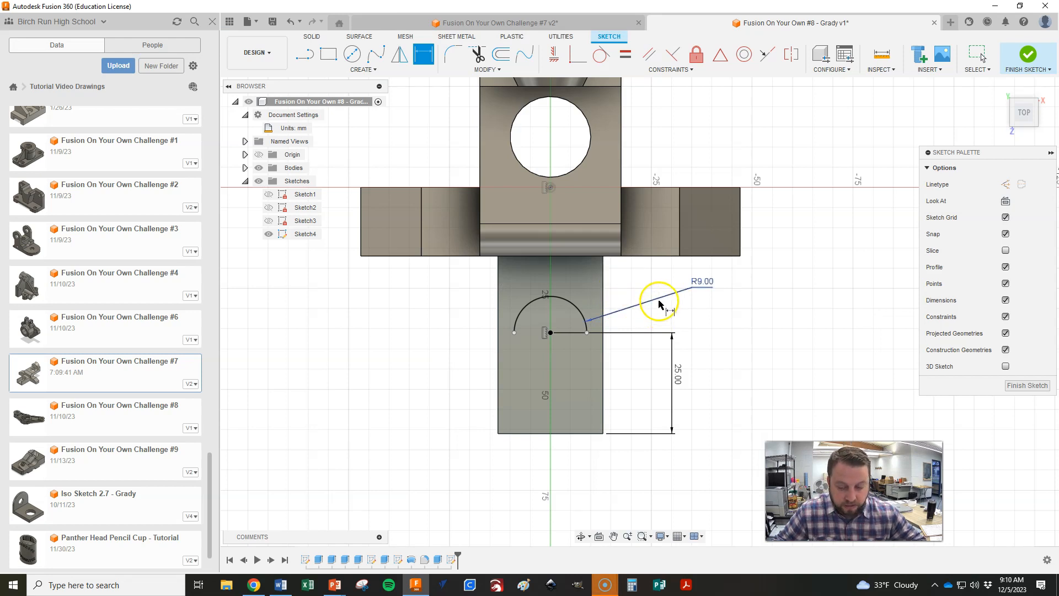
Step: Draw a straight line from each end of the arc to the arm's front edge, tangent to the arc
key(l)
click(587, 333)
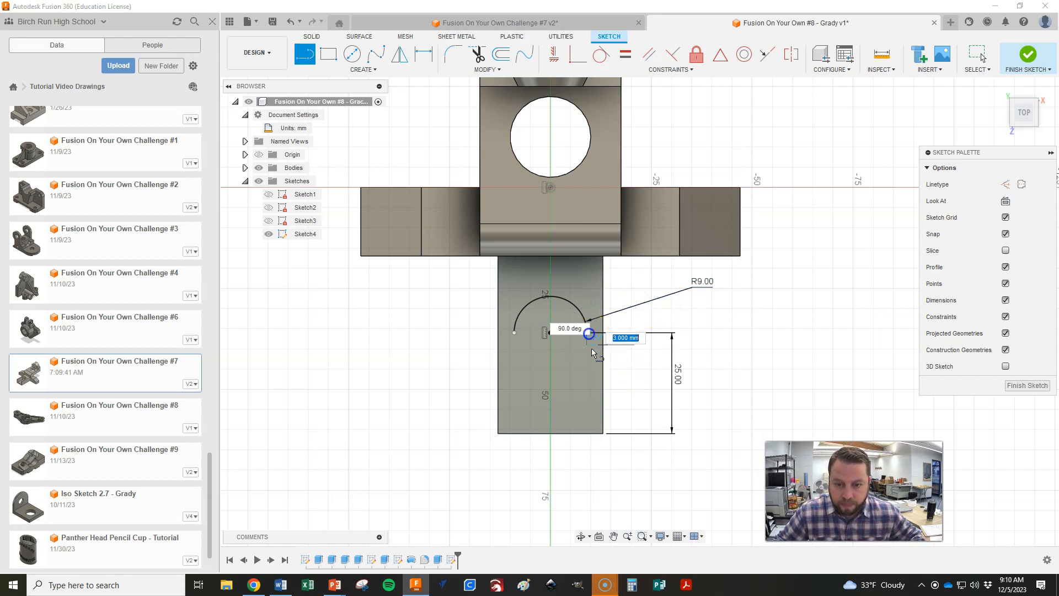
double_click(588, 435)
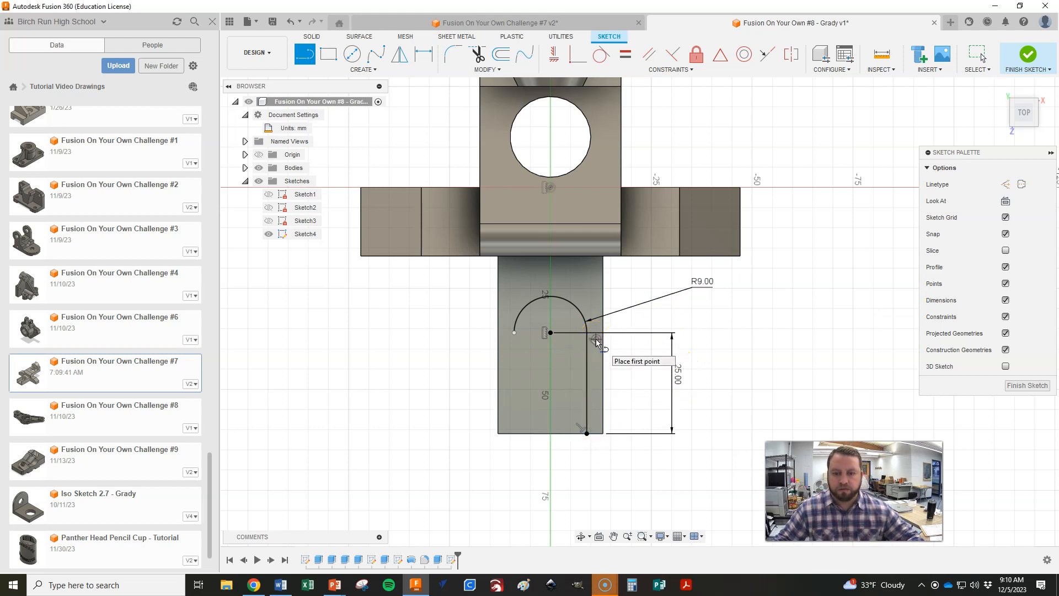
click(600, 57)
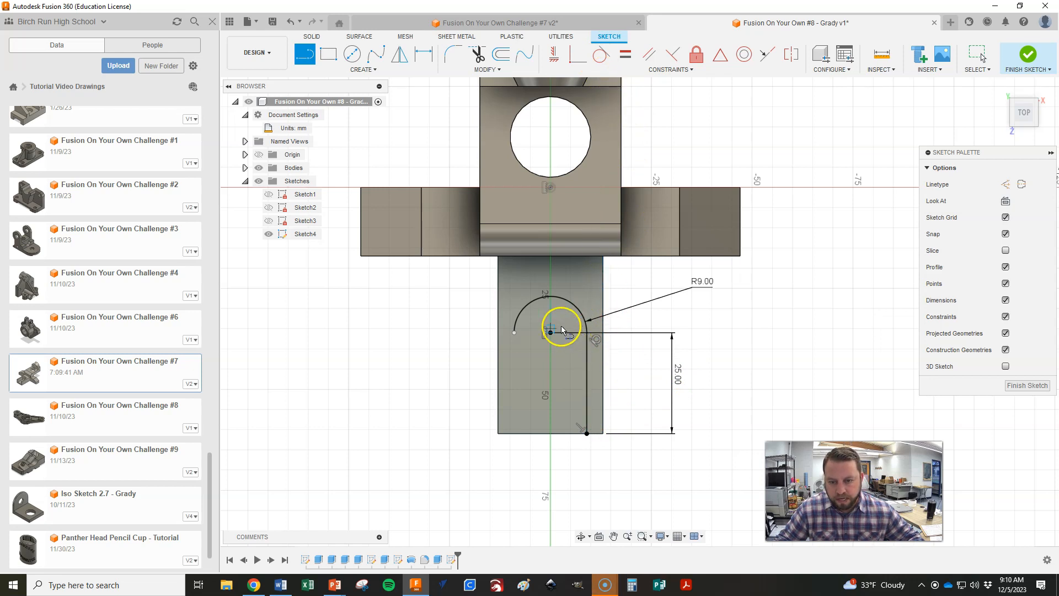
click(515, 333)
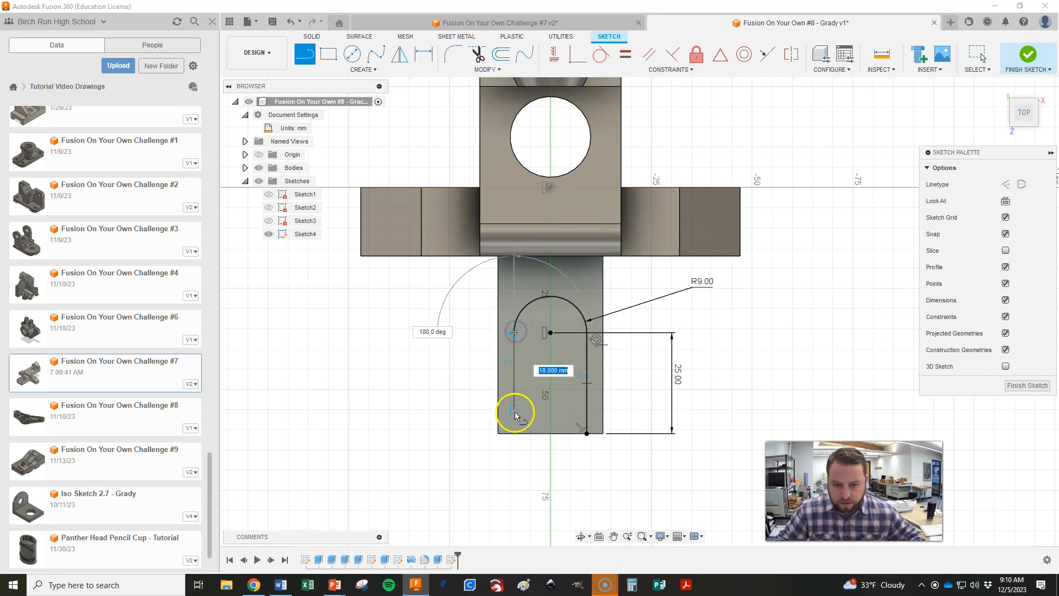
click(514, 433)
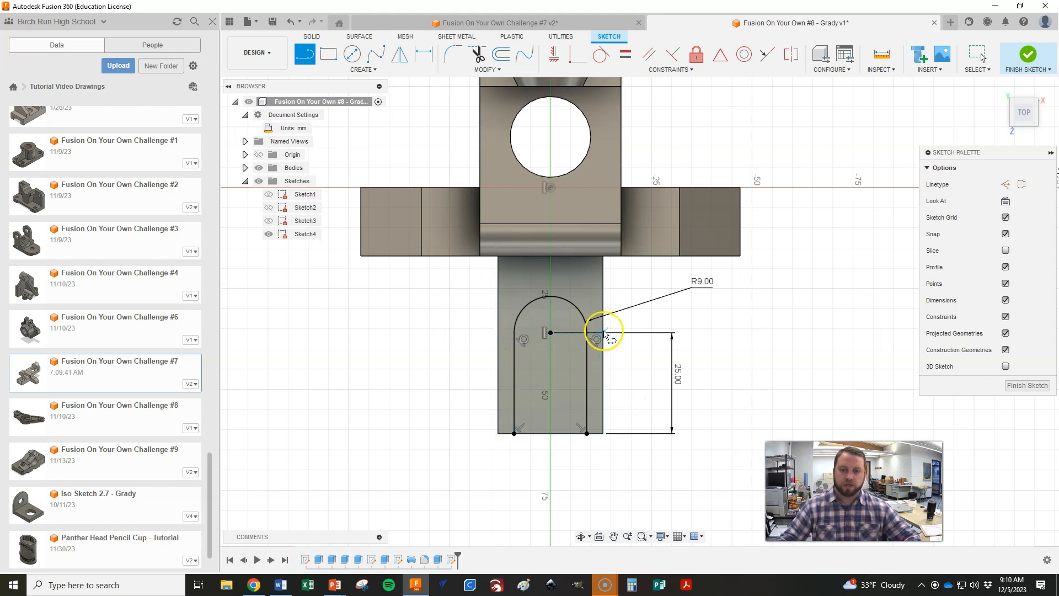
Step: Check the slot depth in the reference drawing, finish the sketch, and cut the slot profile 12 mm down into the front arm
key(alt+Tab)
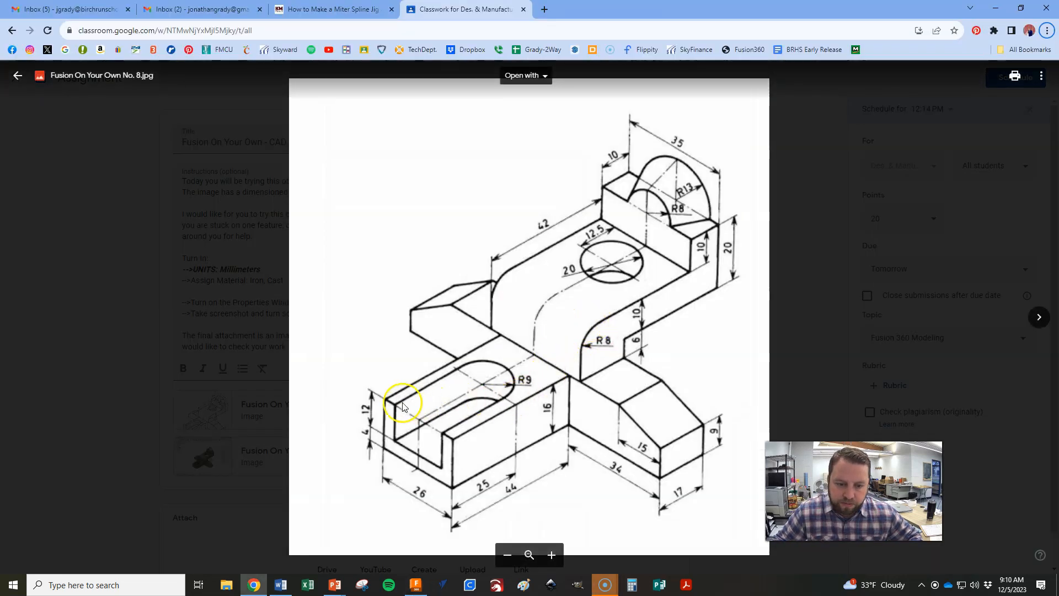
key(alt+Tab)
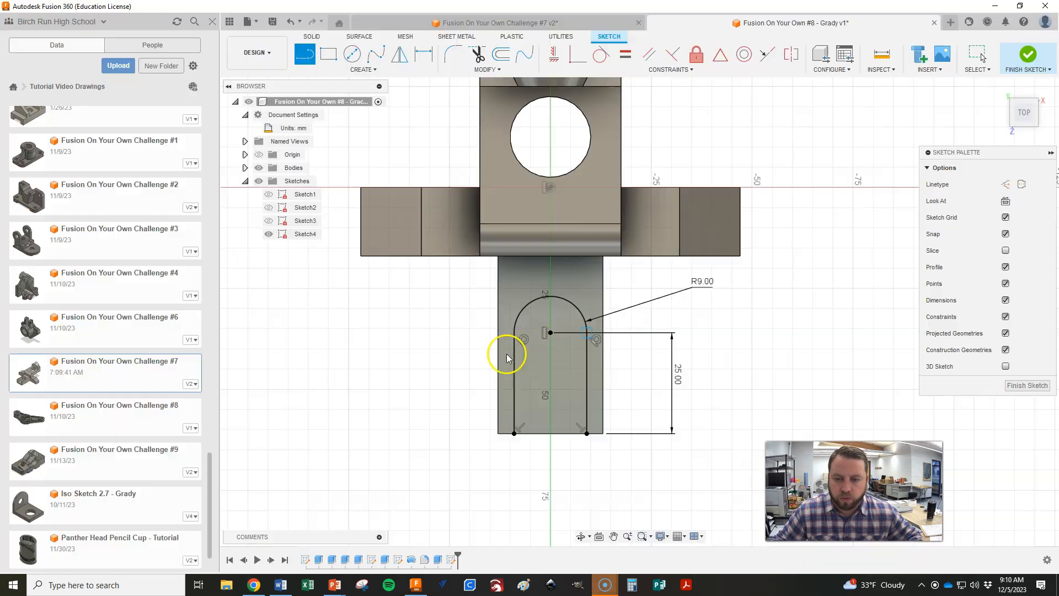
click(1019, 385)
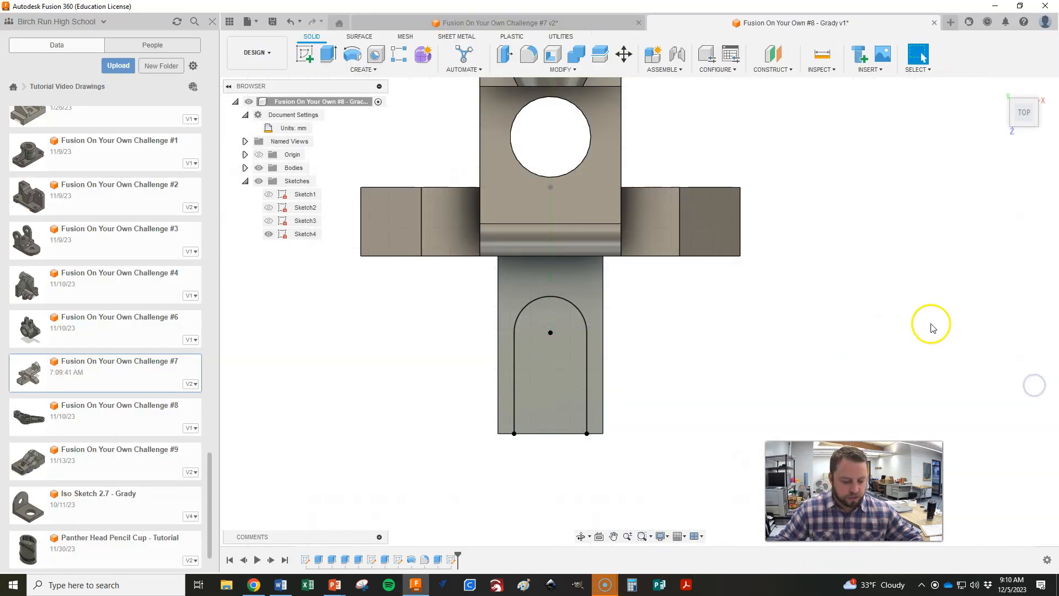
key(e)
click(1004, 88)
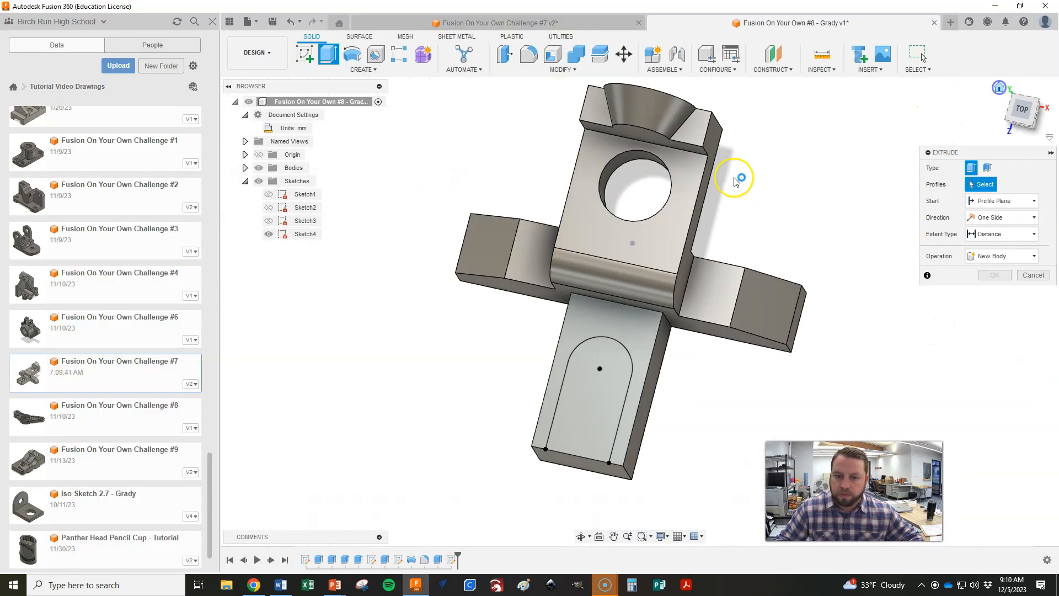
click(541, 419)
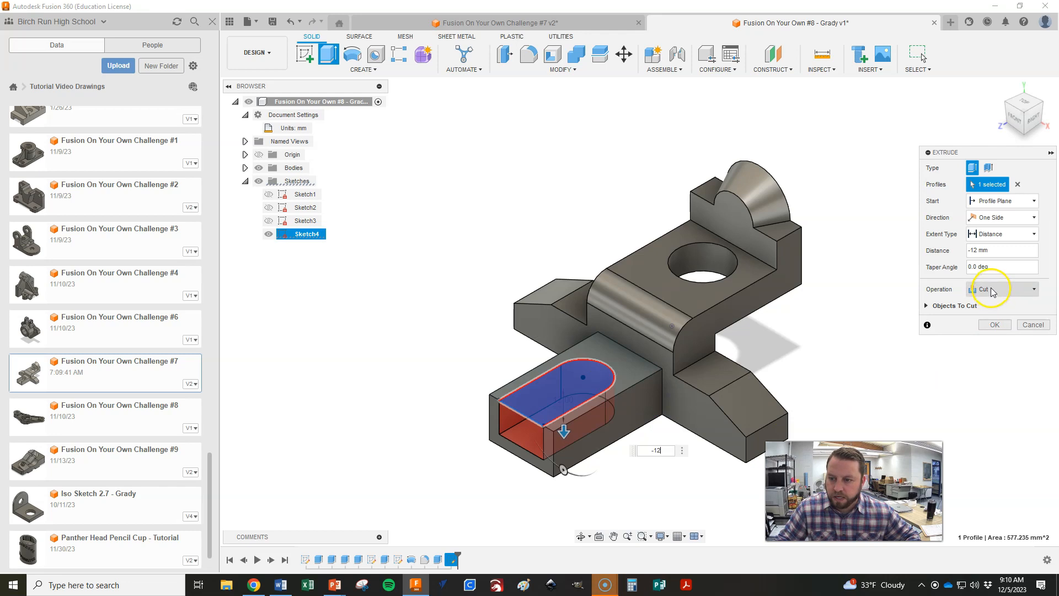
click(989, 323)
Step: Review the assignment's turn-in instructions in the browser and examine the body properties in the No. 8 answer key image
key(alt+Tab)
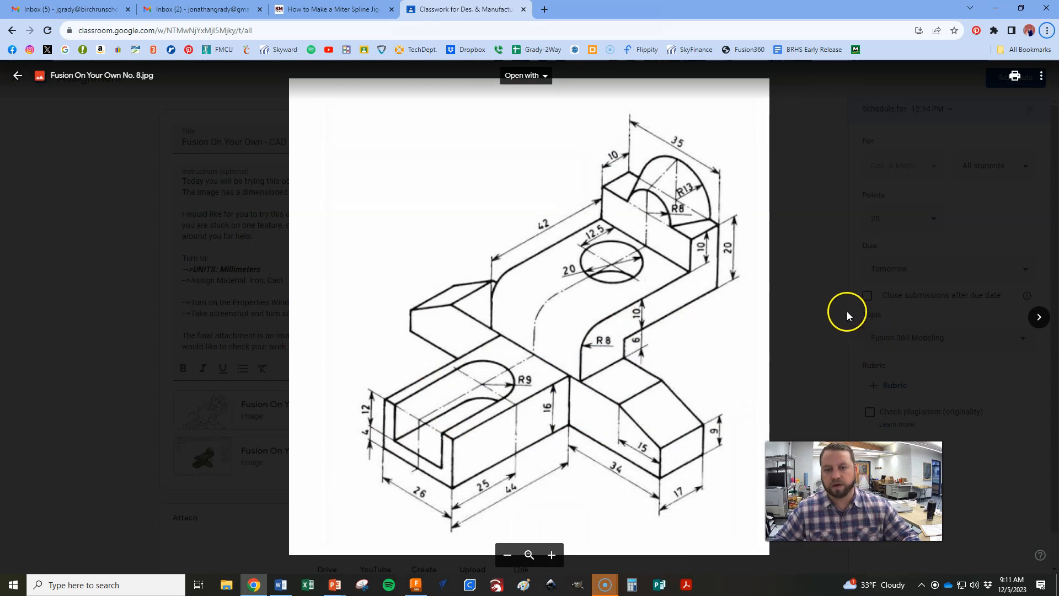
key(alt+Tab)
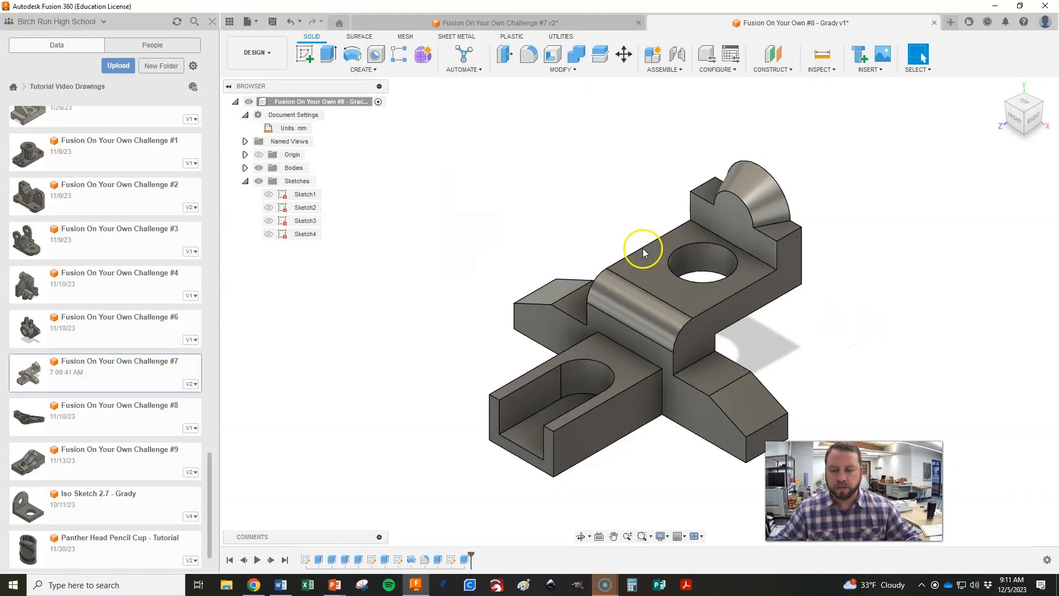
click(244, 168)
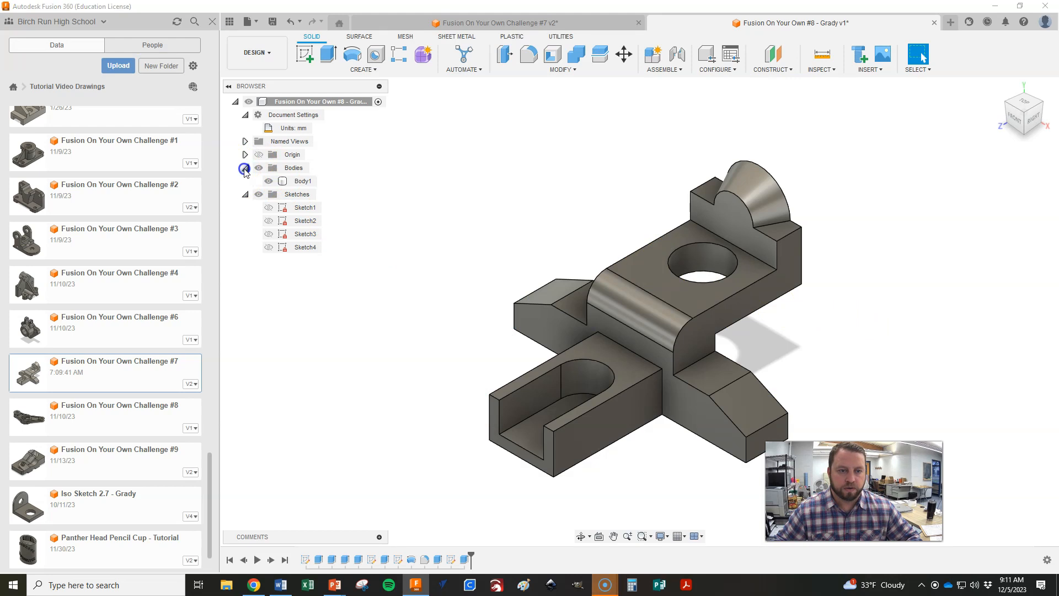
key(alt+Tab)
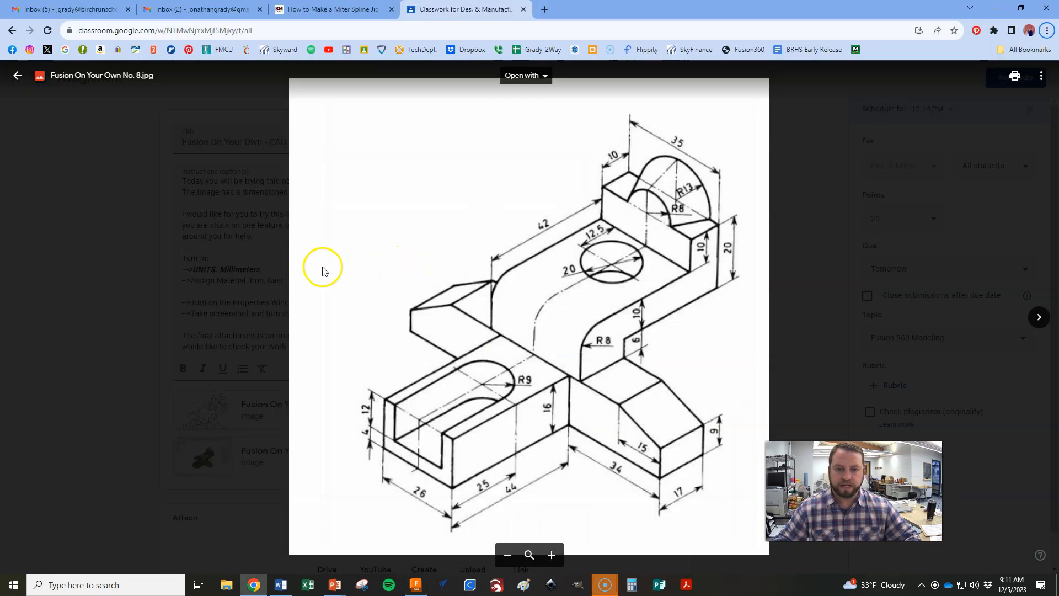
click(261, 271)
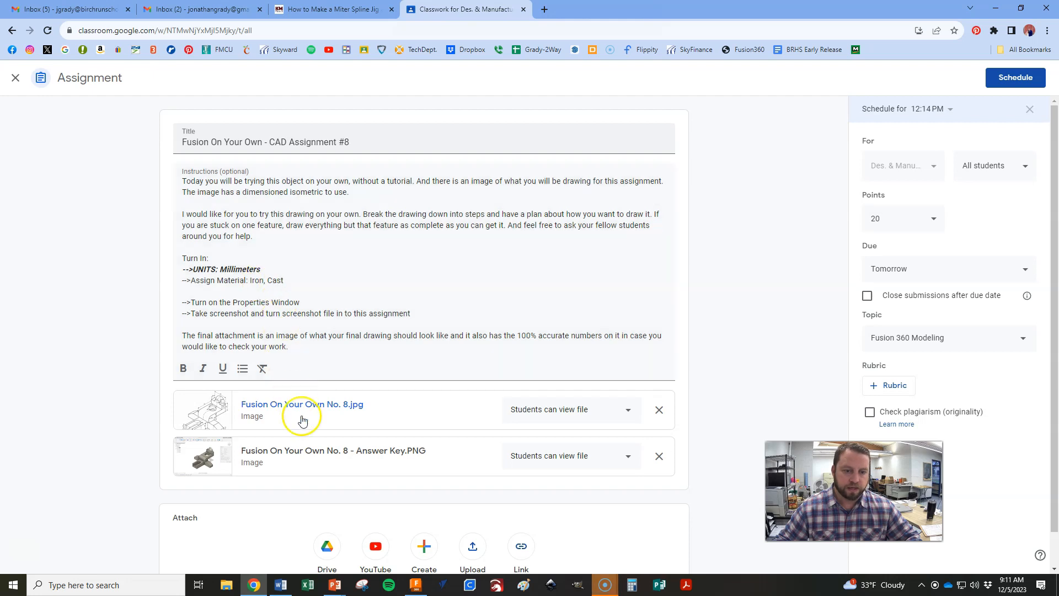
click(315, 451)
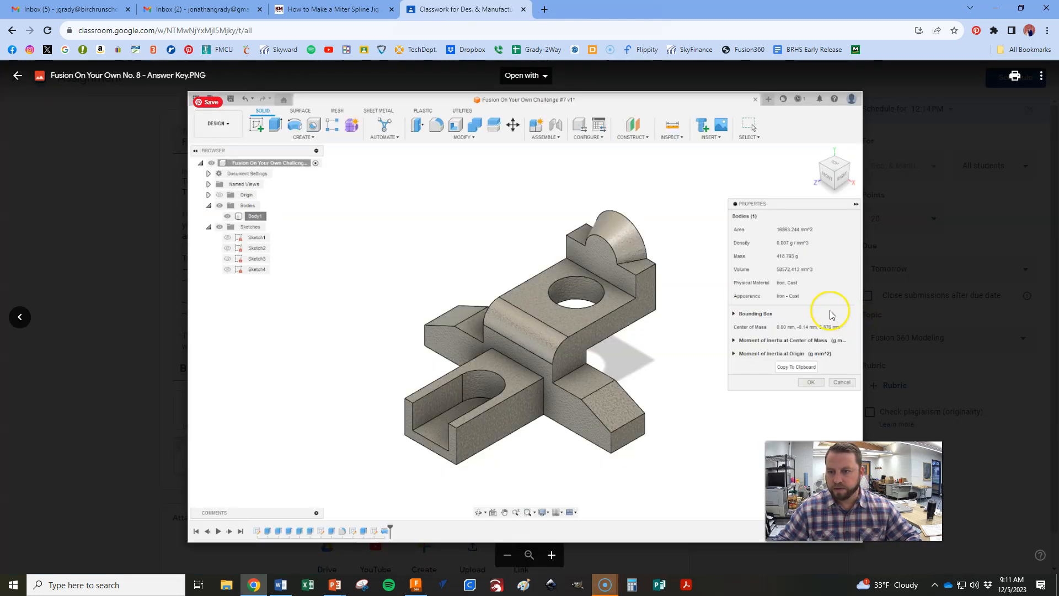
ctrl+scroll(788, 273, up, 5)
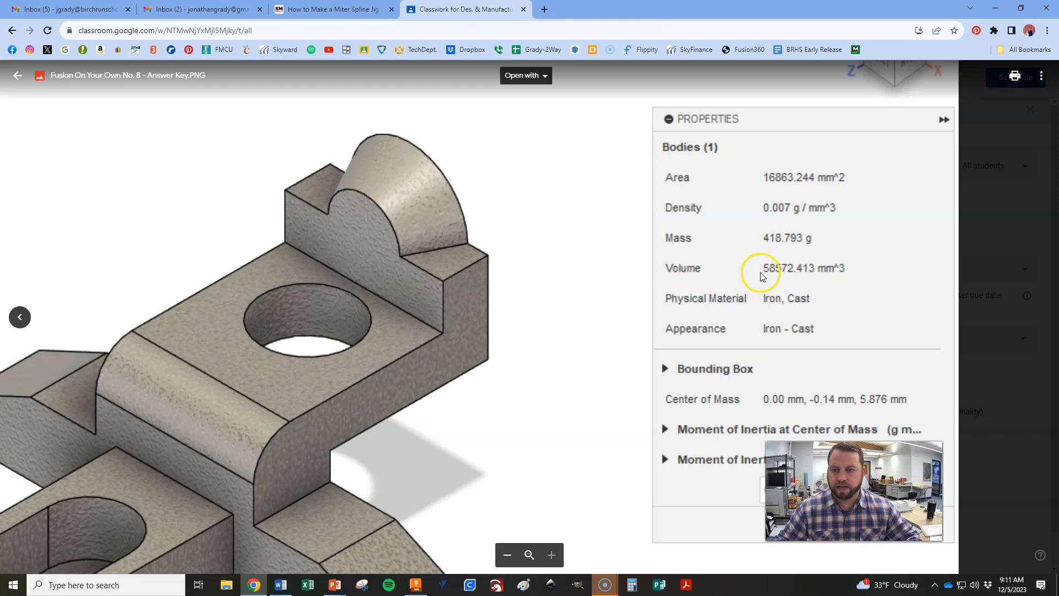
key(alt+Tab)
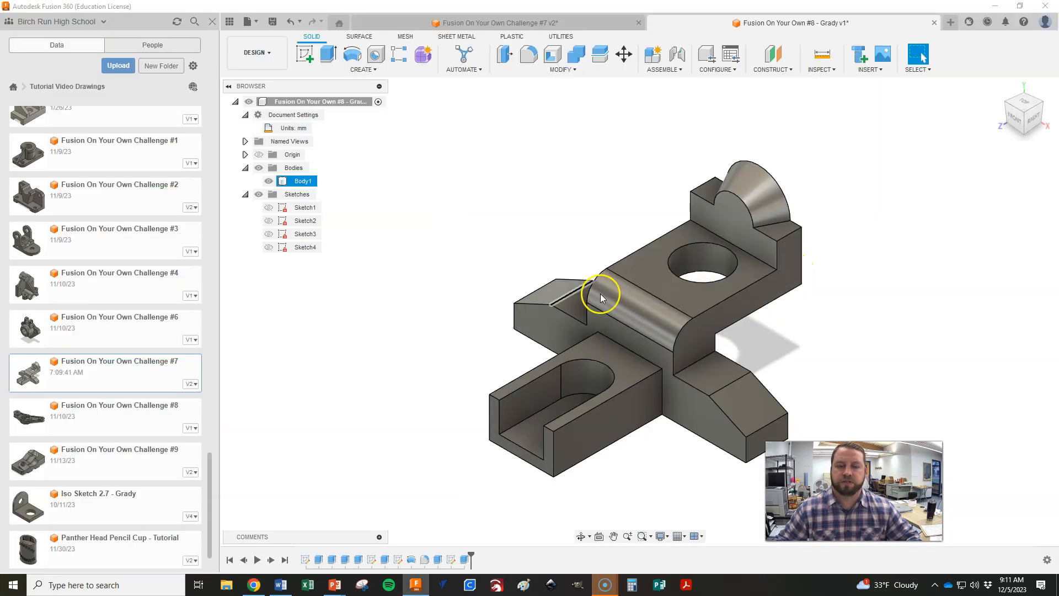
Step: Assign the Iron, Cast physical material from the Metal library to the body and save the design with the version description User Saved
right_click(302, 181)
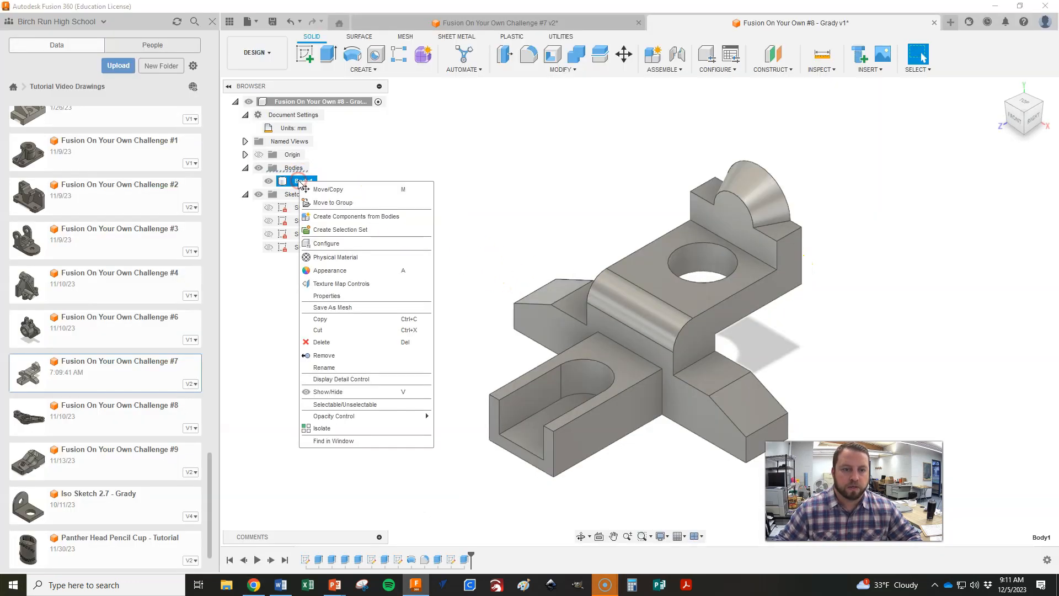
click(331, 257)
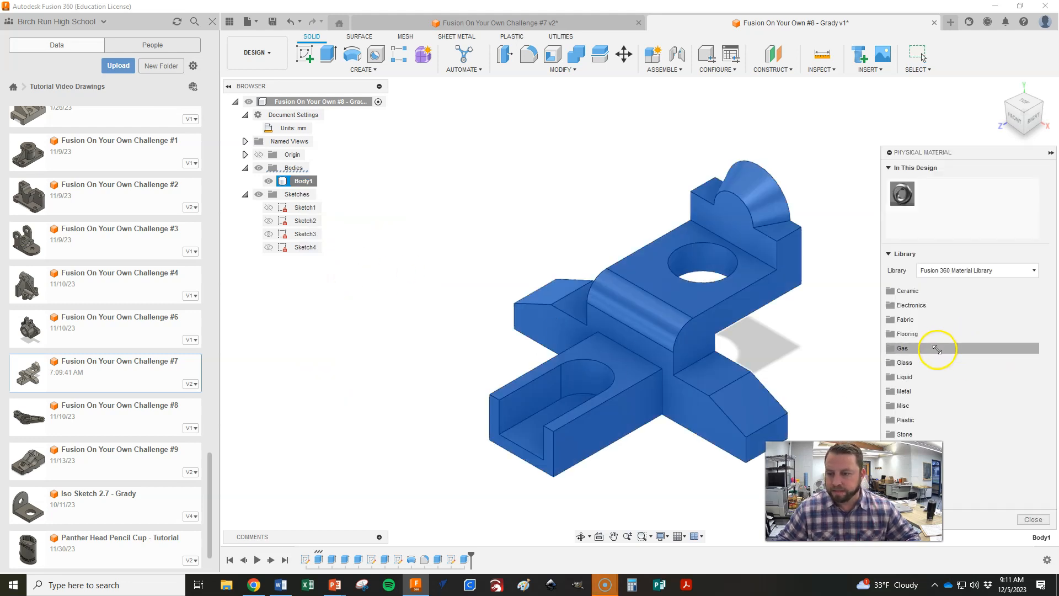
click(907, 391)
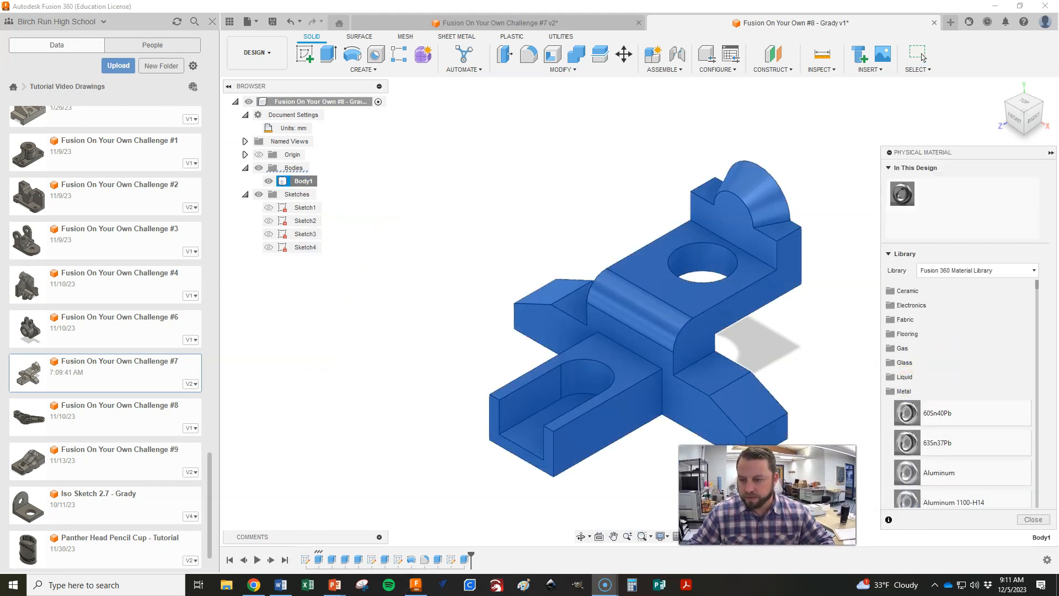
scroll(970, 361, down, 8)
scroll(970, 361, down, 10)
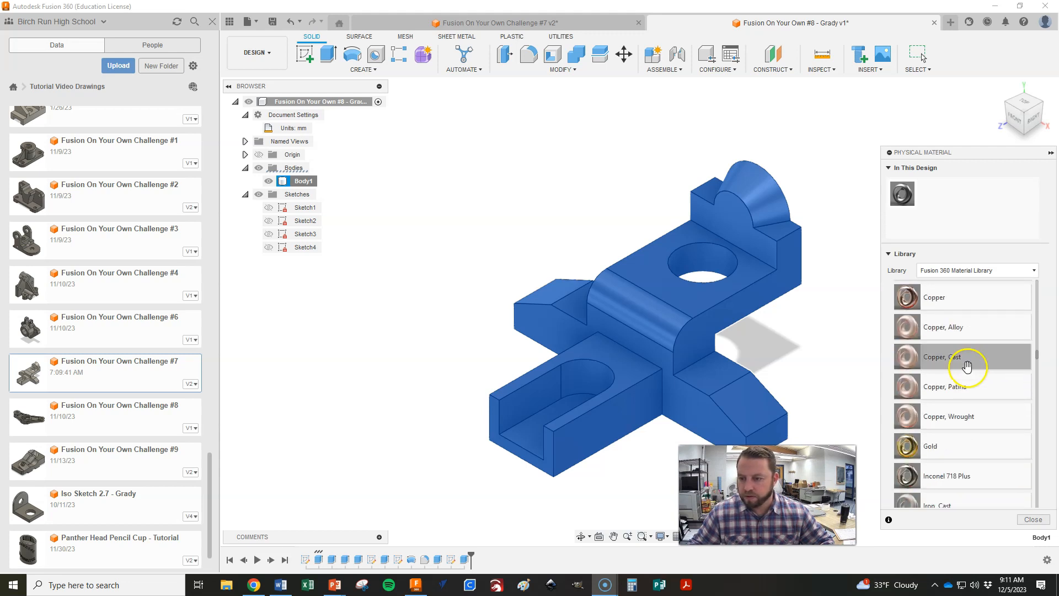
scroll(968, 353, up, 2)
scroll(972, 386, down, 4)
scroll(972, 383, down, 2)
drag(947, 373, 710, 310)
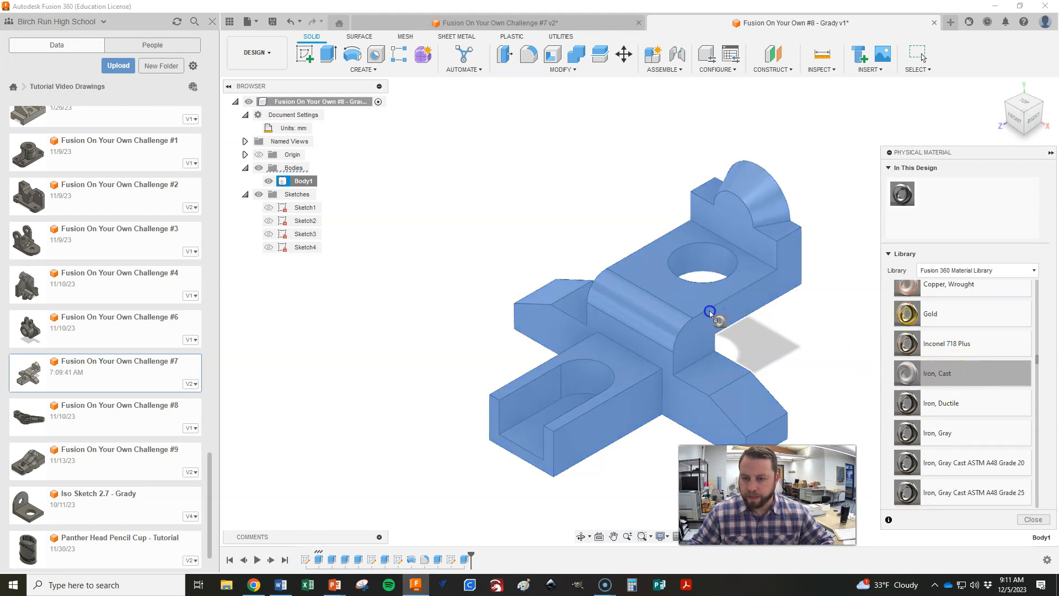
click(1033, 520)
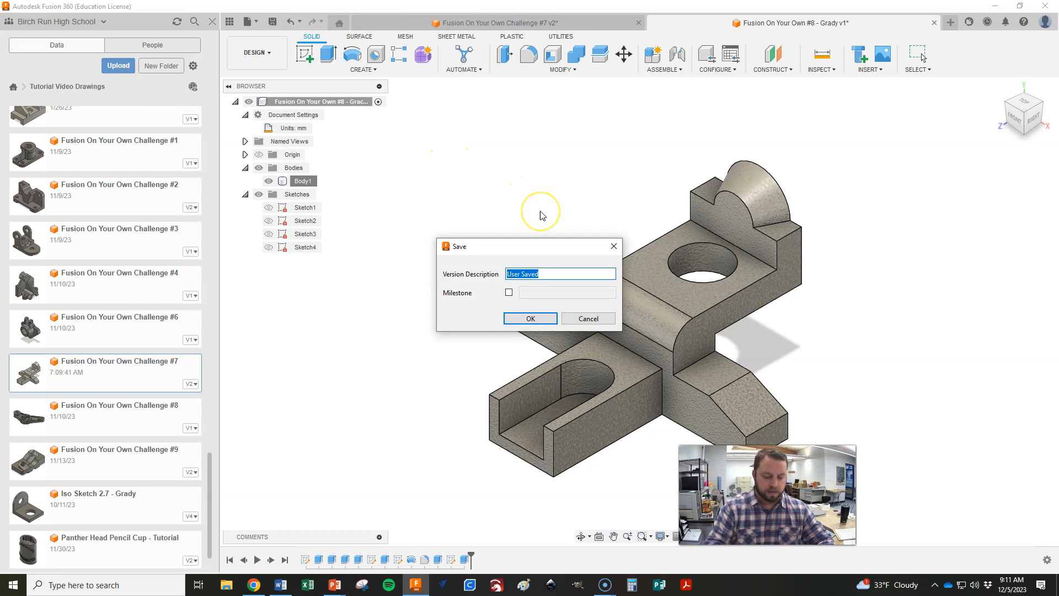
key(Return)
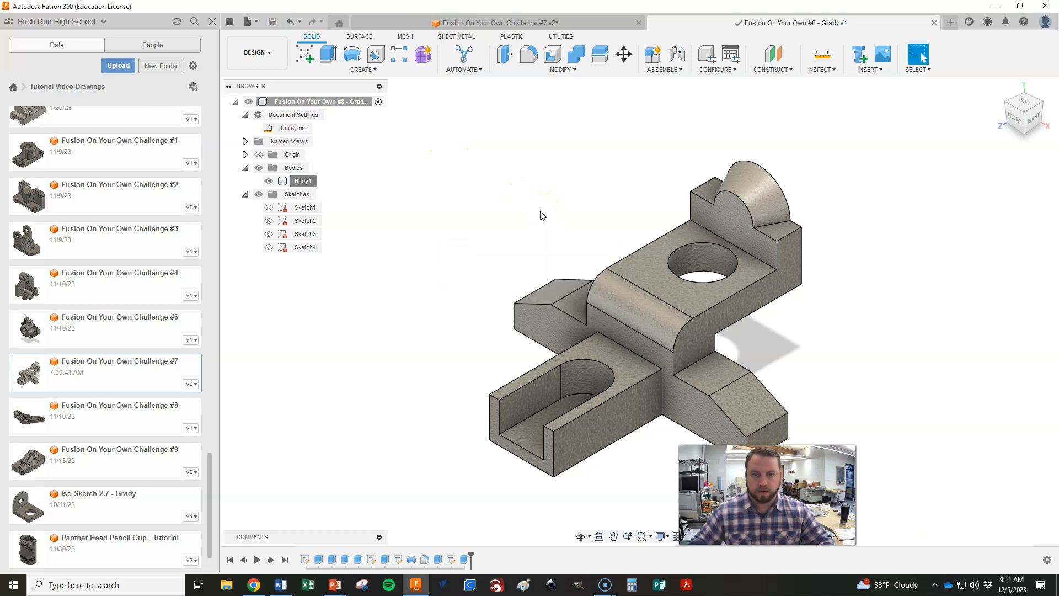
Step: Display the body's properties and compare its area, mass and volume with the answer key image
right_click(304, 183)
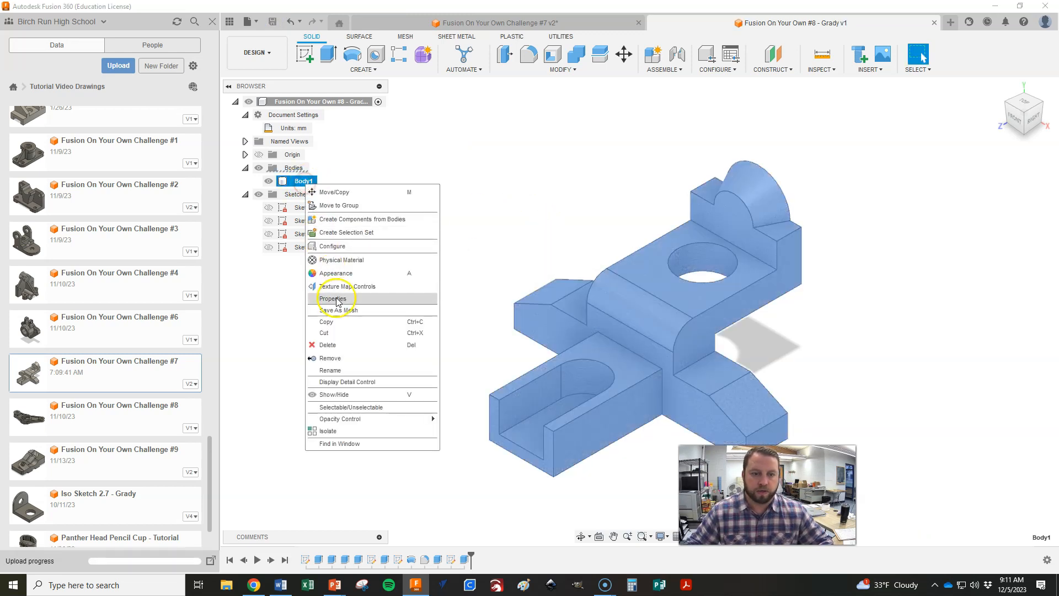
click(338, 300)
click(872, 343)
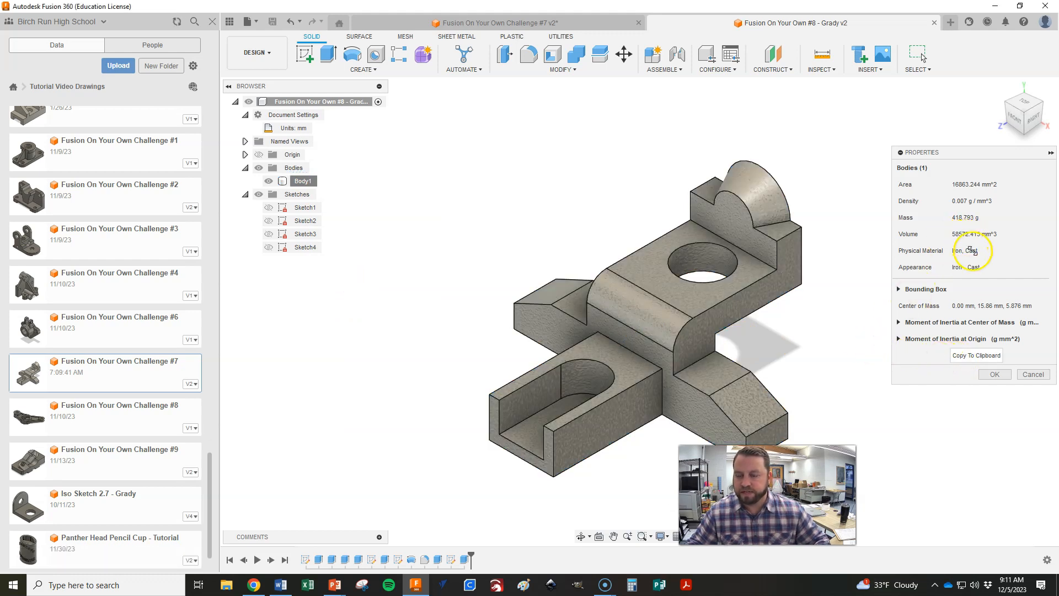
key(alt+Tab)
key(alt+Tab)
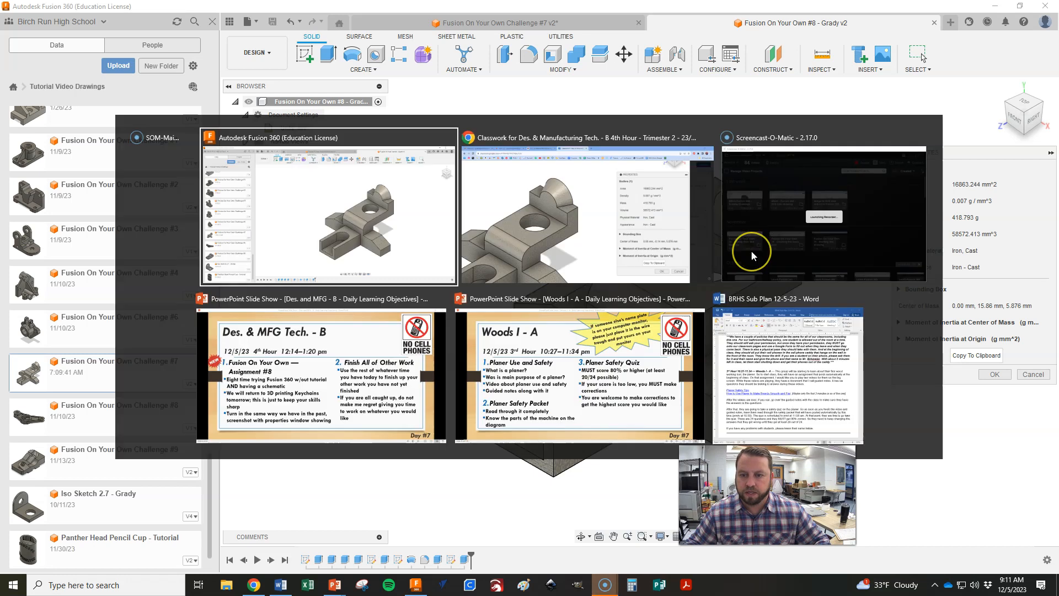
key(alt+Tab)
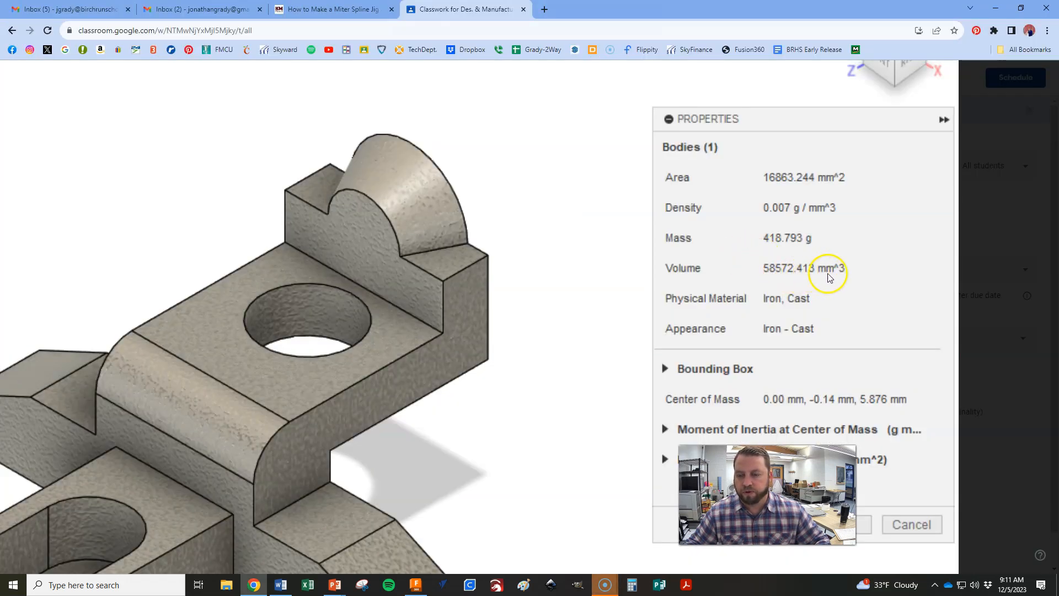
key(alt+Tab)
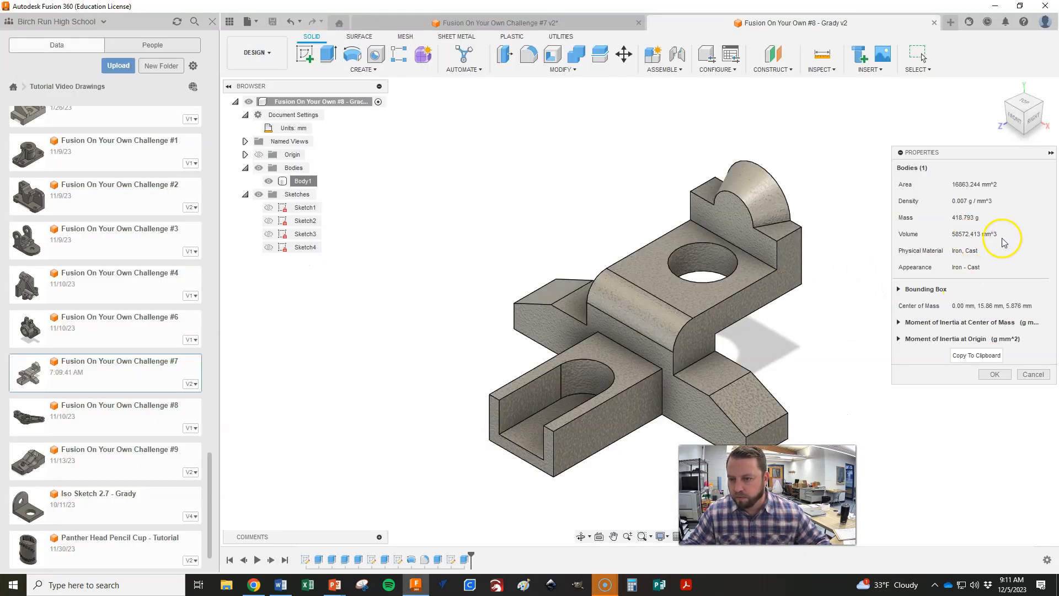
scroll(607, 286, down, 2)
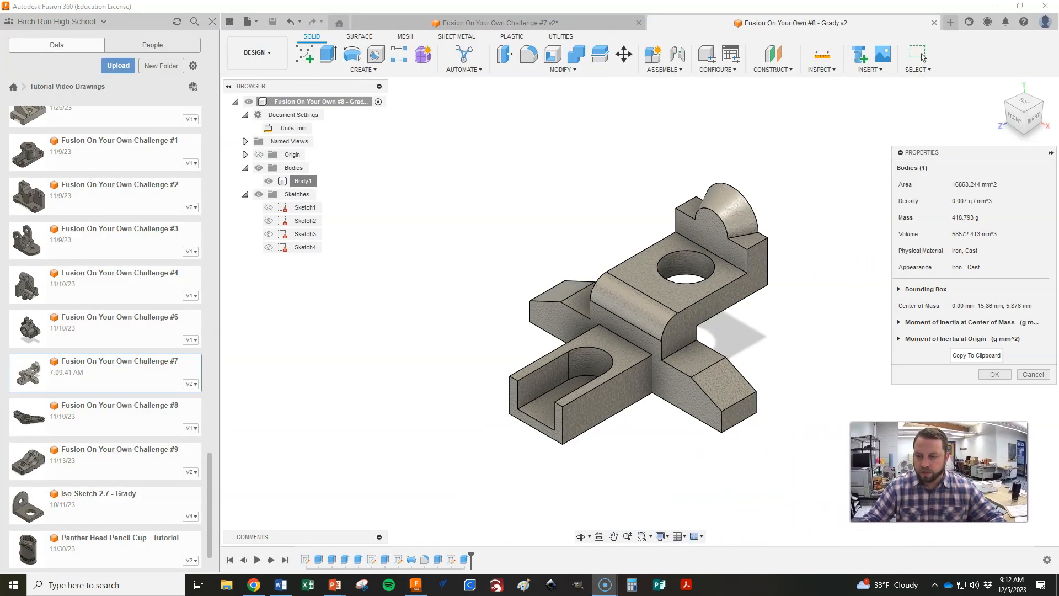